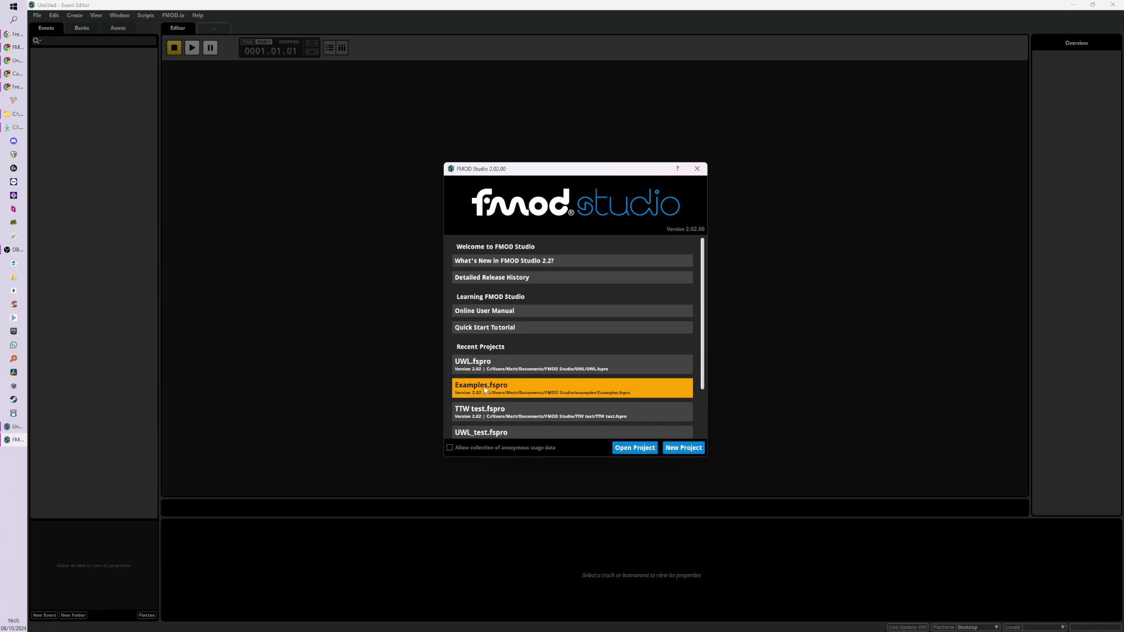
Start a new FMOD Studio project from the welcome dialog.
{"action": "left_click", "coordinate": [472, 389]}
{"action": "left_click", "coordinate": [604, 394]}
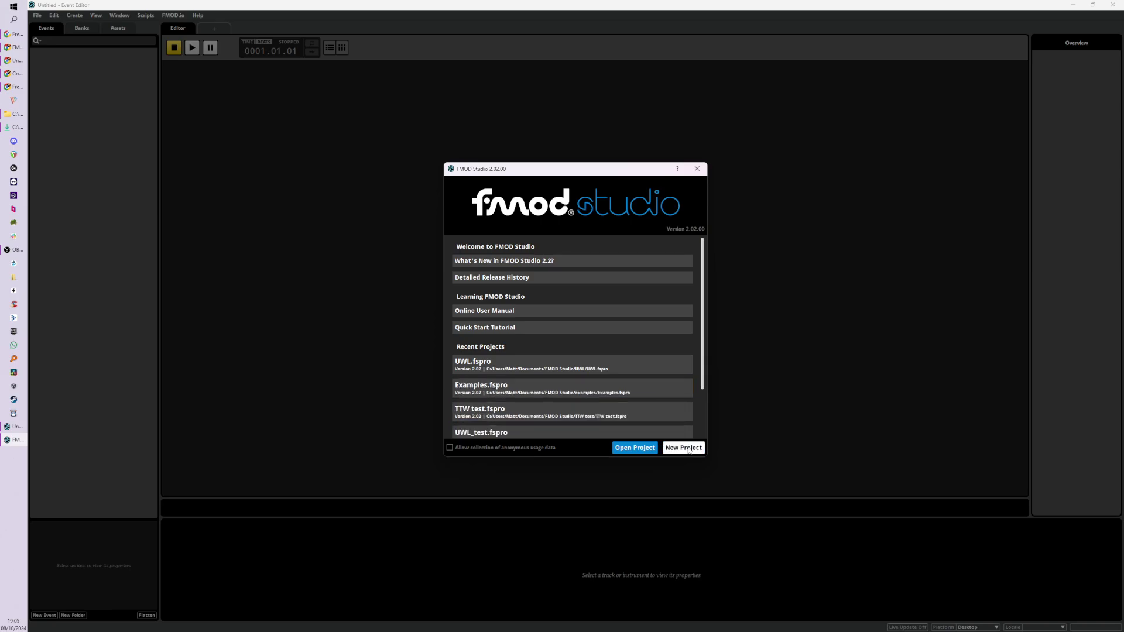
{"action": "left_click", "coordinate": [683, 448]}
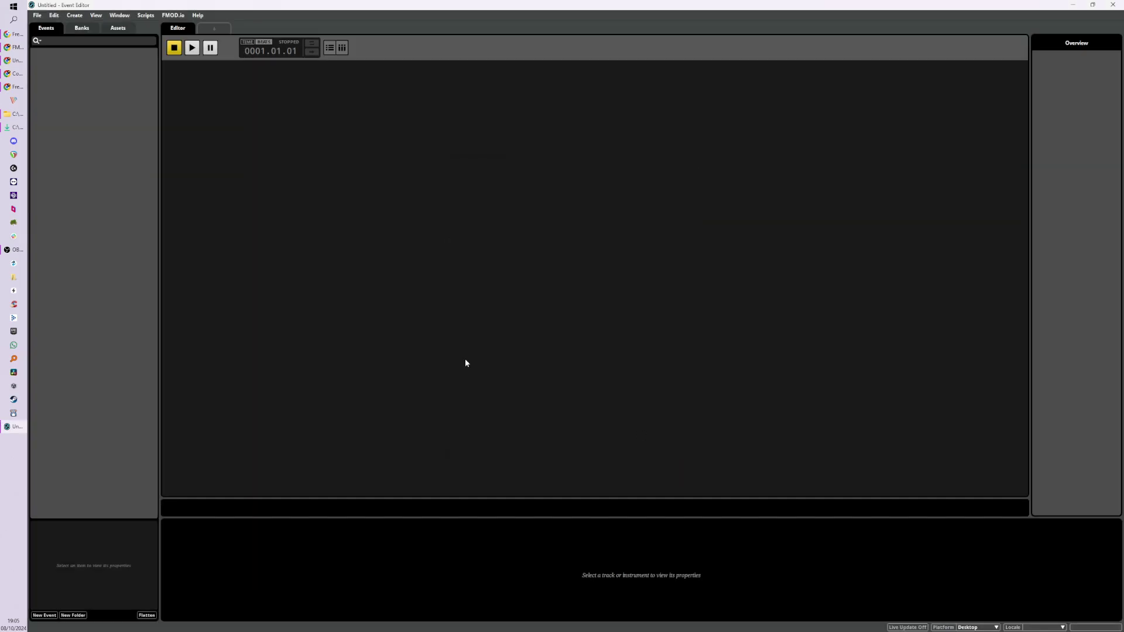
Restore the Event Editor from full screen and resize its window so the sound file list stays visible beside it.
{"action": "left_click", "coordinate": [1093, 5]}
{"action": "left_click_drag", "start_coordinate": [687, 207], "coordinate": [283, 10]}
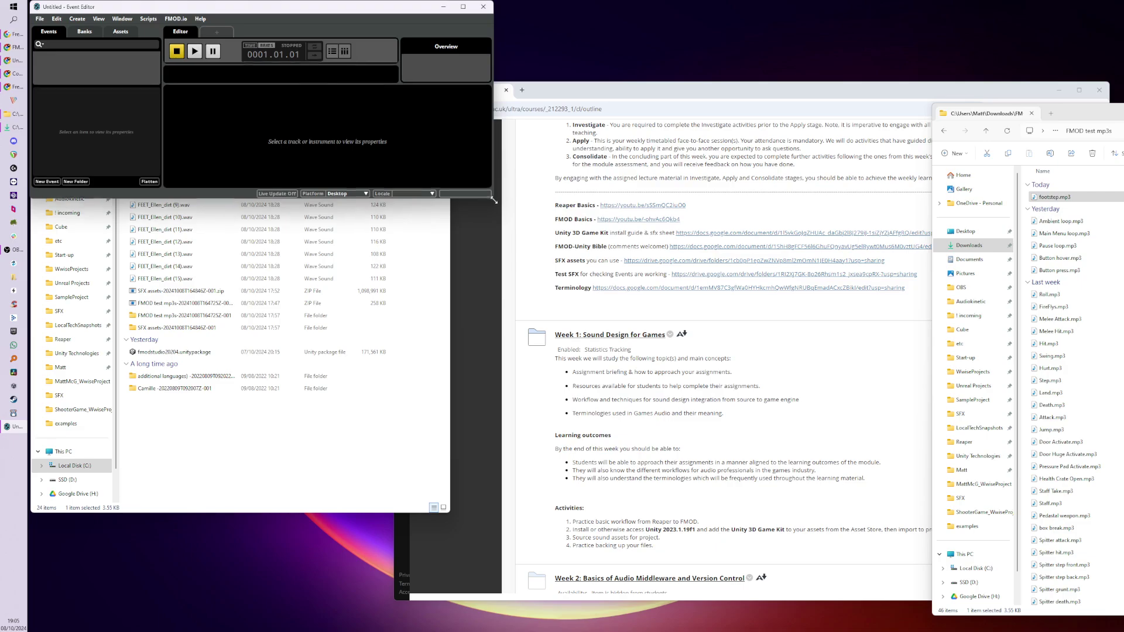
{"action": "left_click_drag", "start_coordinate": [494, 201], "coordinate": [1031, 629]}
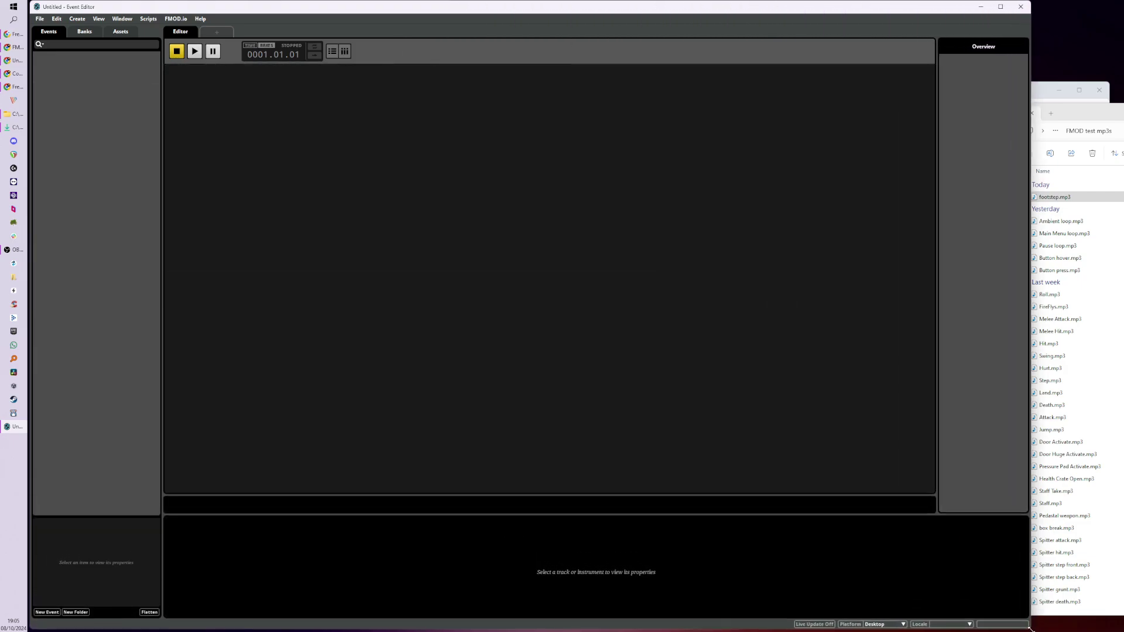
{"action": "right_click", "coordinate": [127, 181]}
{"action": "left_click", "coordinate": [94, 265]}
{"action": "right_click", "coordinate": [74, 201]}
{"action": "mouse_move", "coordinate": [88, 204]}
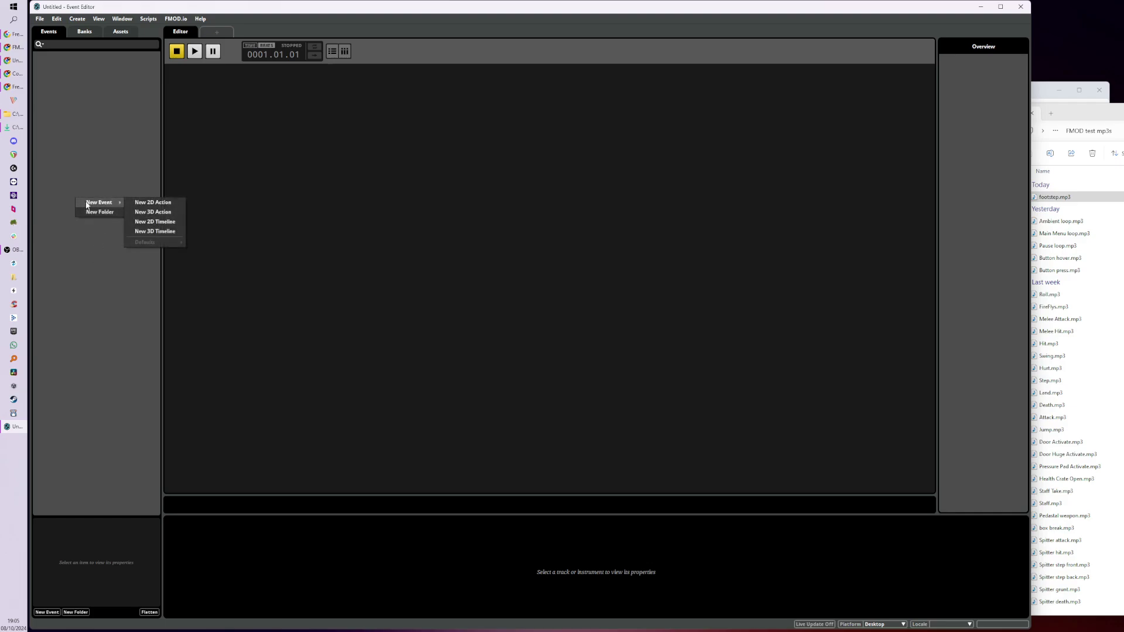
{"action": "left_click", "coordinate": [87, 152]}
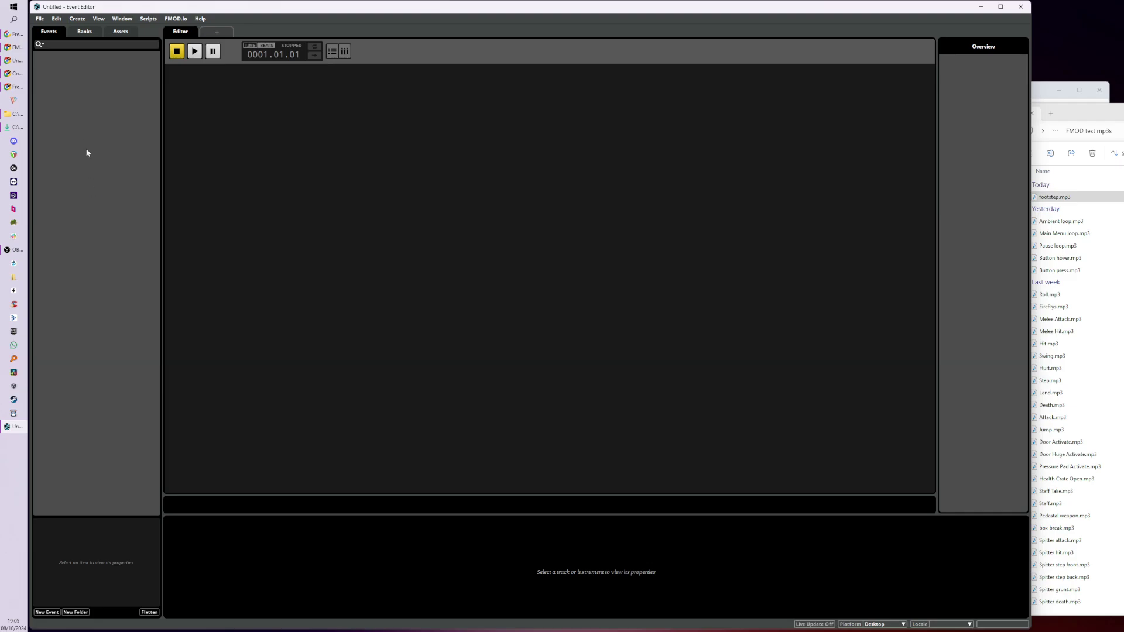
Create a new 3D timeline event and name it "template".
{"action": "right_click", "coordinate": [88, 184]}
{"action": "mouse_move", "coordinate": [131, 187]}
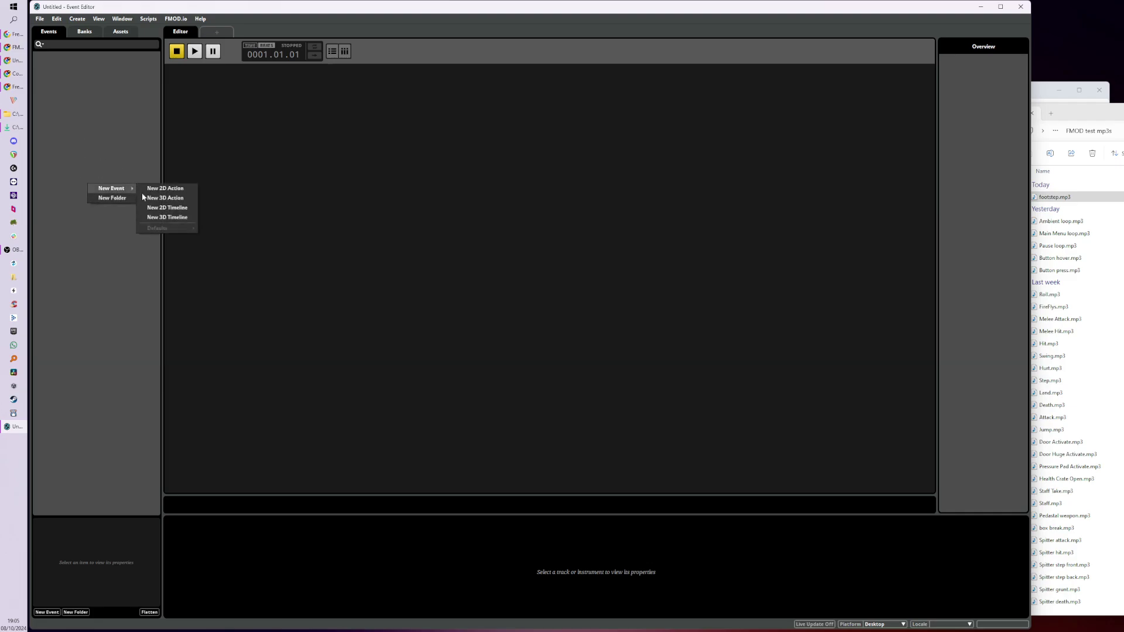
{"action": "left_click", "coordinate": [167, 217]}
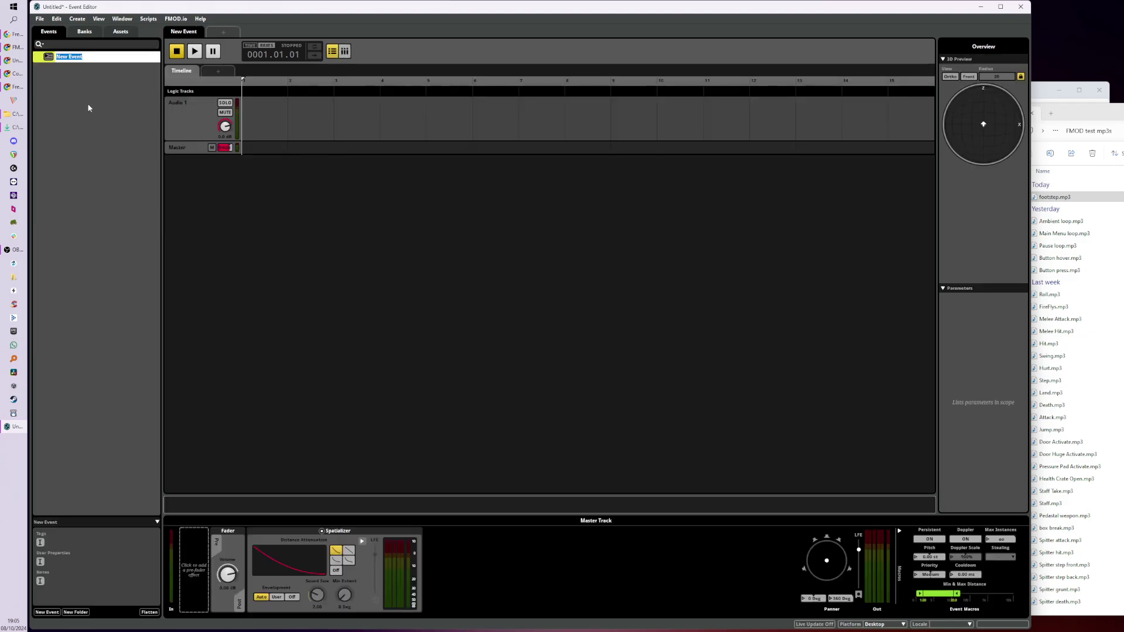
{"action": "type", "text": "template"}
{"action": "key", "text": "Return"}
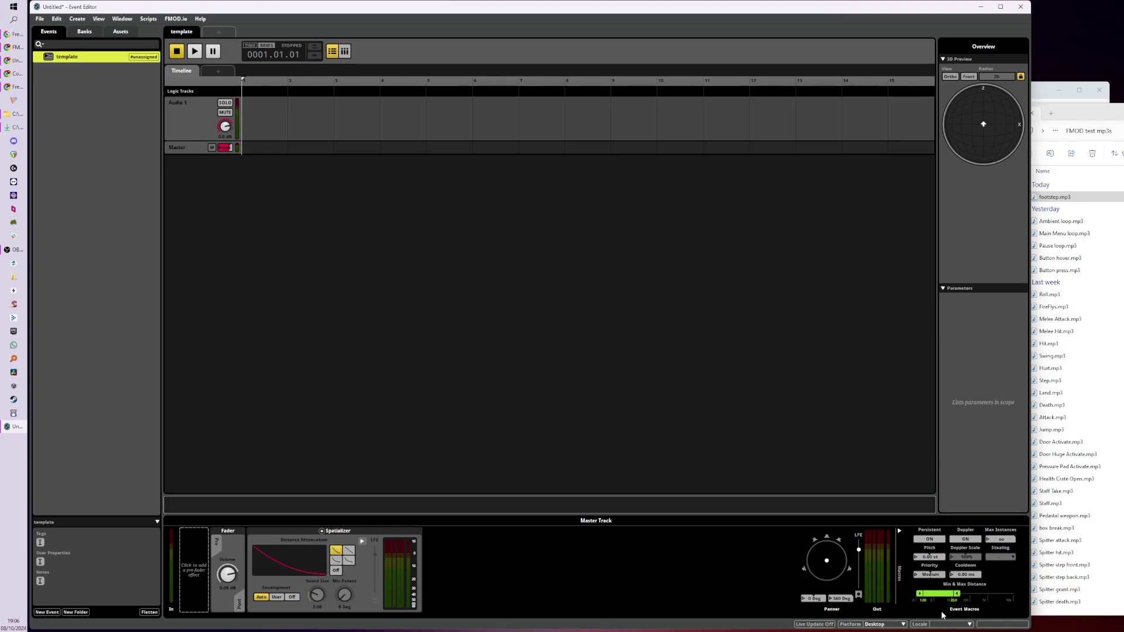
Turn off the distance attenuation in the template event's Spatializer.
{"action": "left_click", "coordinate": [336, 571]}
{"action": "left_click", "coordinate": [367, 536]}
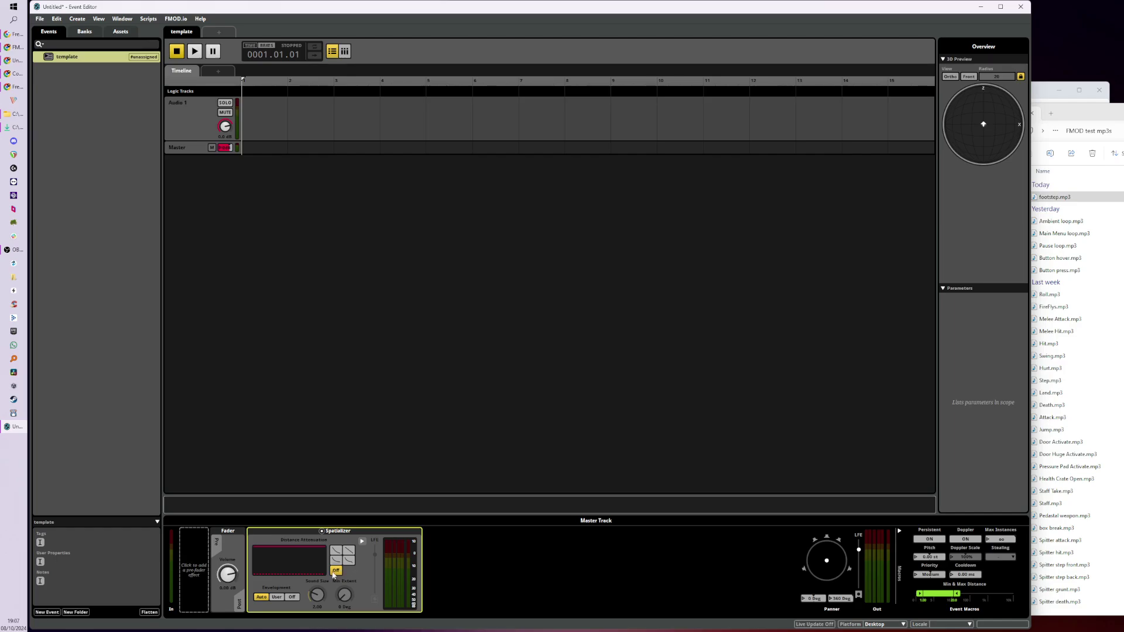
Try to connect live update to the game at localhost and retry the connection in the background.
{"action": "left_click", "coordinate": [814, 624]}
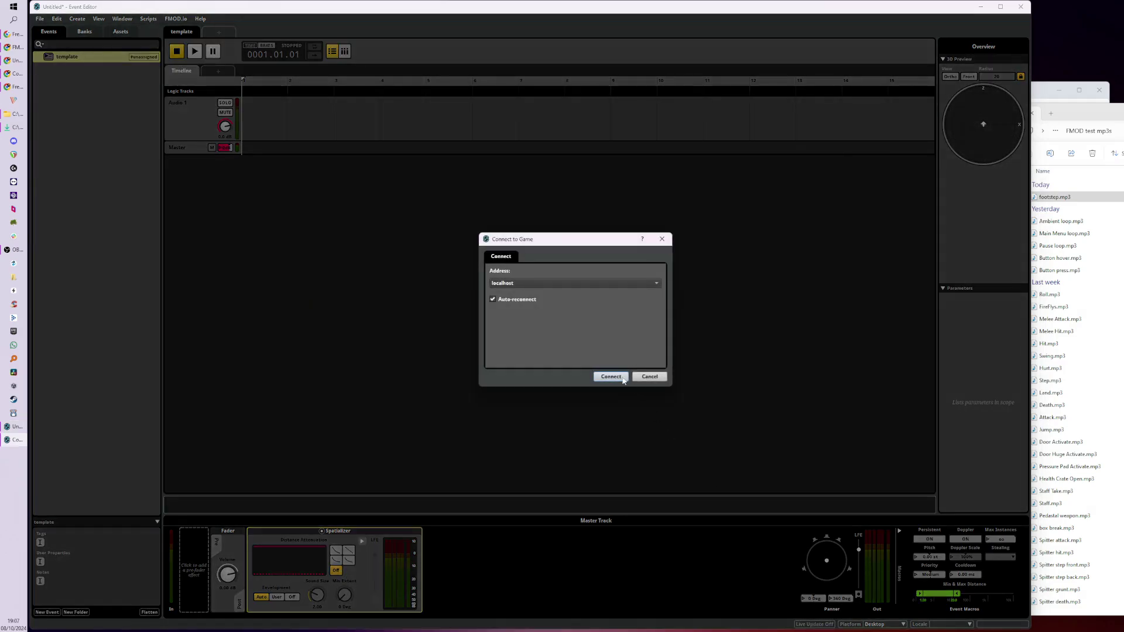
{"action": "left_click", "coordinate": [611, 377]}
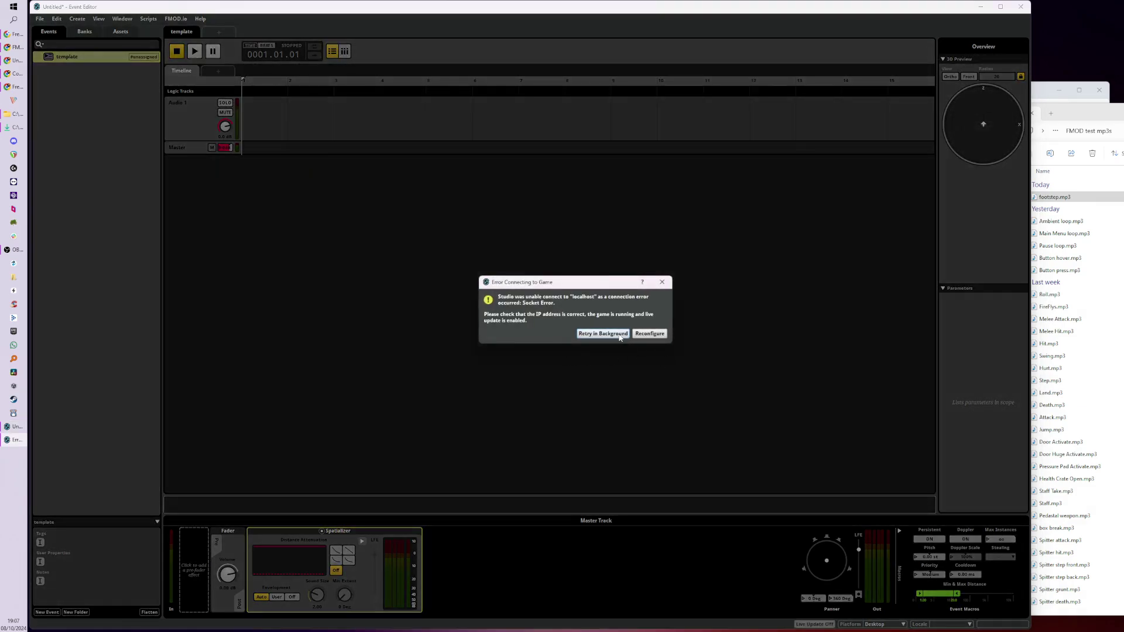
{"action": "left_click", "coordinate": [620, 336]}
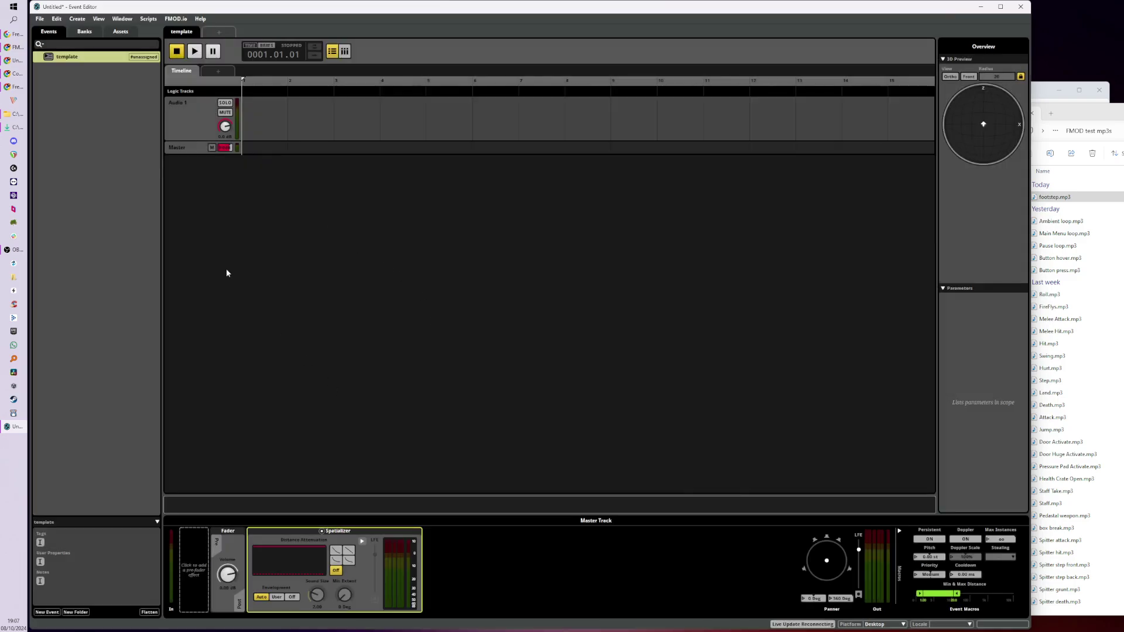
Lower the volume of the template event's Audio 1 track.
{"action": "left_click_drag", "start_coordinate": [225, 126], "coordinate": [225, 153]}
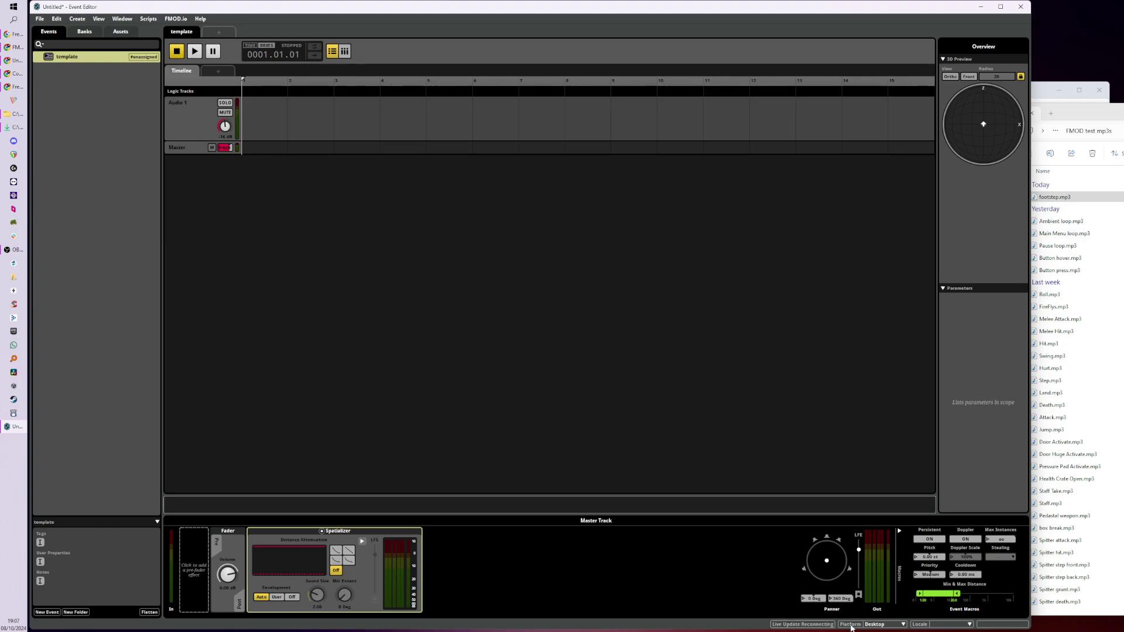
Stop the live update reconnection and switch the Spatializer back to its first distance attenuation curve.
{"action": "left_click", "coordinate": [813, 625]}
{"action": "left_click", "coordinate": [336, 551]}
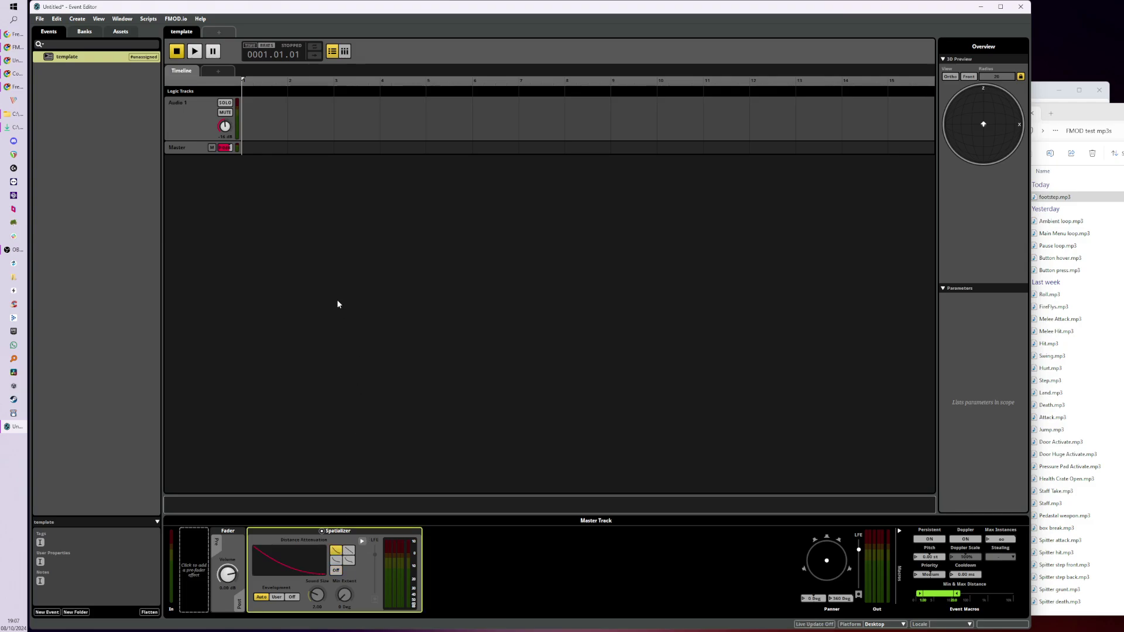
Duplicate the template event and rename the copy "Ellen_footstep".
{"action": "left_click", "coordinate": [48, 62]}
{"action": "key", "text": "ctrl+d"}
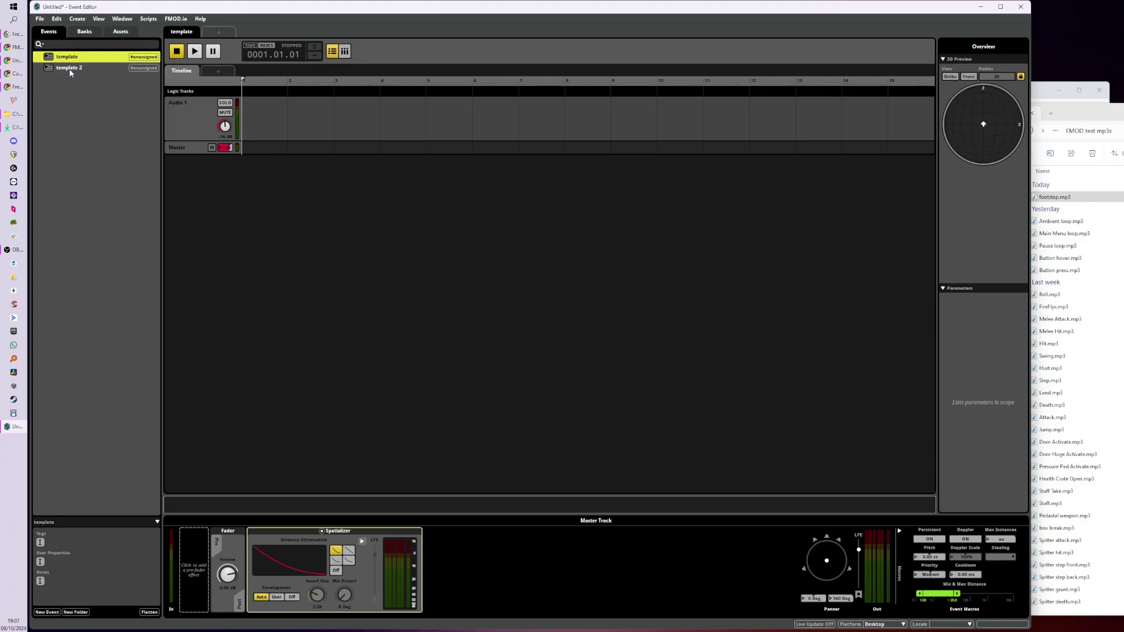
{"action": "left_click", "coordinate": [87, 70]}
{"action": "left_click", "coordinate": [90, 68]}
{"action": "type", "text": "Ellen"}
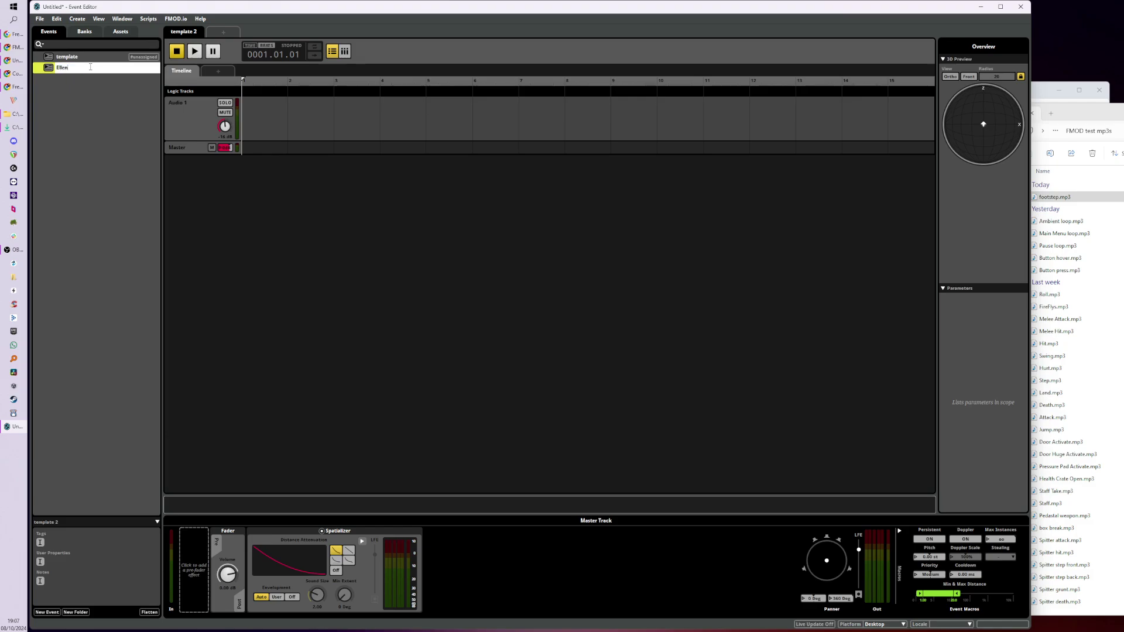
{"action": "type", "text": "_footstep"}
{"action": "key", "text": "Return"}
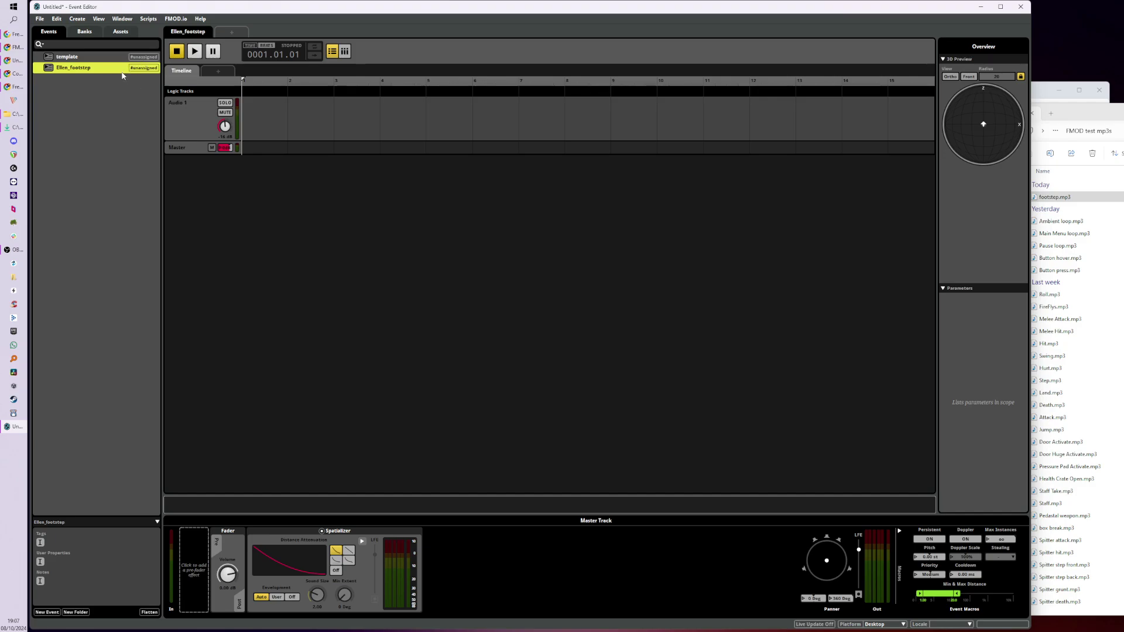
Assign the Ellen_footstep event to the Master bank.
{"action": "right_click", "coordinate": [118, 71]}
{"action": "mouse_move", "coordinate": [172, 110]}
{"action": "mouse_move", "coordinate": [235, 110]}
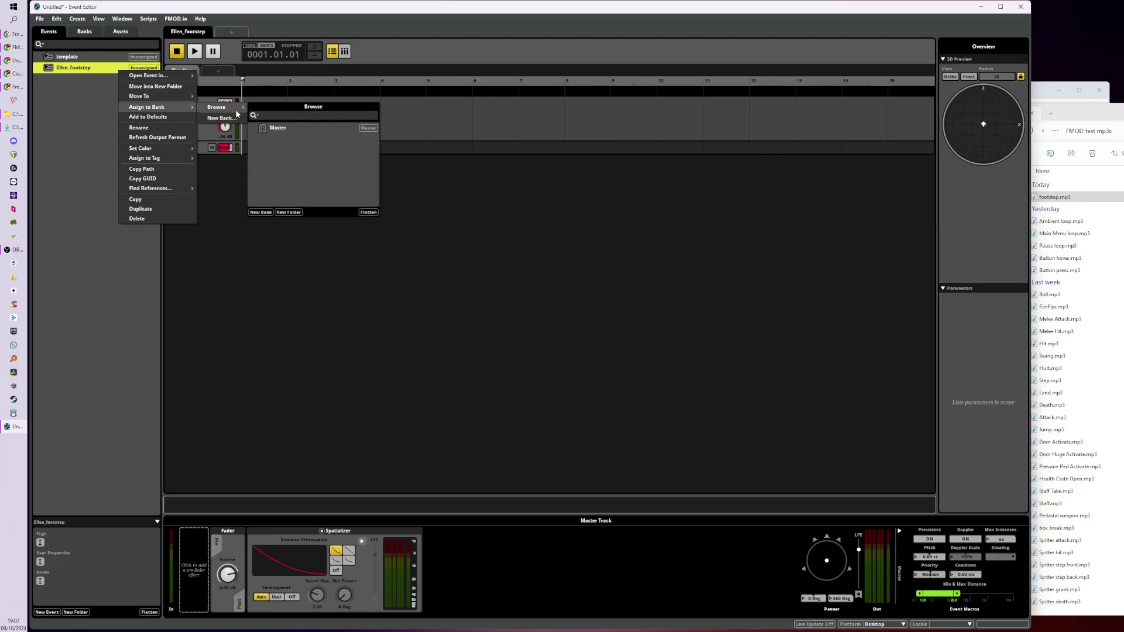
{"action": "left_click", "coordinate": [283, 130]}
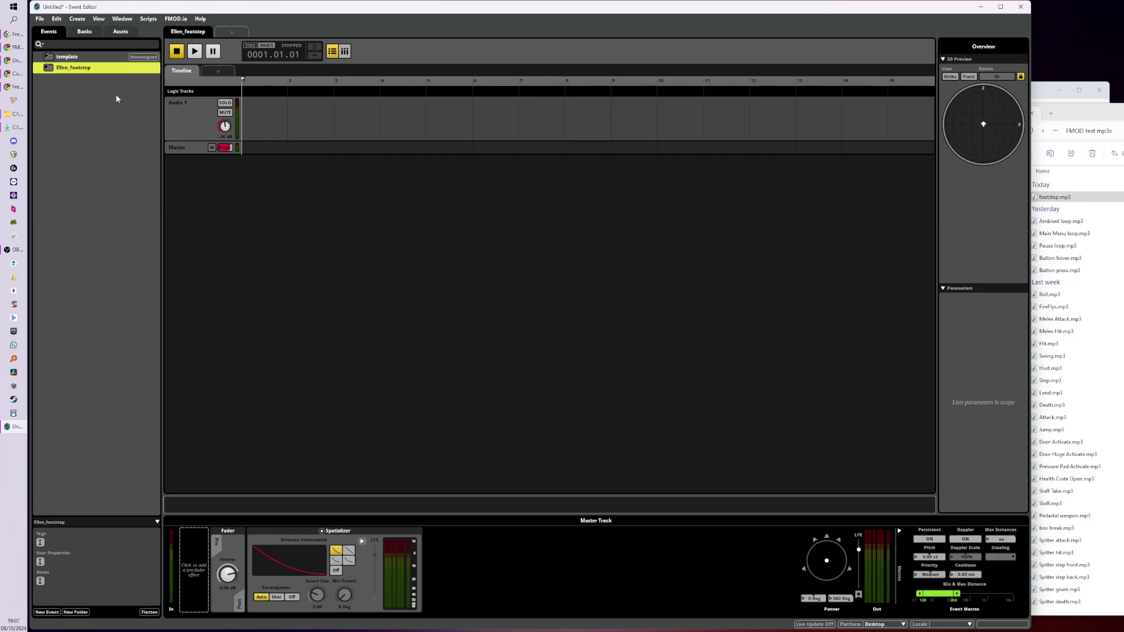
{"action": "left_click", "coordinate": [40, 19]}
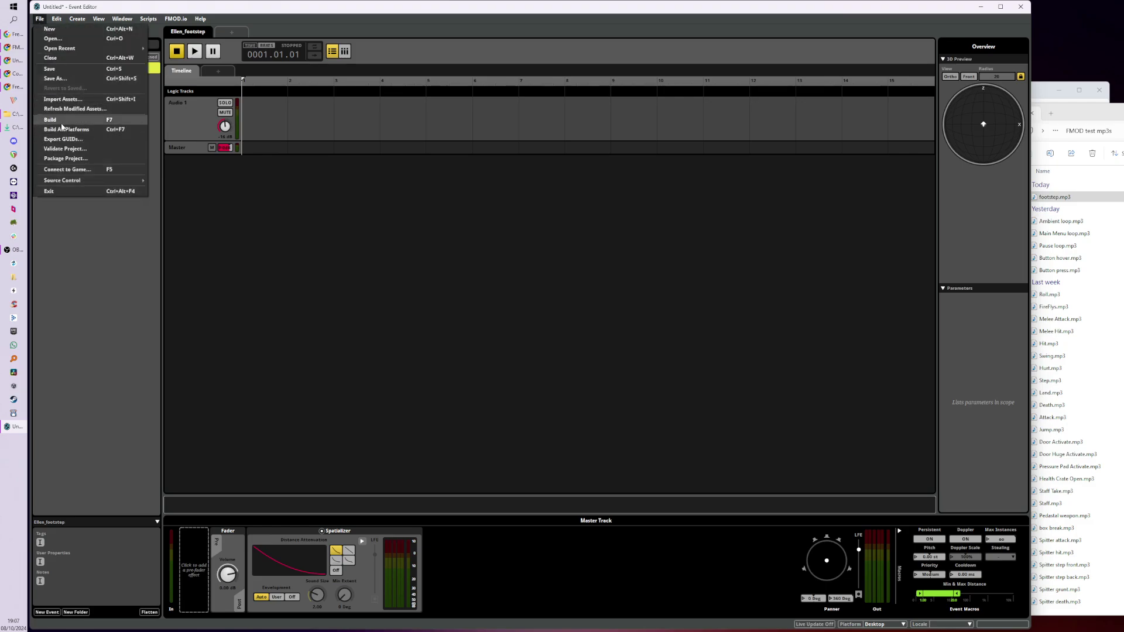
{"action": "left_click", "coordinate": [128, 263]}
{"action": "left_click", "coordinate": [141, 59]}
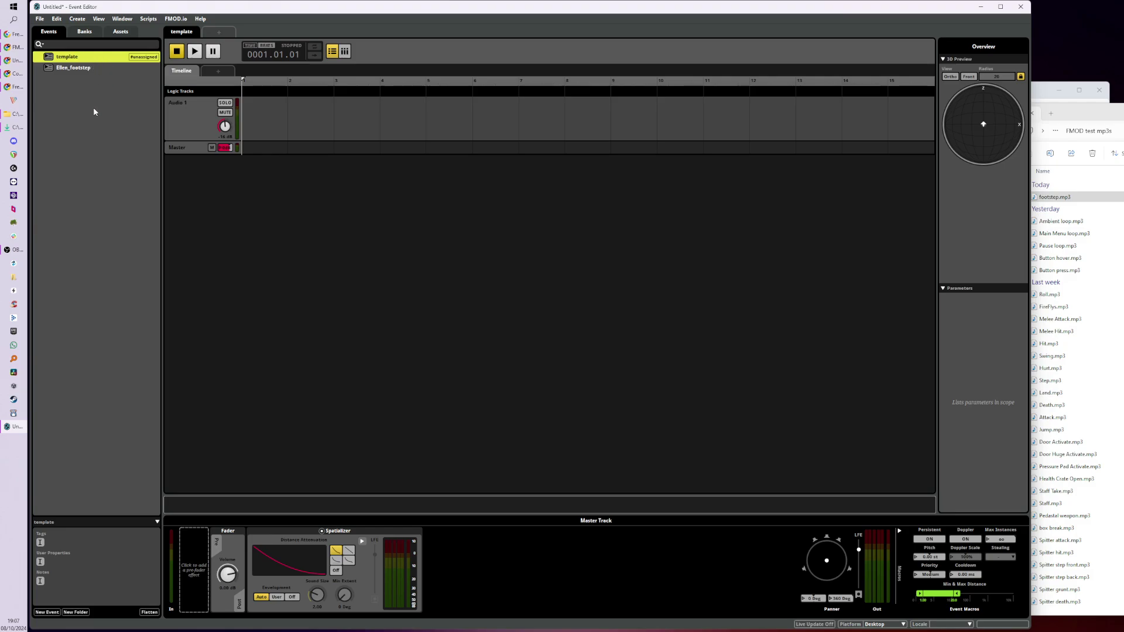
{"action": "left_click", "coordinate": [94, 111]}
{"action": "left_click", "coordinate": [96, 56]}
Create another 3D timeline event with its default name and delete it from the event list.
{"action": "right_click", "coordinate": [109, 138]}
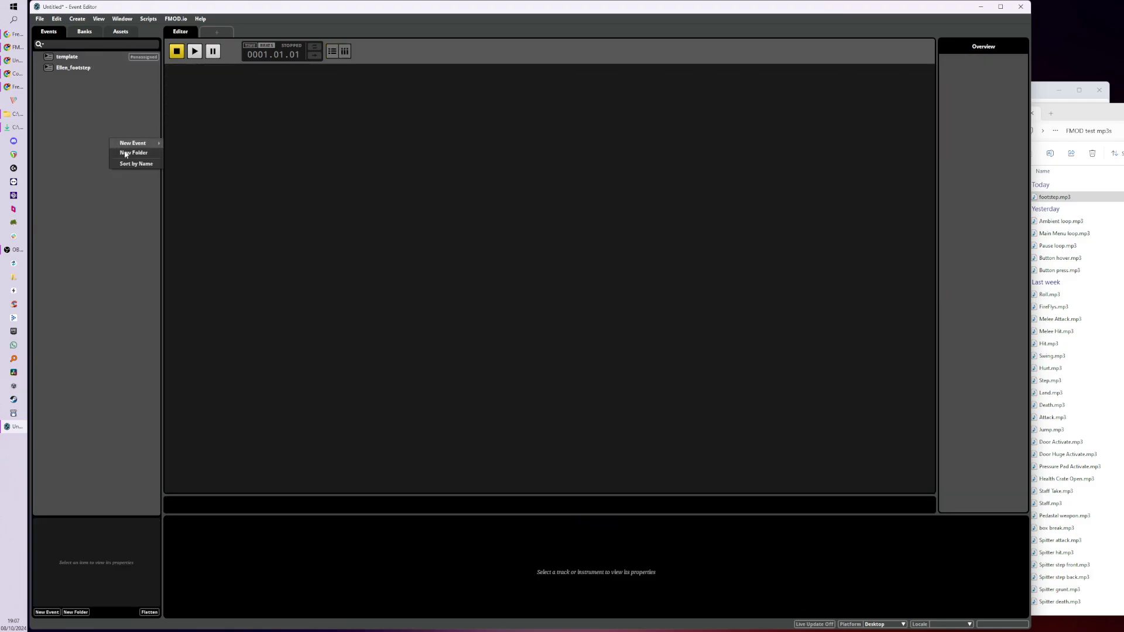
{"action": "mouse_move", "coordinate": [160, 142]}
{"action": "left_click", "coordinate": [193, 166]}
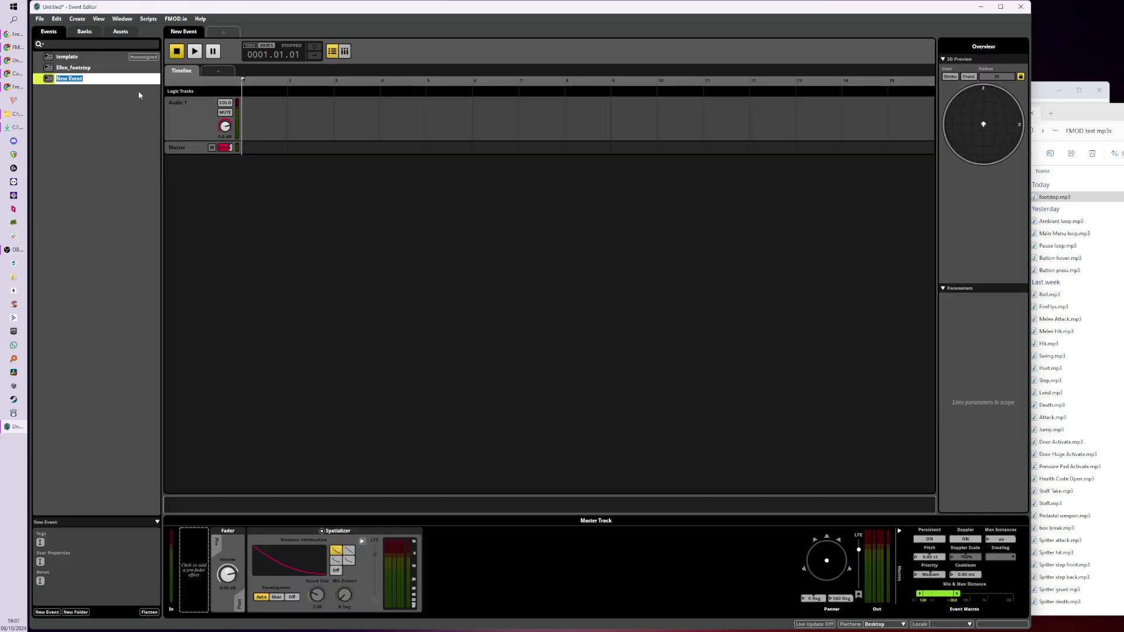
{"action": "left_click", "coordinate": [111, 114]}
{"action": "left_click", "coordinate": [124, 82]}
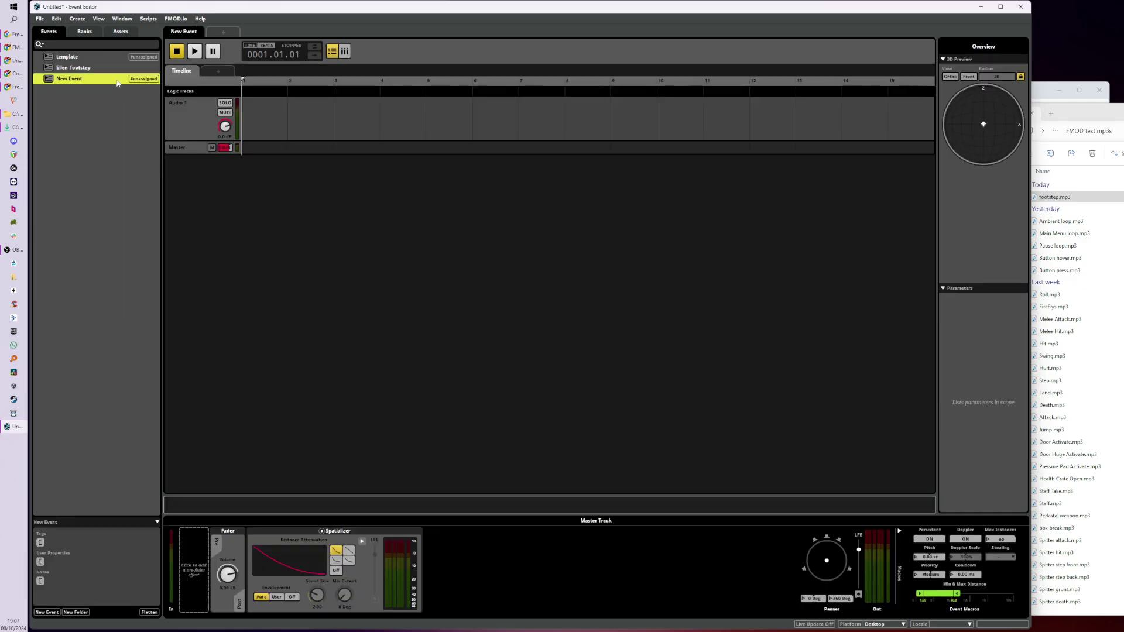
{"action": "left_click", "coordinate": [70, 99]}
{"action": "left_click", "coordinate": [84, 80]}
{"action": "key", "text": "Delete"}
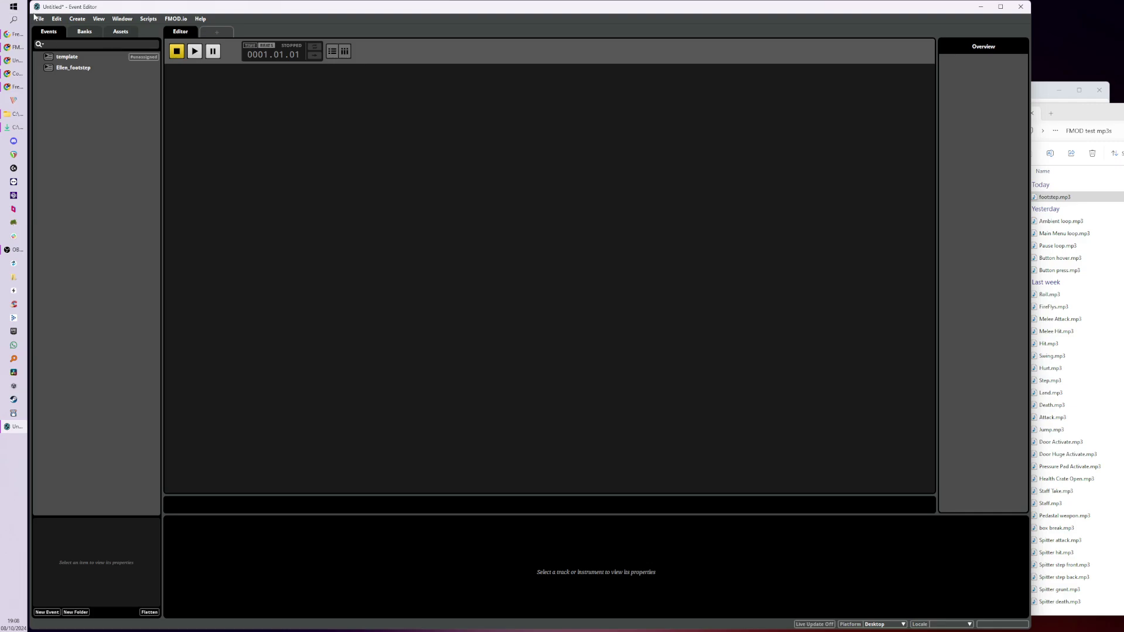
Save the project as "3d GAME" in the FMOD Studio folder under Documents.
{"action": "left_click", "coordinate": [38, 19]}
{"action": "left_click", "coordinate": [73, 78]}
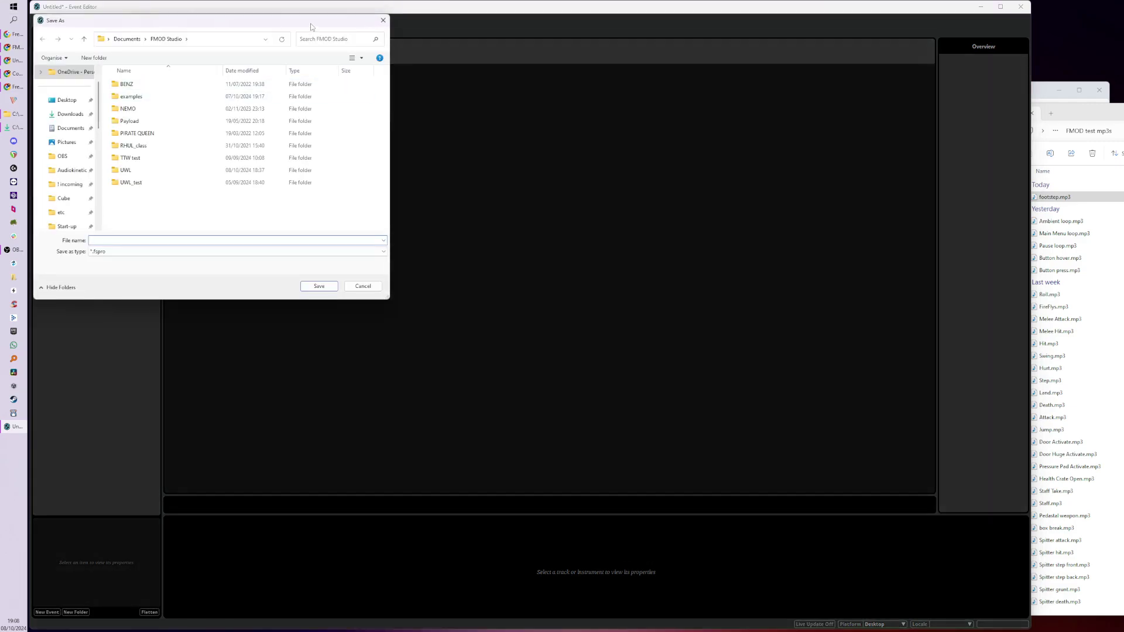
{"action": "left_click_drag", "start_coordinate": [313, 21], "coordinate": [314, 54]}
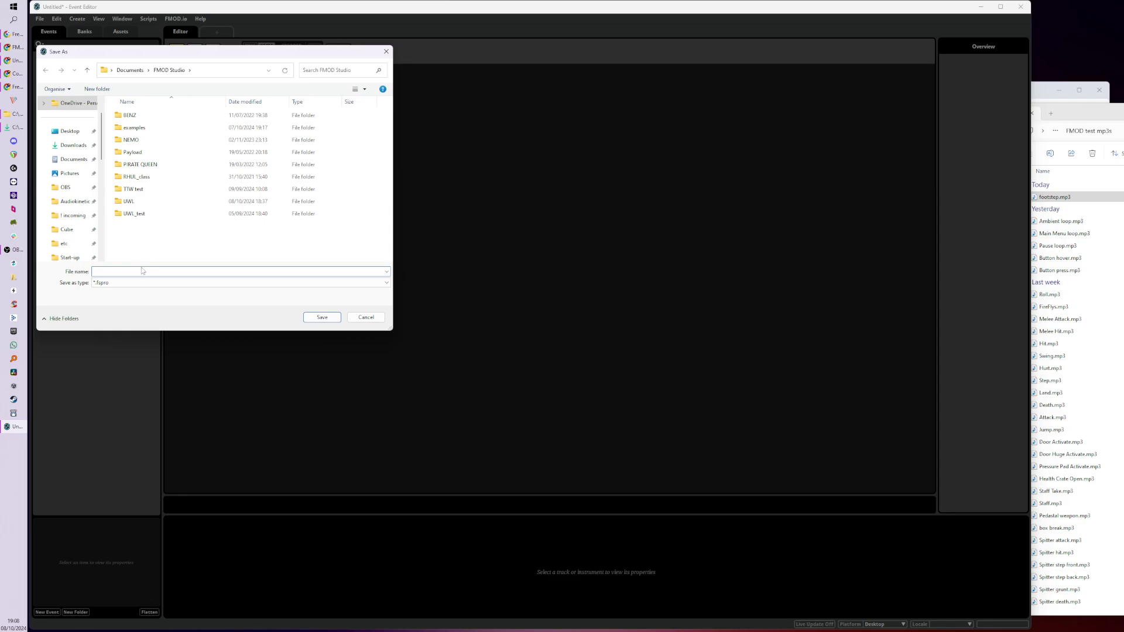
{"action": "type", "text": "3d GAMEK"}
{"action": "left_click", "coordinate": [322, 318]}
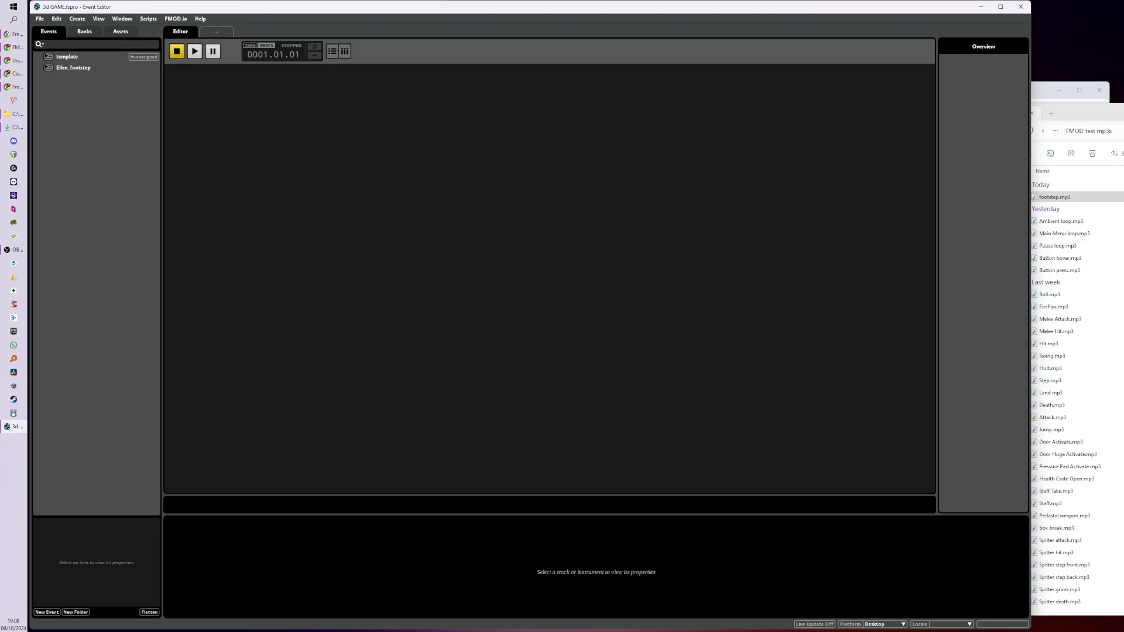
Clear the browser and FMOD test mp3s windows away from beside the Event Editor.
{"action": "left_click", "coordinate": [1055, 197]}
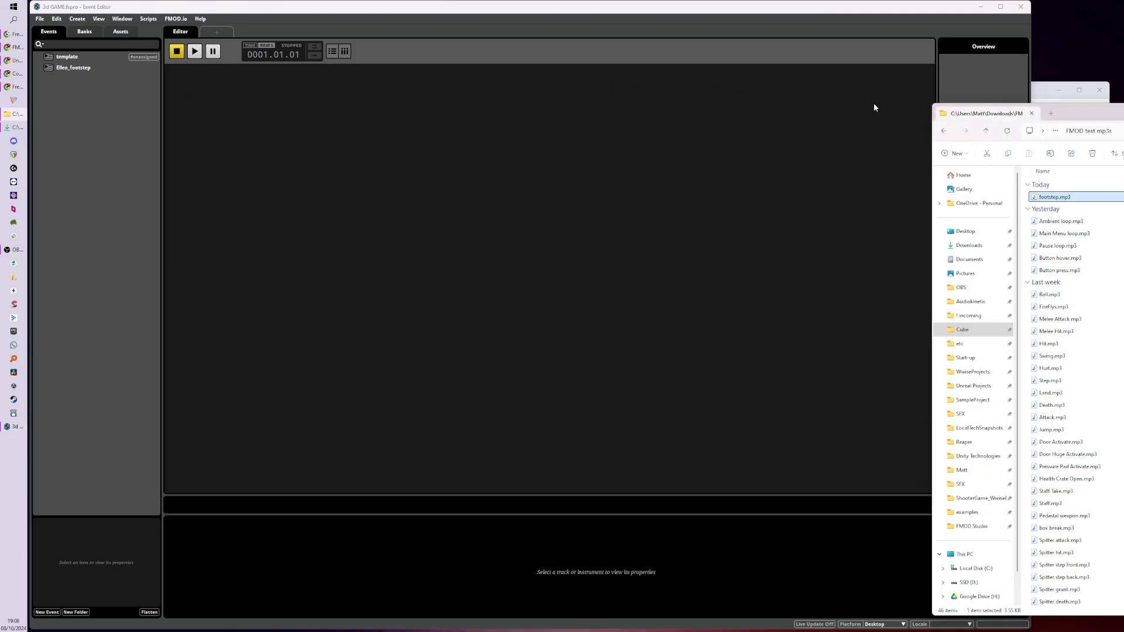
{"action": "left_click_drag", "start_coordinate": [1046, 97], "coordinate": [820, 0]}
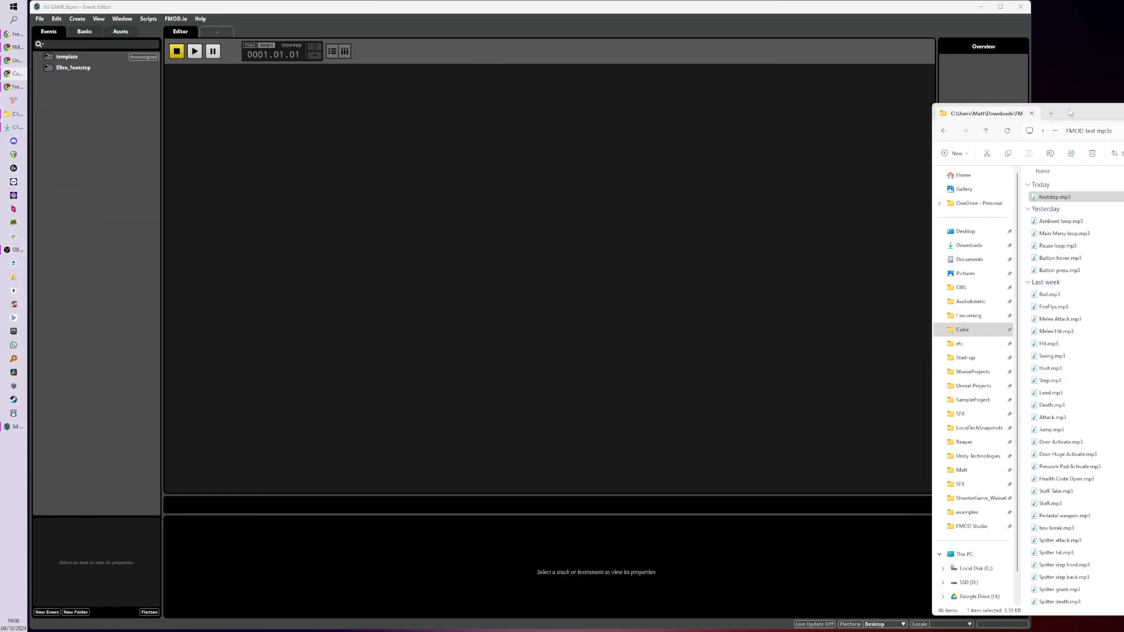
{"action": "left_click_drag", "start_coordinate": [1072, 112], "coordinate": [1123, 111]}
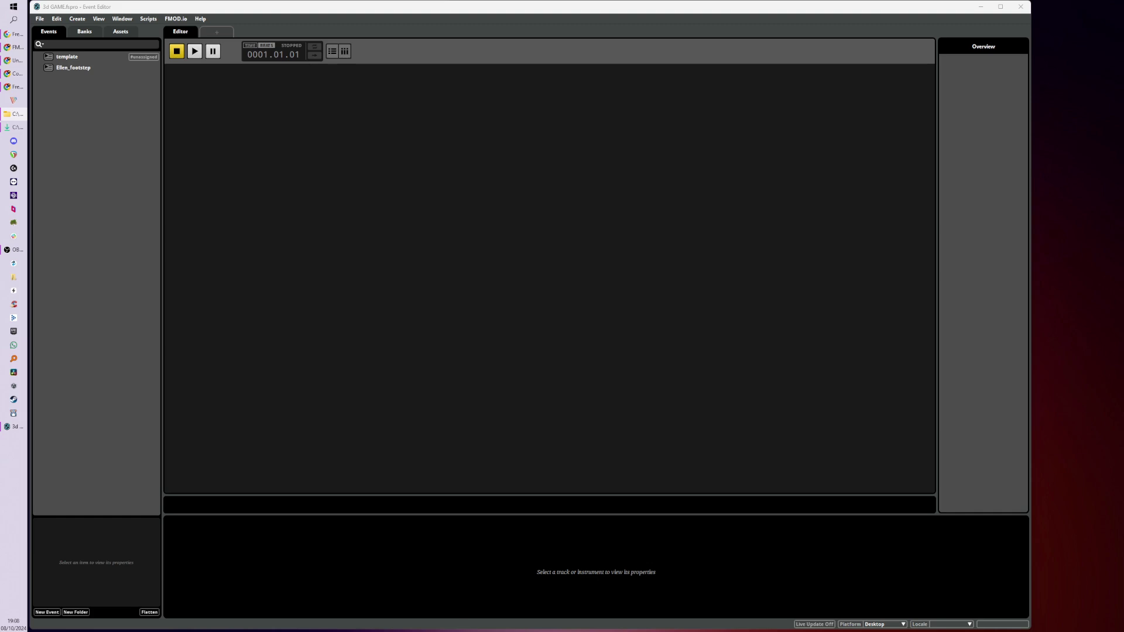
Examine the saved project's 3d GAME folder and its 3d GAME.fspro file in File Explorer, and move the window away.
{"action": "left_click_drag", "start_coordinate": [0, 120], "coordinate": [364, 73]}
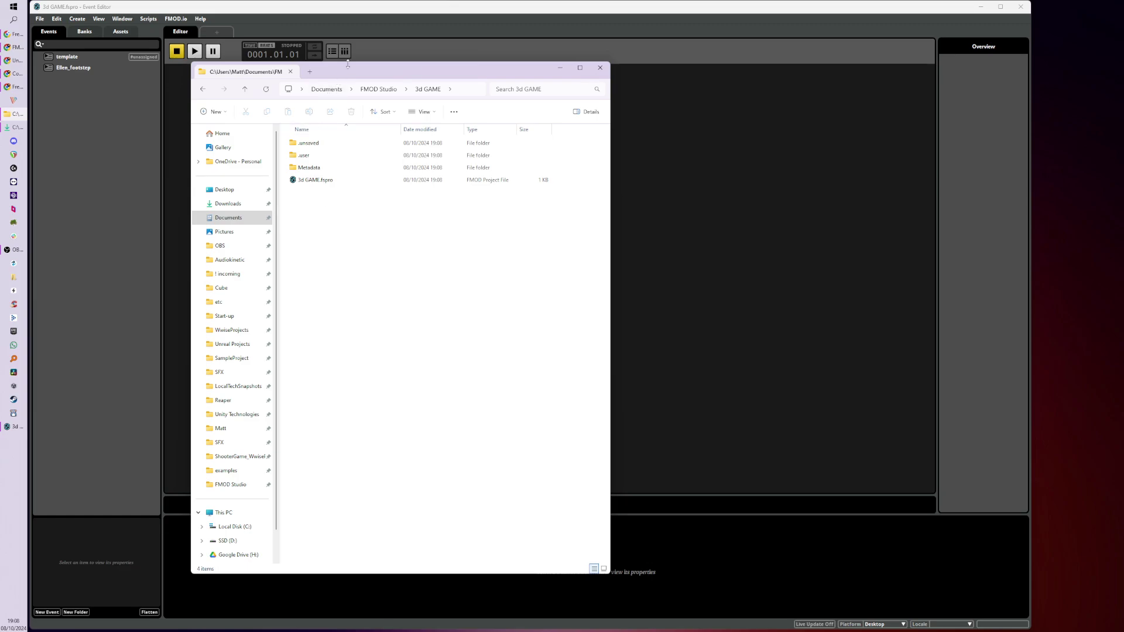
{"action": "left_click_drag", "start_coordinate": [348, 63], "coordinate": [348, 184]}
{"action": "left_click", "coordinate": [302, 303]}
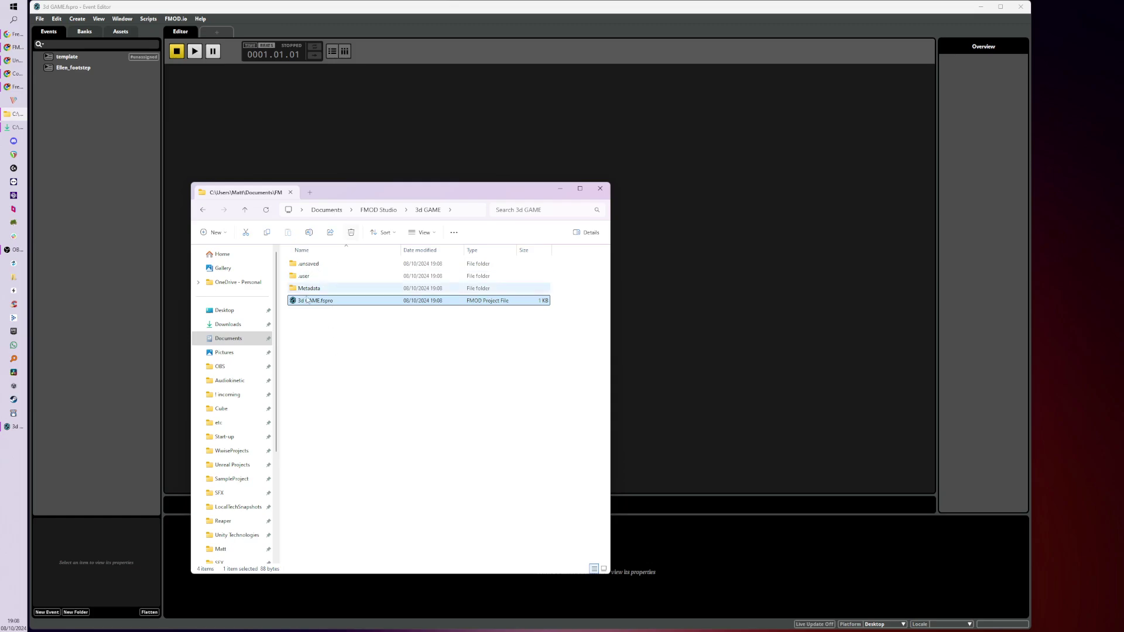
{"action": "left_click_drag", "start_coordinate": [396, 193], "coordinate": [0, 220]}
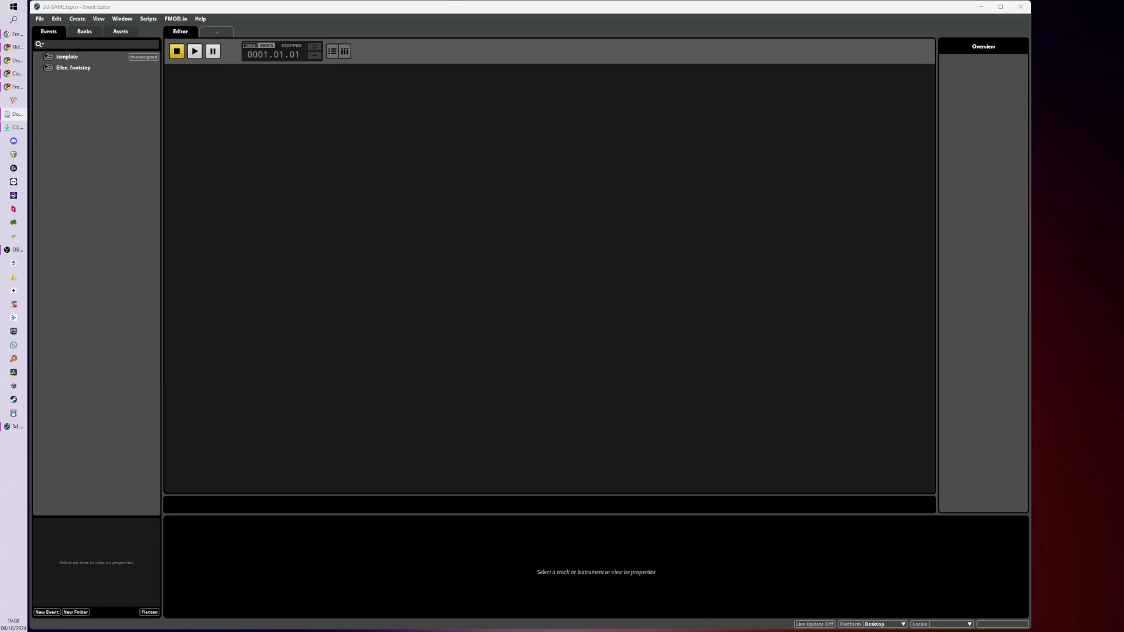
Open the Ellen_footstep event and place FEET_Ellen_dirt (1) to (15) from Downloads at the start of Audio 1 as one multi instrument.
{"action": "left_click_drag", "start_coordinate": [0, 199], "coordinate": [1090, 67]}
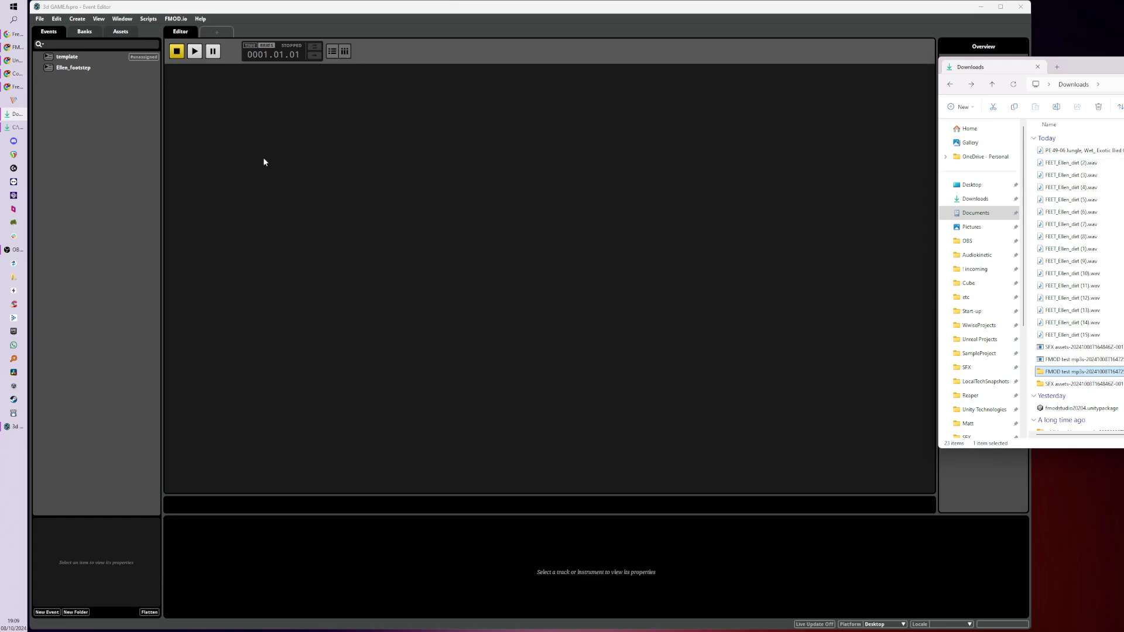
{"action": "left_click", "coordinate": [74, 68]}
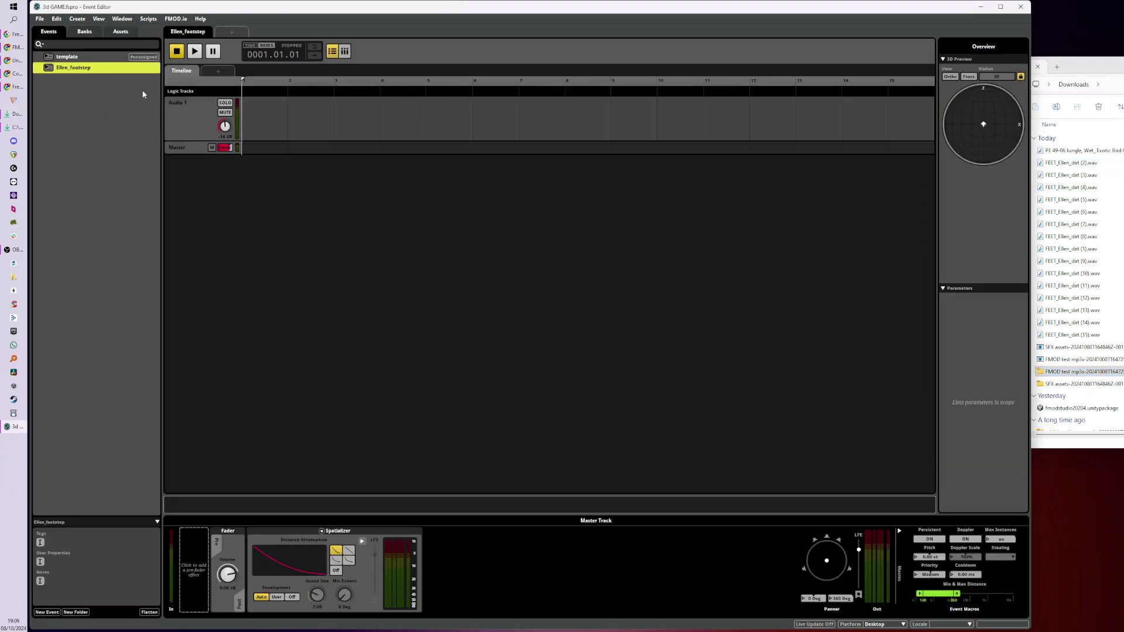
{"action": "left_click", "coordinate": [1062, 163]}
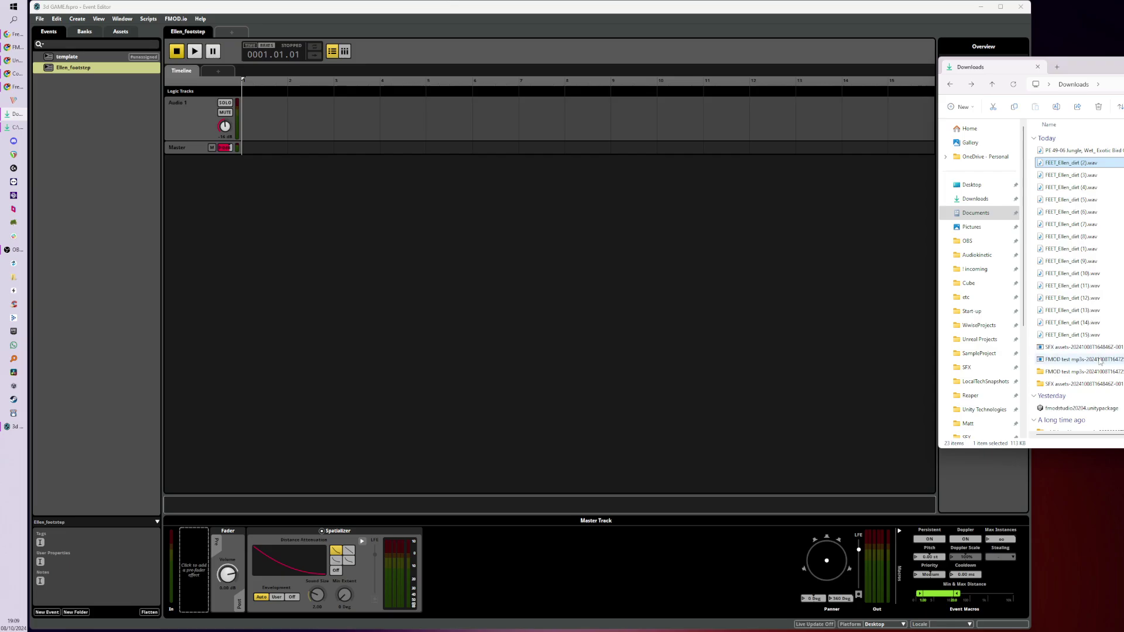
{"action": "left_click", "coordinate": [1067, 334], "text": "shift"}
{"action": "left_click_drag", "start_coordinate": [1072, 171], "coordinate": [252, 116]}
{"action": "left_click", "coordinate": [250, 81]}
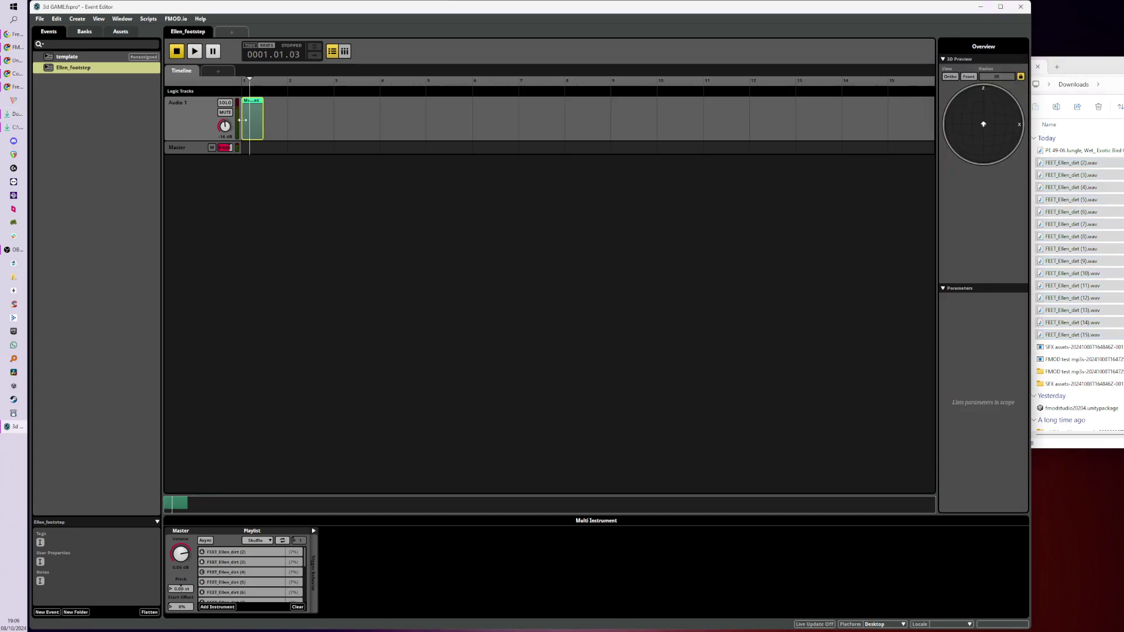
Increase the height of the Audio 1 track until the waveforms of all playlist sounds are shown.
{"action": "scroll", "coordinate": [248, 119], "scroll_direction": "up", "scroll_amount": 6}
{"action": "scroll", "coordinate": [349, 136], "scroll_direction": "down", "scroll_amount": 2}
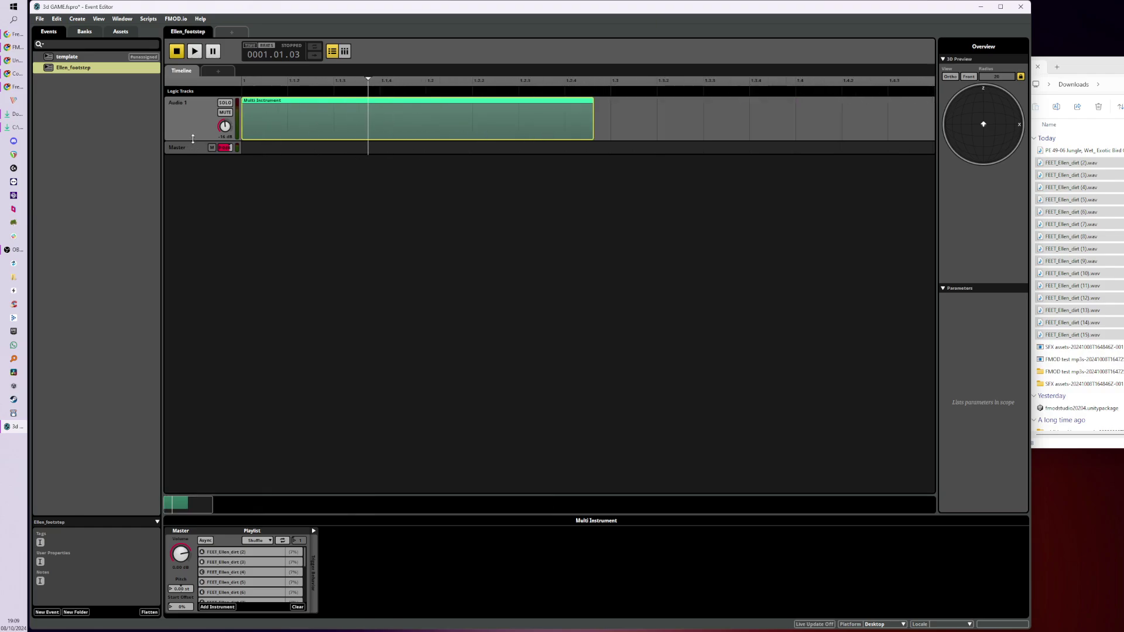
{"action": "left_click_drag", "start_coordinate": [193, 139], "coordinate": [193, 413]}
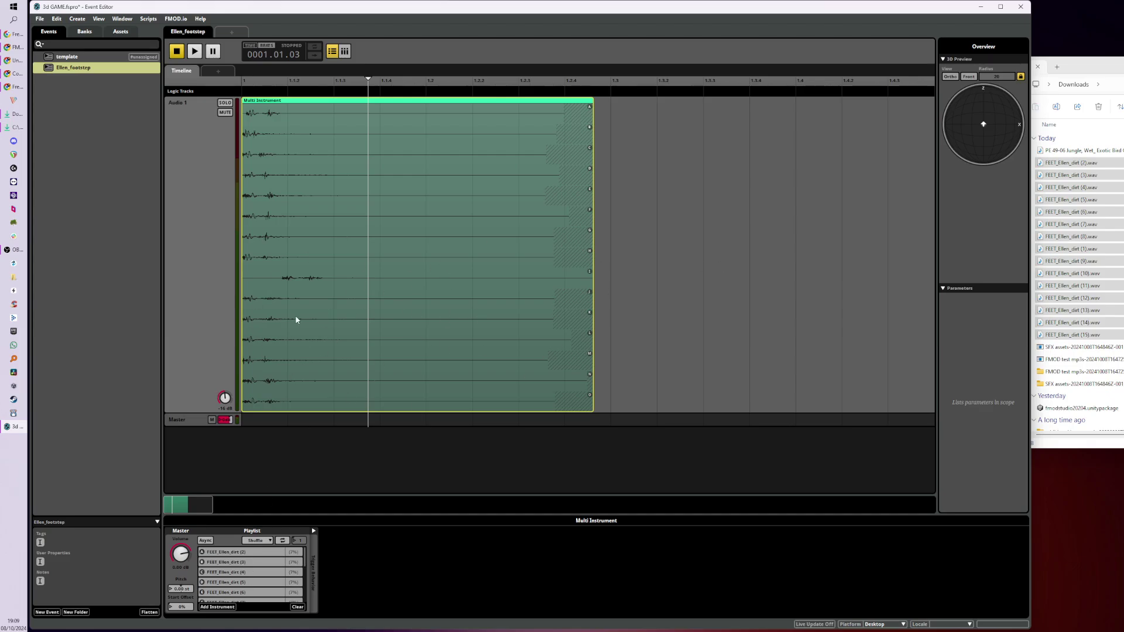
Go through the footstep sounds in the multi instrument's playlist and delete FEET_Ellen_dirt (9).
{"action": "left_click", "coordinate": [265, 574]}
{"action": "left_click", "coordinate": [271, 582]}
{"action": "left_click", "coordinate": [279, 593]}
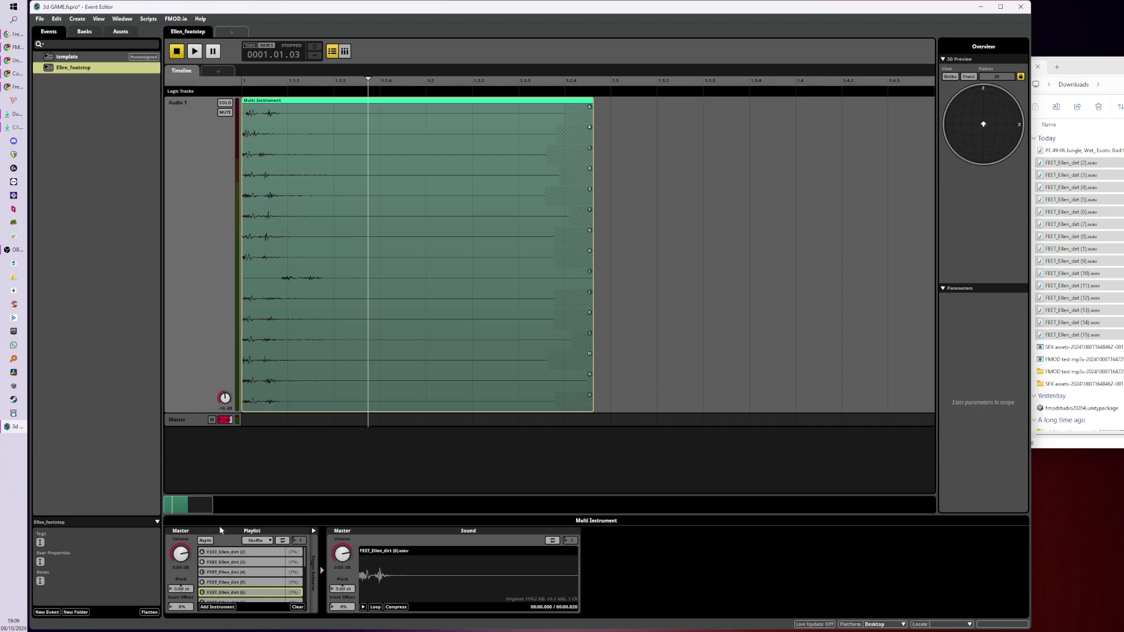
{"action": "scroll", "coordinate": [273, 595], "scroll_direction": "down", "scroll_amount": 1}
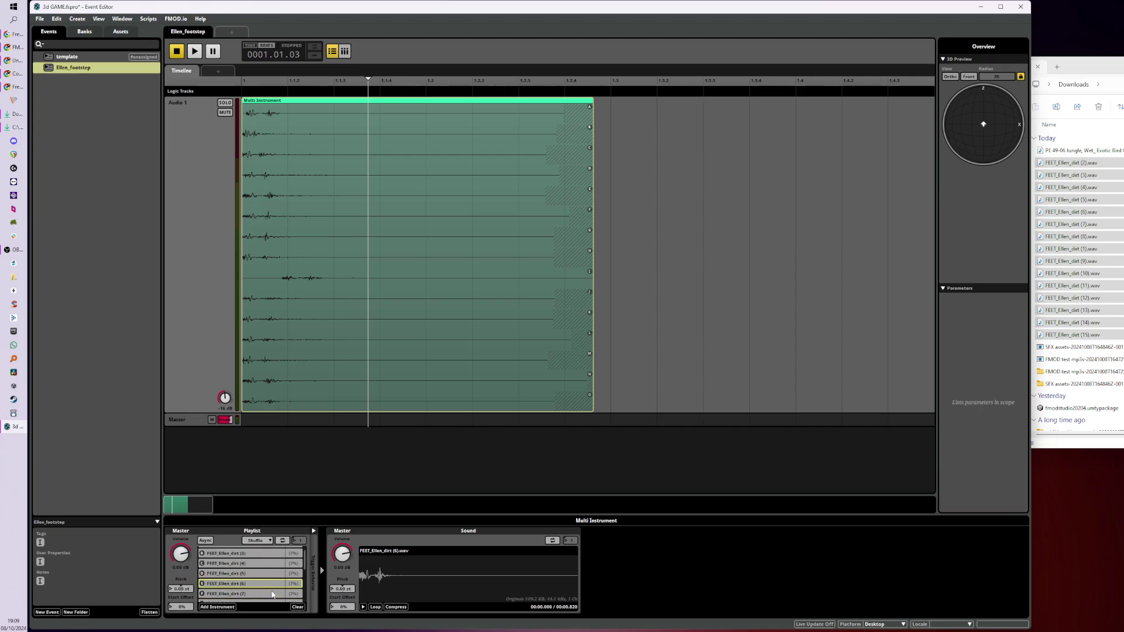
{"action": "left_click", "coordinate": [272, 595]}
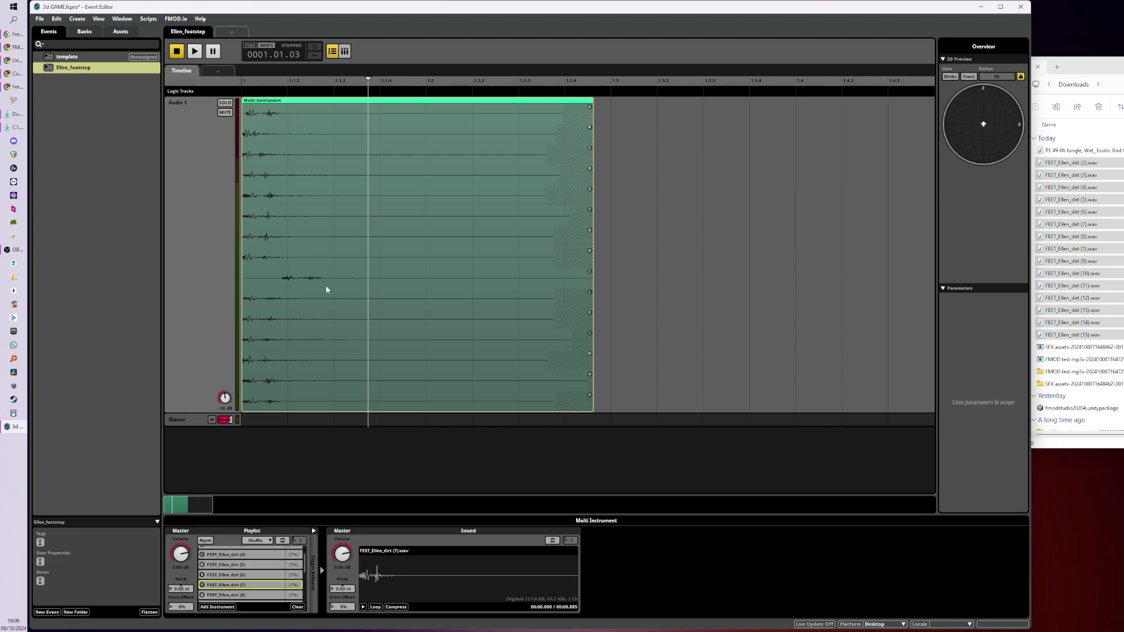
{"action": "left_click", "coordinate": [249, 595]}
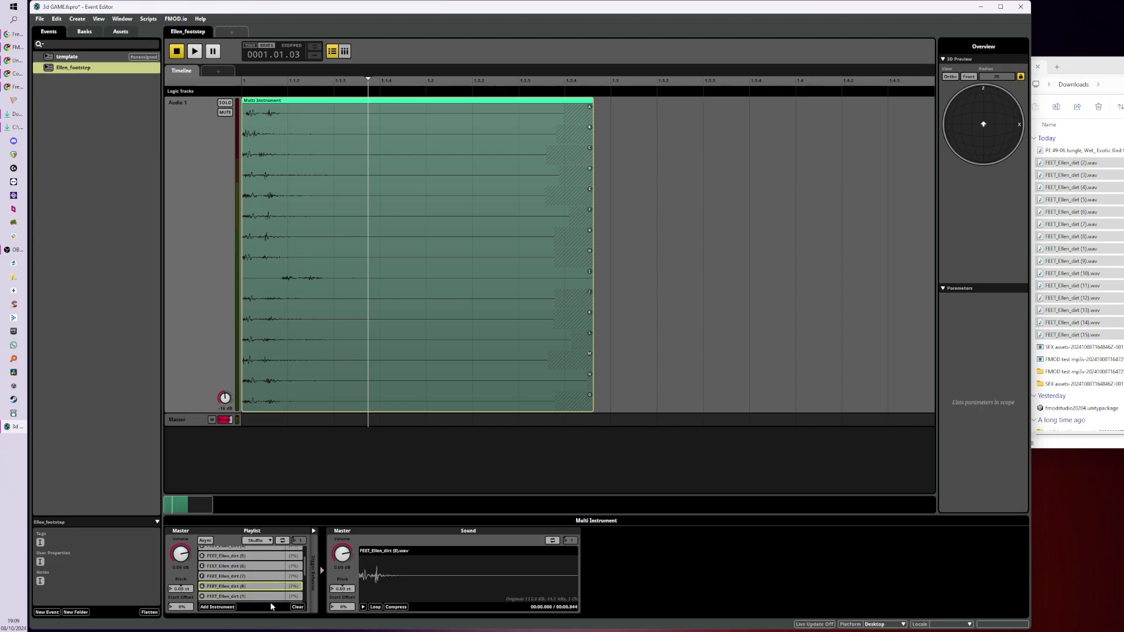
{"action": "left_click", "coordinate": [273, 598]}
{"action": "scroll", "coordinate": [272, 593], "scroll_direction": "down", "scroll_amount": 1}
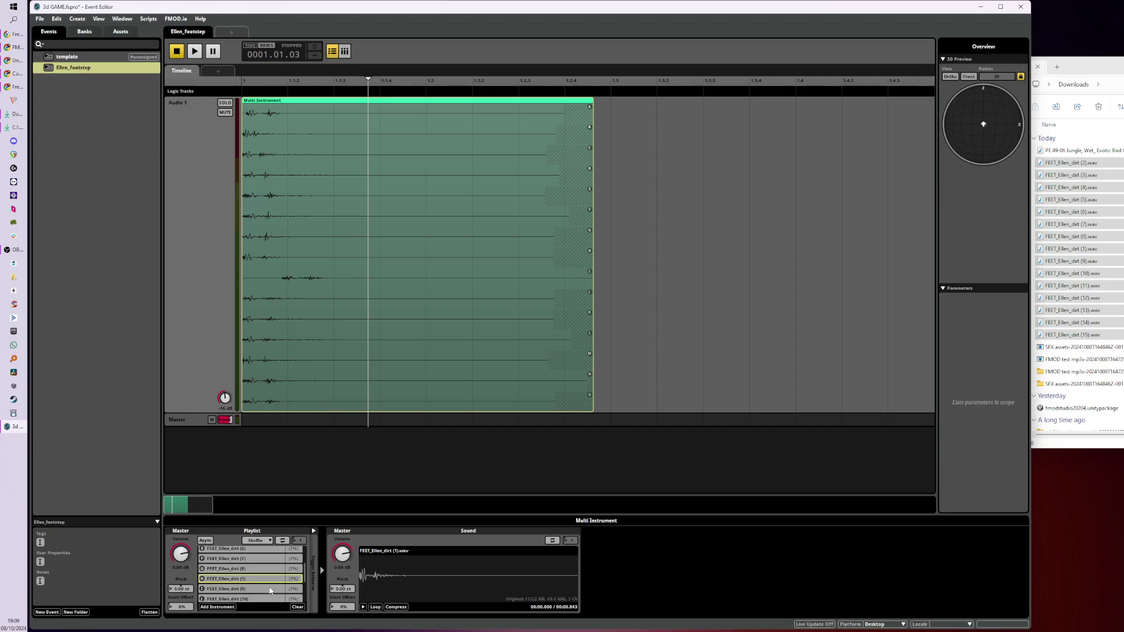
{"action": "left_click", "coordinate": [271, 591]}
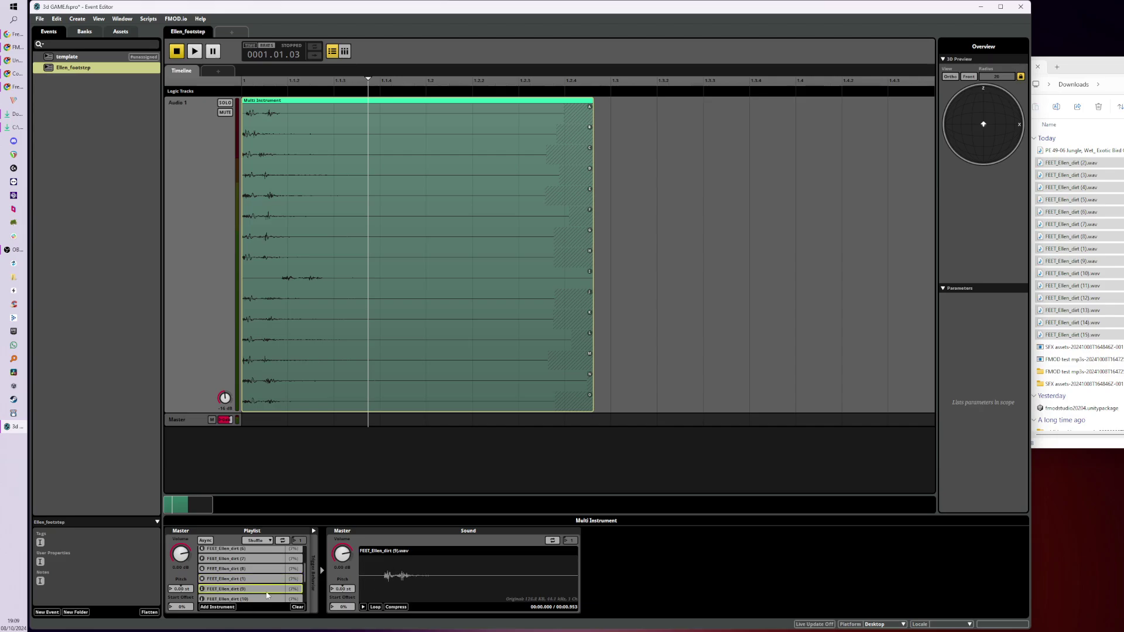
{"action": "right_click", "coordinate": [270, 589]}
{"action": "left_click", "coordinate": [288, 584]}
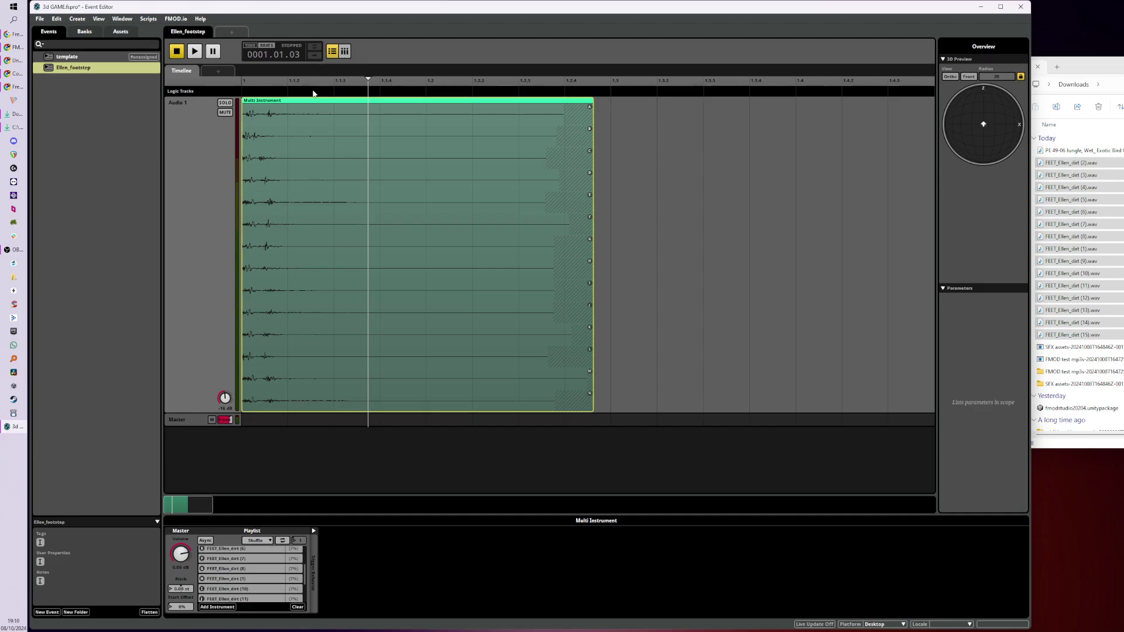
Play the Ellen_footstep event from the start of the timeline to audition the footsteps.
{"action": "left_click_drag", "start_coordinate": [249, 82], "coordinate": [220, 82]}
{"action": "left_click", "coordinate": [198, 55]}
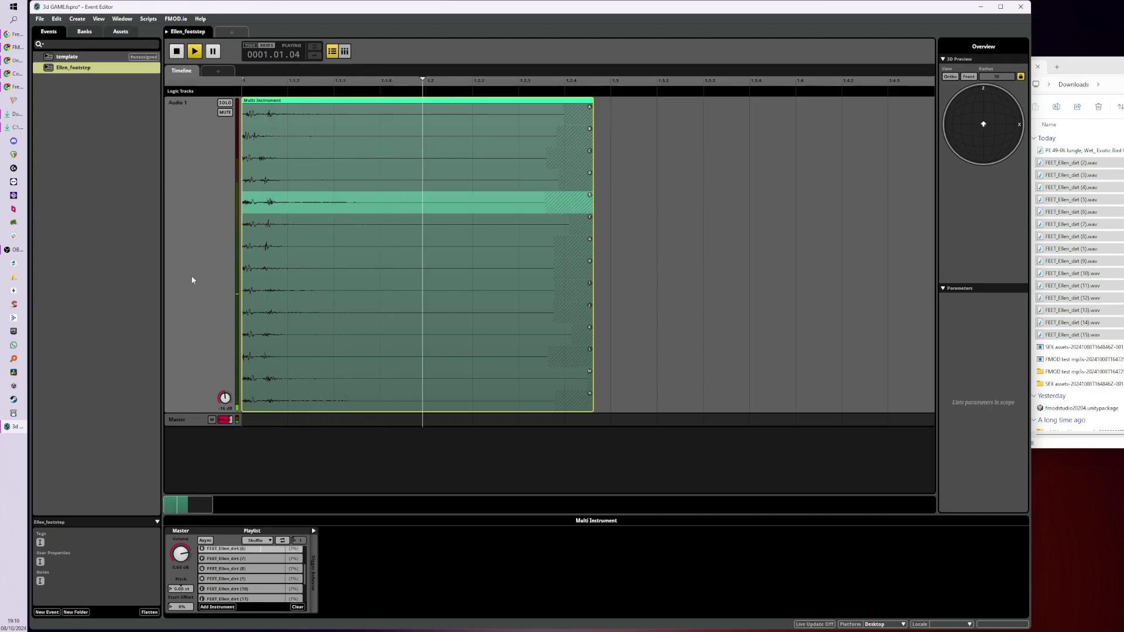
{"action": "left_click", "coordinate": [197, 53]}
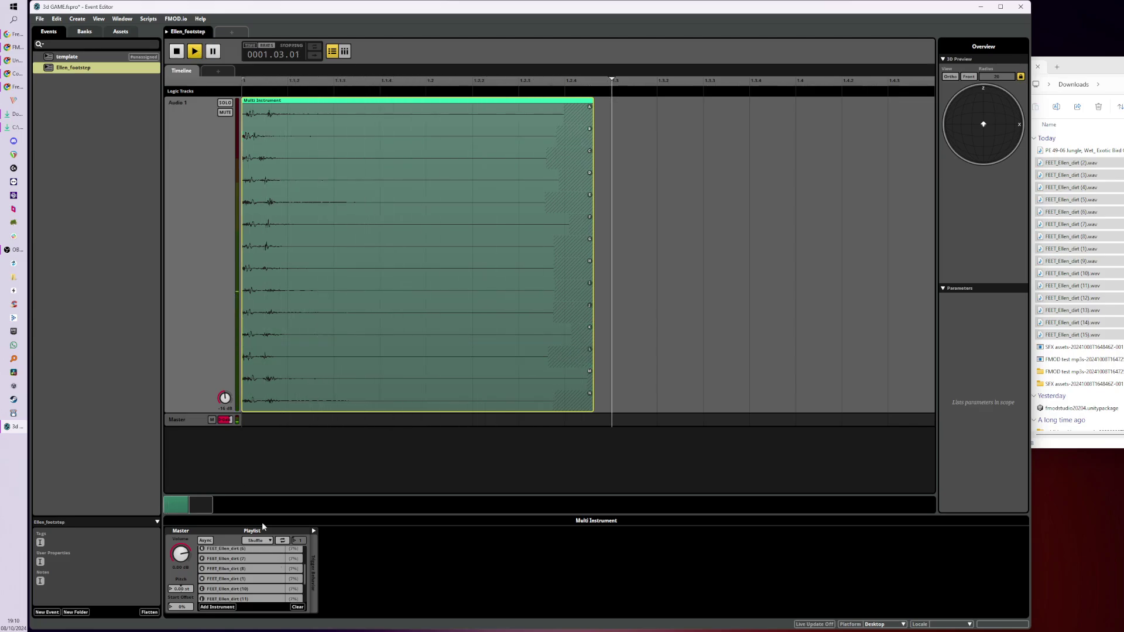
Set the multi instrument's playlist mode to Random and play the event about ten times in a row.
{"action": "left_click", "coordinate": [267, 542]}
{"action": "left_click", "coordinate": [268, 555]}
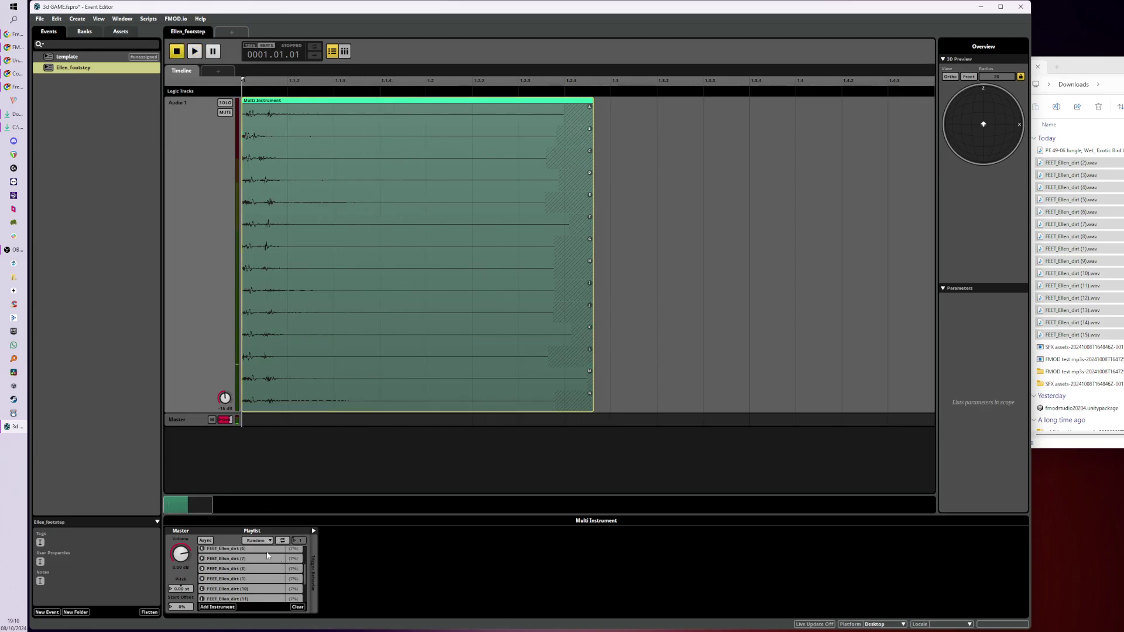
{"action": "left_click", "coordinate": [195, 52]}
{"action": "left_click", "coordinate": [195, 52]}
{"action": "left_click", "coordinate": [196, 52]}
{"action": "left_click", "coordinate": [196, 53]}
{"action": "left_click", "coordinate": [196, 52]}
{"action": "left_click", "coordinate": [196, 52]}
{"action": "left_click", "coordinate": [195, 53]}
{"action": "left_click", "coordinate": [196, 52]}
{"action": "left_click", "coordinate": [196, 52]}
{"action": "left_click", "coordinate": [196, 52]}
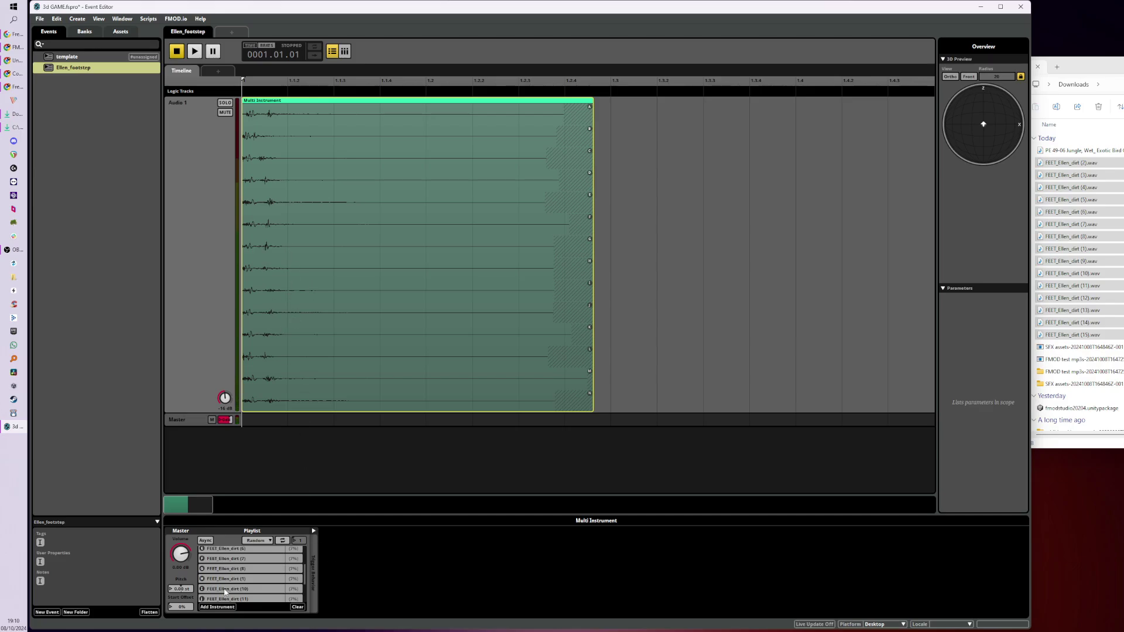
Raise the multi instrument's pitch and play the footsteps several times at the higher pitch.
{"action": "left_click_drag", "start_coordinate": [185, 589], "coordinate": [185, 577]}
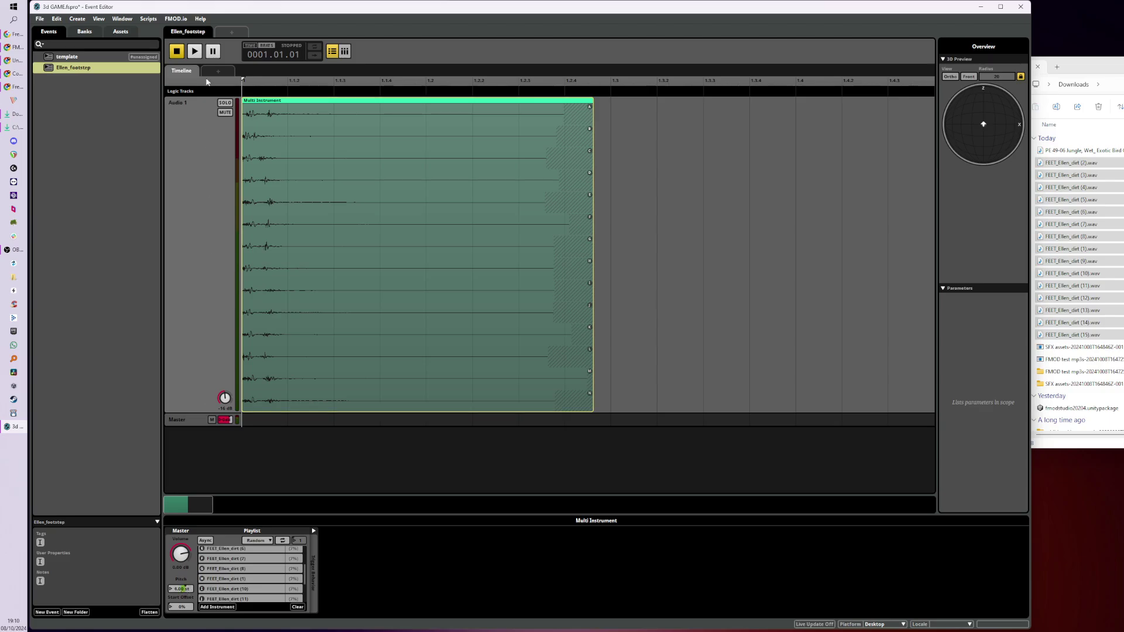
{"action": "left_click", "coordinate": [195, 52]}
{"action": "left_click", "coordinate": [195, 52]}
{"action": "left_click", "coordinate": [195, 53]}
{"action": "left_click", "coordinate": [196, 56]}
Lower the multi instrument's pitch and play the footsteps several times at the lower pitch.
{"action": "left_click_drag", "start_coordinate": [183, 590], "coordinate": [183, 609]}
{"action": "left_click", "coordinate": [193, 52]}
{"action": "left_click", "coordinate": [193, 52]}
{"action": "left_click", "coordinate": [193, 53]}
{"action": "left_click", "coordinate": [194, 53]}
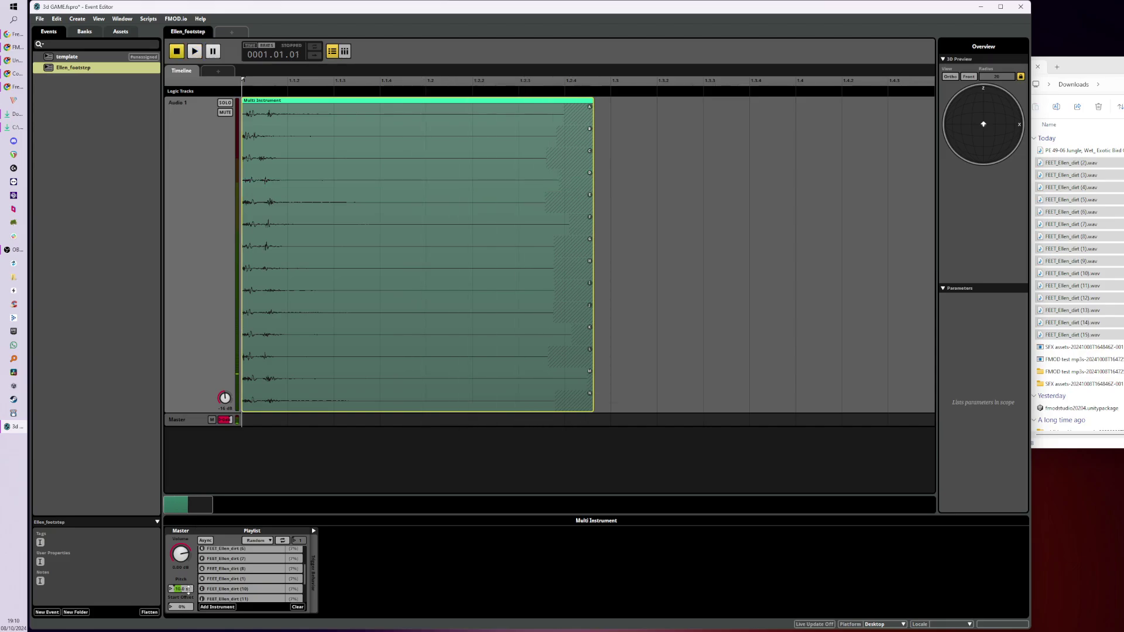
Reset the multi instrument's pitch to 0.00 st and view the modulation types offered for it.
{"action": "double_click", "coordinate": [188, 590]}
{"action": "right_click", "coordinate": [188, 593]}
{"action": "mouse_move", "coordinate": [221, 606]}
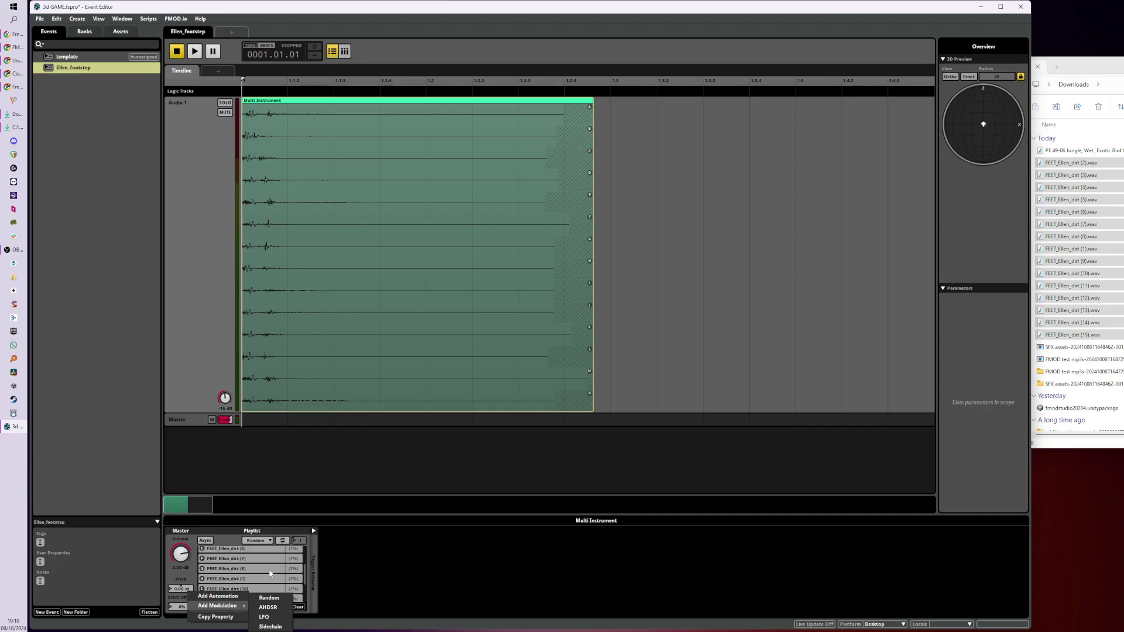
{"action": "left_click", "coordinate": [270, 572]}
Delete every playlist sound from FEET_Ellen_dirt (3) through (15), keeping only FEET_Ellen_dirt (2) in the multi instrument.
{"action": "scroll", "coordinate": [270, 573], "scroll_direction": "up", "scroll_amount": 2}
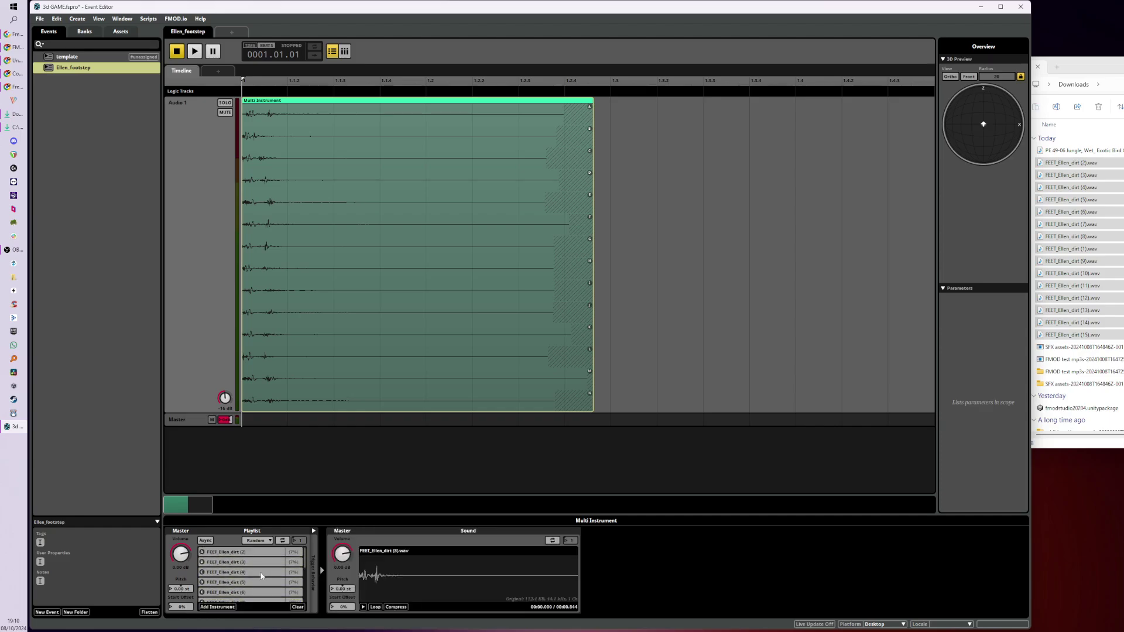
{"action": "left_click", "coordinate": [265, 562]}
{"action": "scroll", "coordinate": [263, 597], "scroll_direction": "down", "scroll_amount": 3}
{"action": "scroll", "coordinate": [263, 597], "scroll_direction": "down", "scroll_amount": 2}
{"action": "left_click", "coordinate": [270, 599], "text": "shift"}
{"action": "scroll", "coordinate": [274, 600], "scroll_direction": "up", "scroll_amount": 3}
{"action": "scroll", "coordinate": [268, 565], "scroll_direction": "up", "scroll_amount": 2}
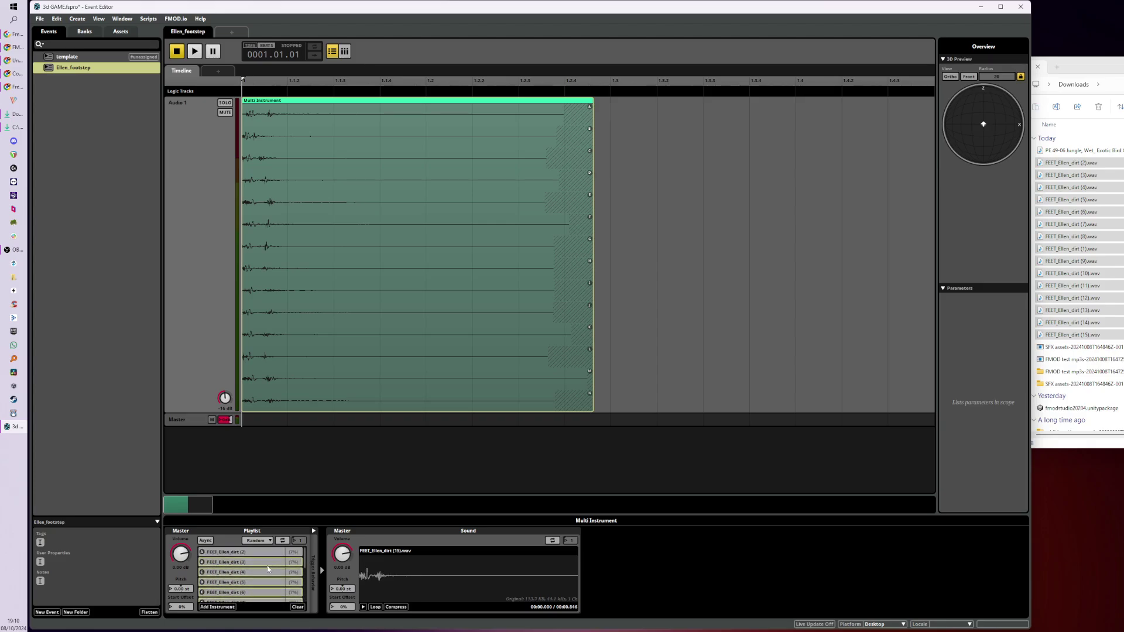
{"action": "right_click", "coordinate": [267, 565]}
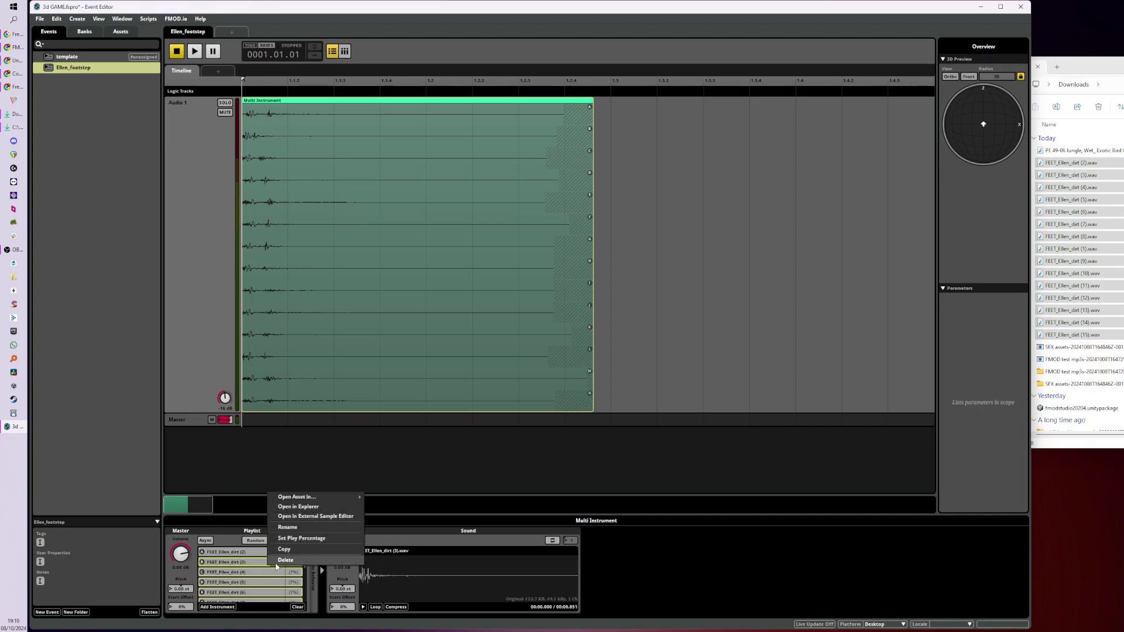
{"action": "left_click", "coordinate": [272, 560]}
{"action": "left_click", "coordinate": [269, 553]}
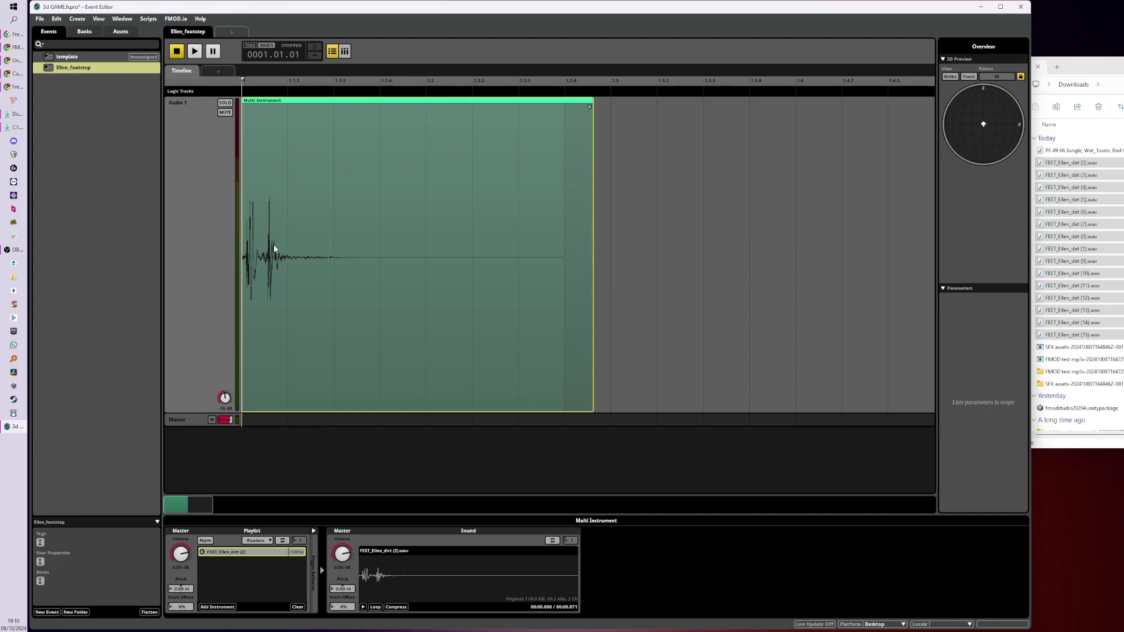
Delete the multi instrument from Audio 1, as well as a second one made from the same FEET_Ellen_dirt files.
{"action": "key", "text": "Delete"}
{"action": "left_click_drag", "start_coordinate": [1083, 166], "coordinate": [296, 255]}
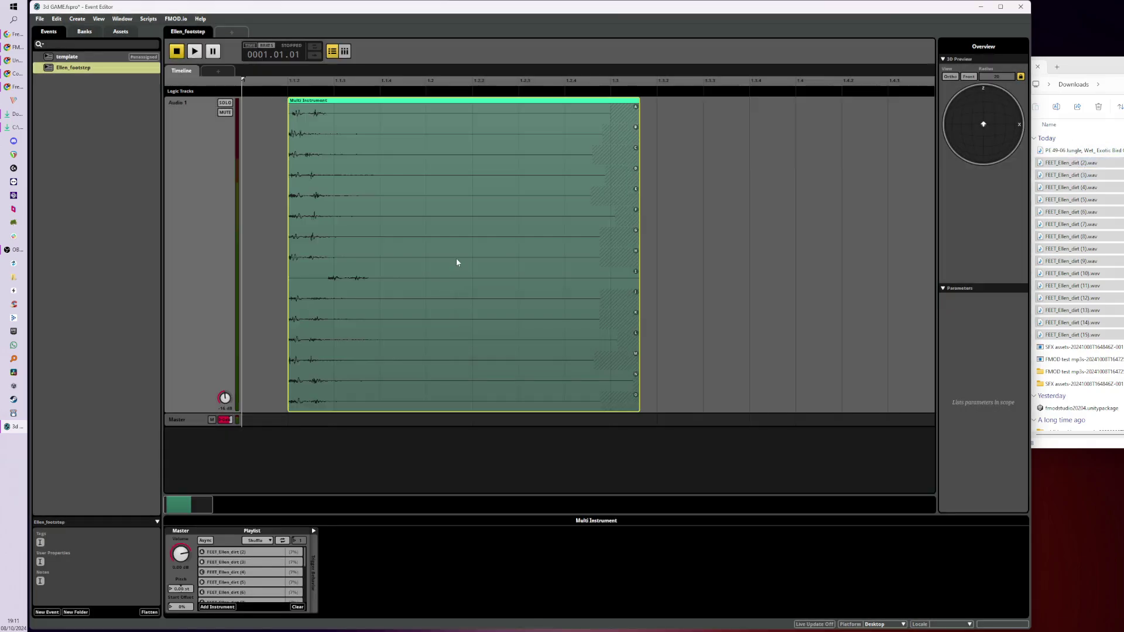
{"action": "key", "text": "Delete"}
Place FEET_Ellen_dirt (2).wav at the start of Audio 1 as a single instrument and play it.
{"action": "left_click", "coordinate": [1056, 164]}
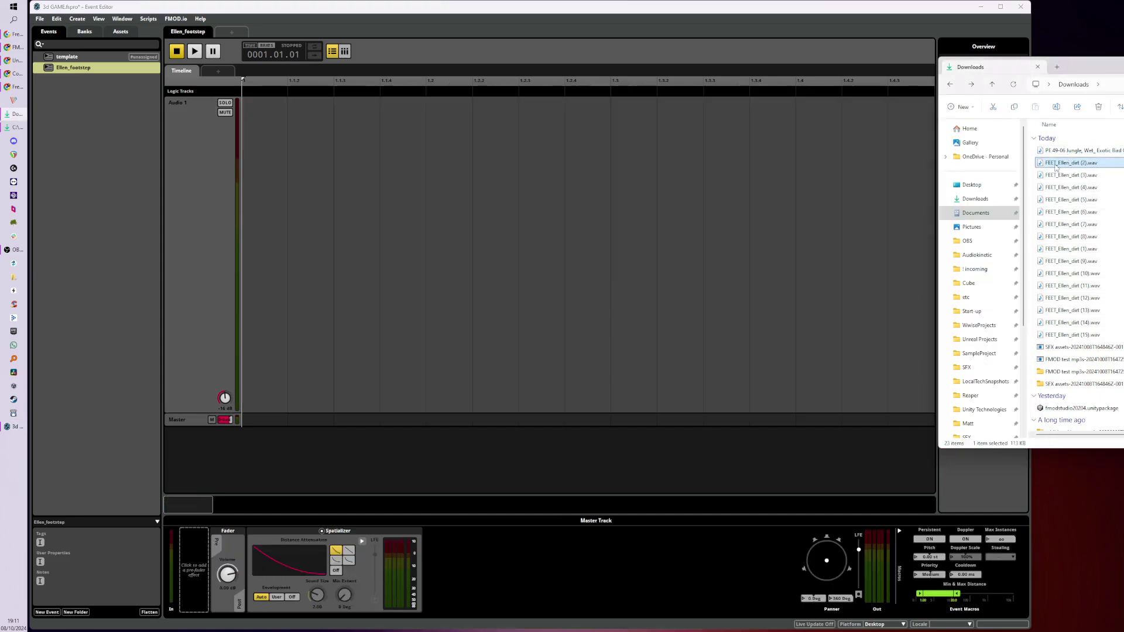
{"action": "left_click_drag", "start_coordinate": [1056, 166], "coordinate": [417, 255]}
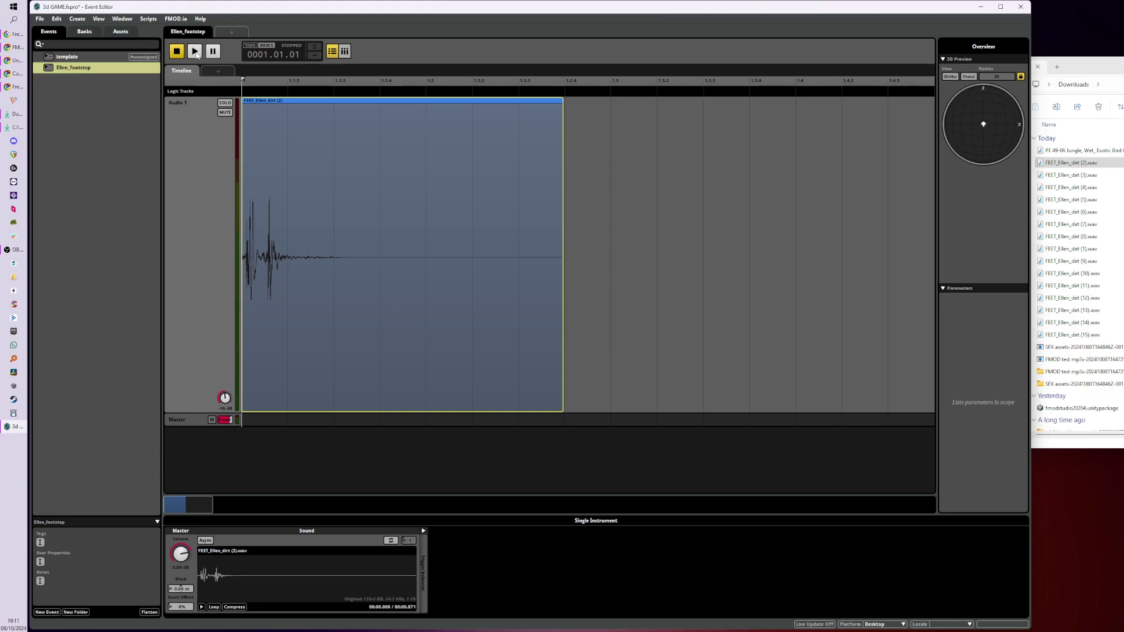
{"action": "left_click", "coordinate": [195, 51]}
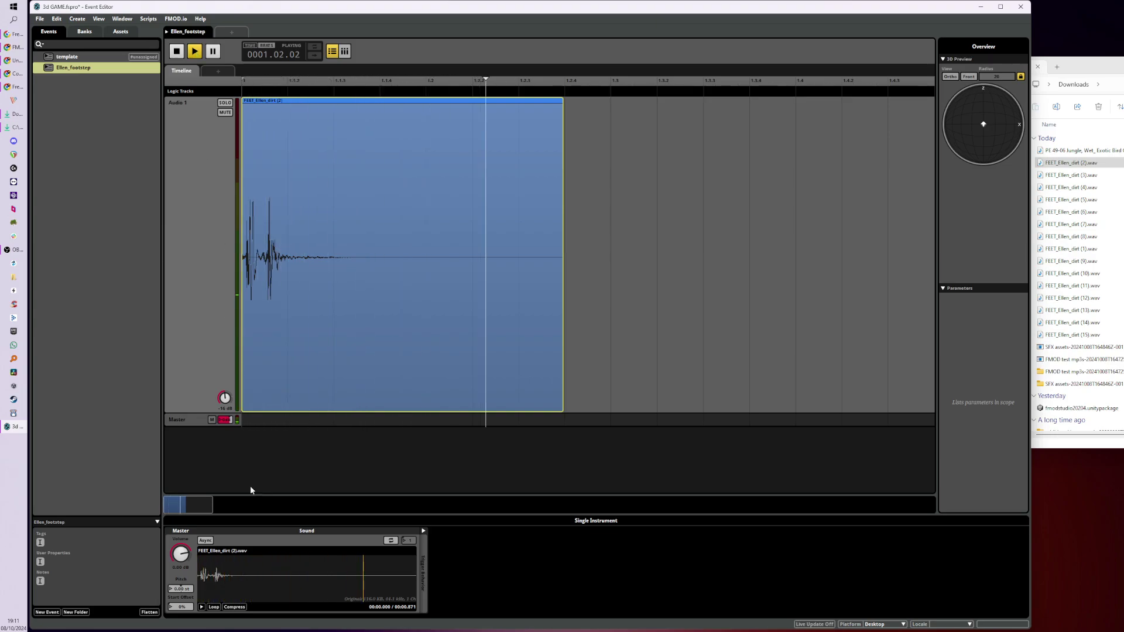
{"action": "key", "text": "space"}
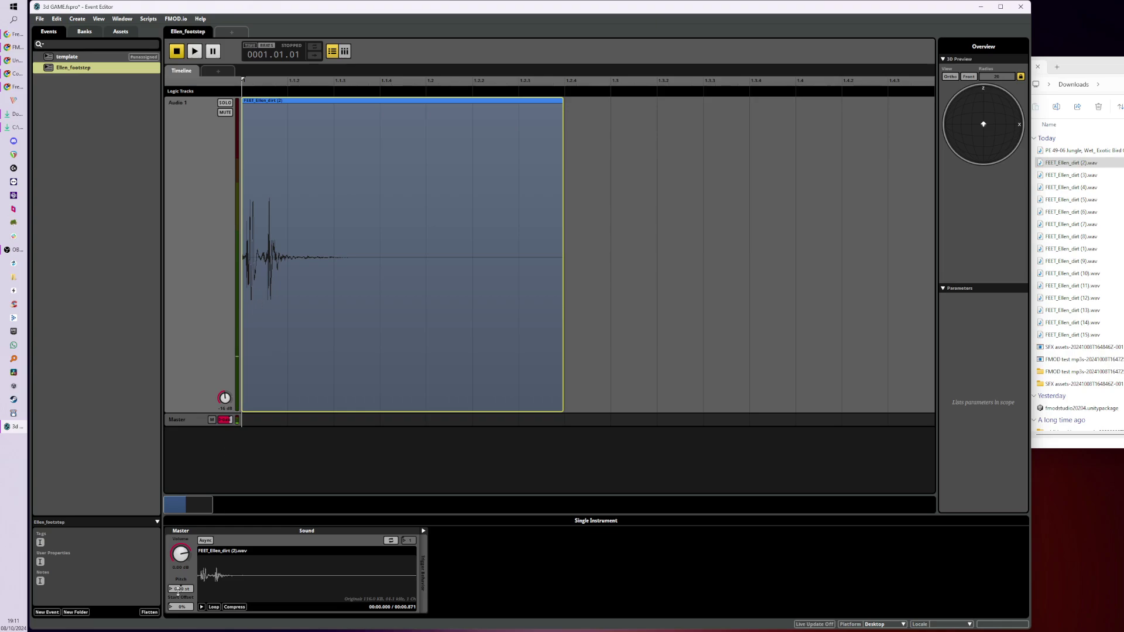
Add Random modulation to the single instrument's pitch and play the event.
{"action": "right_click", "coordinate": [178, 590]}
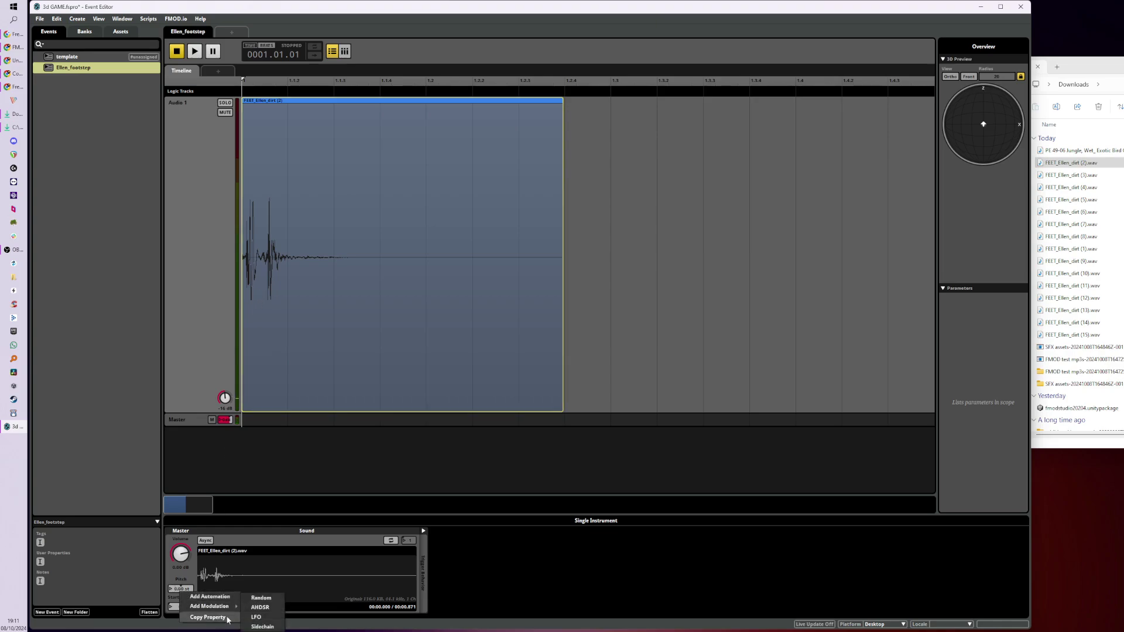
{"action": "left_click", "coordinate": [273, 601]}
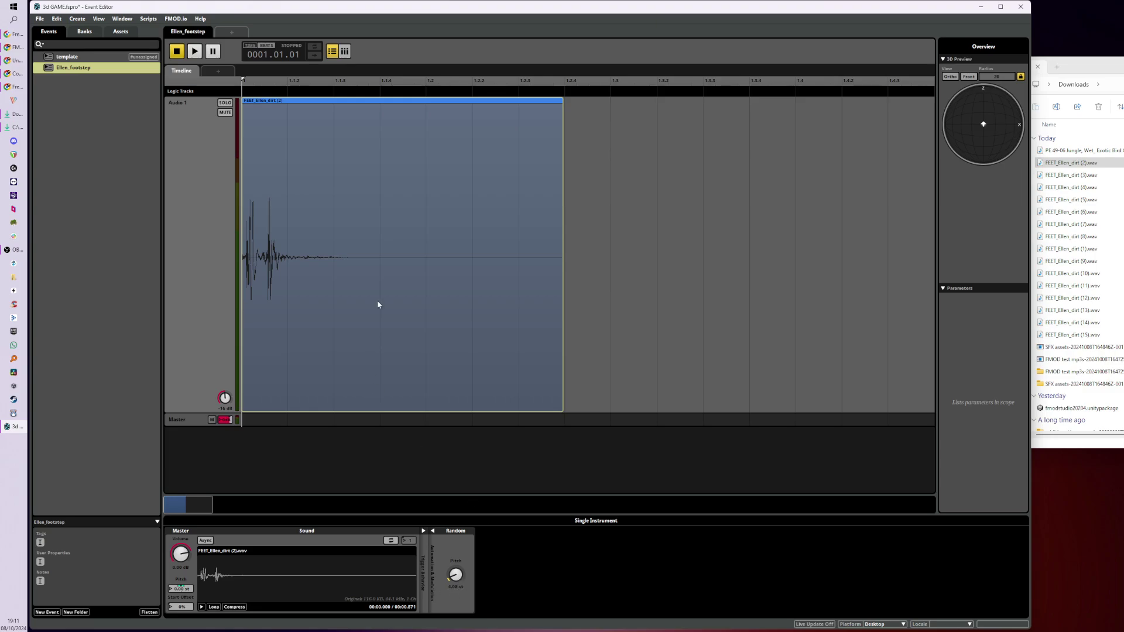
{"action": "left_click", "coordinate": [199, 55]}
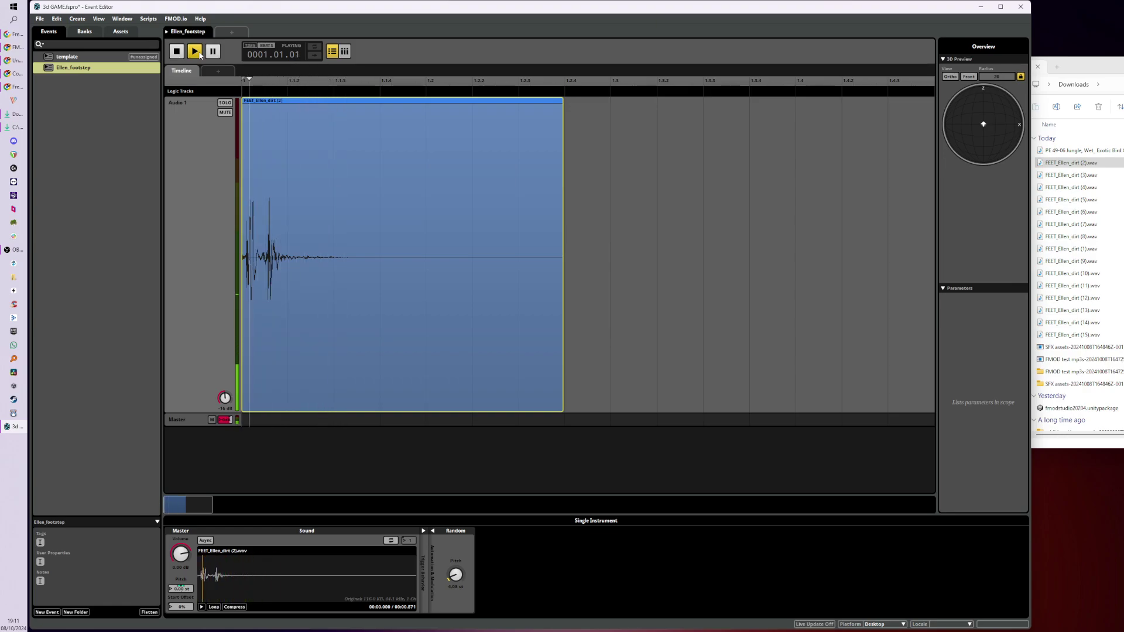
{"action": "key", "text": "space"}
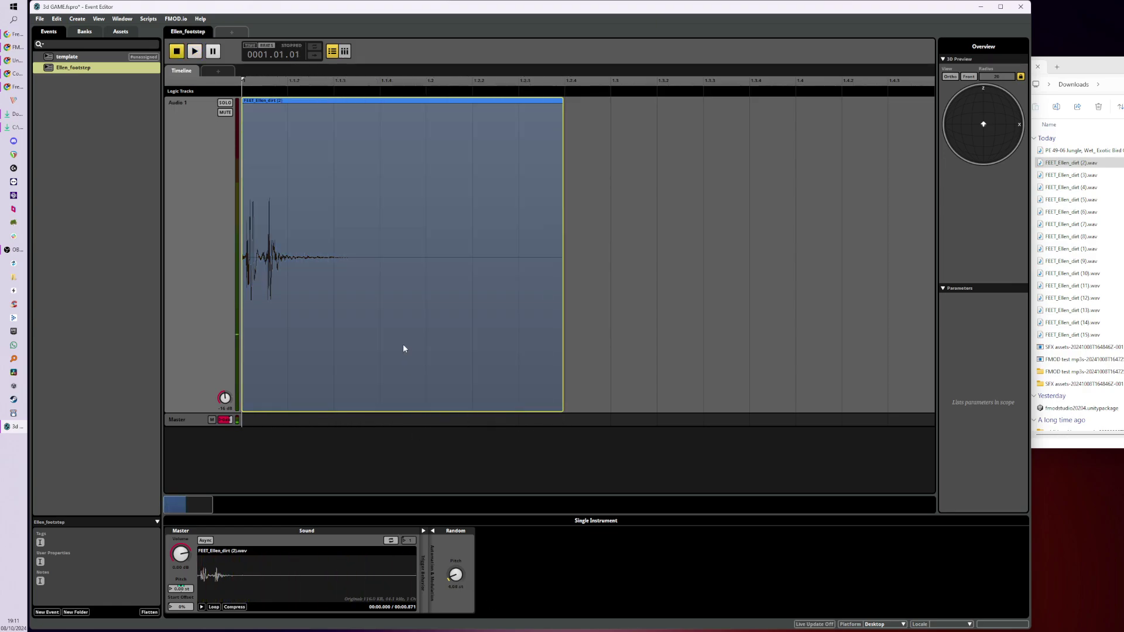
Replace the single instrument on Audio 1 with a multi instrument made from FEET_Ellen_dirt (1) through (15), placed at the timeline's start.
{"action": "key", "text": "Delete"}
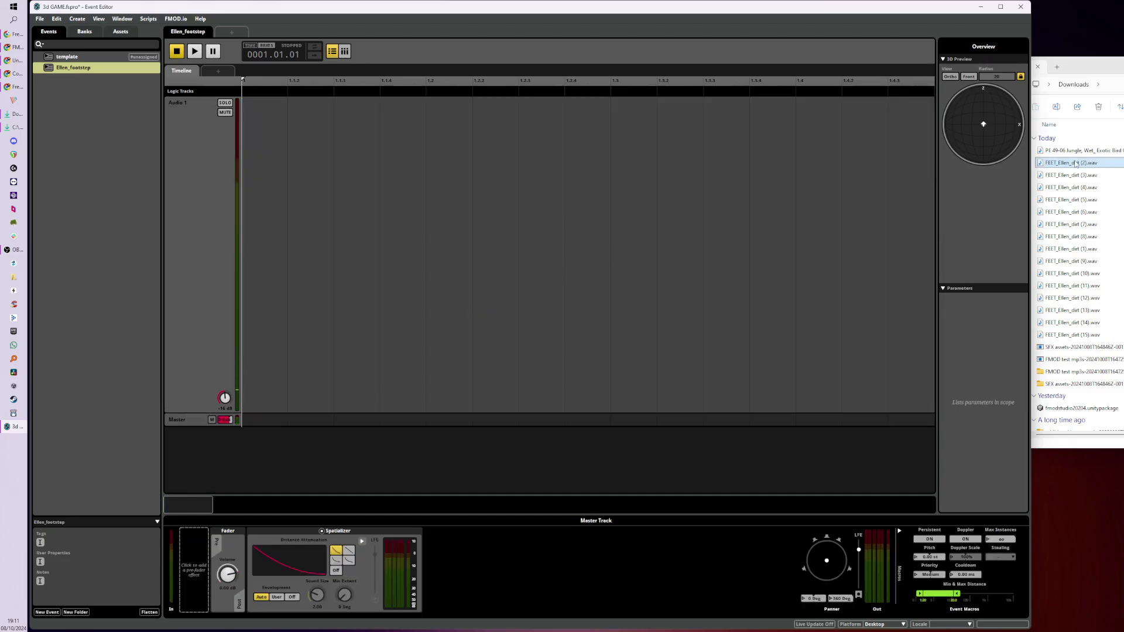
{"action": "left_click", "coordinate": [1067, 165]}
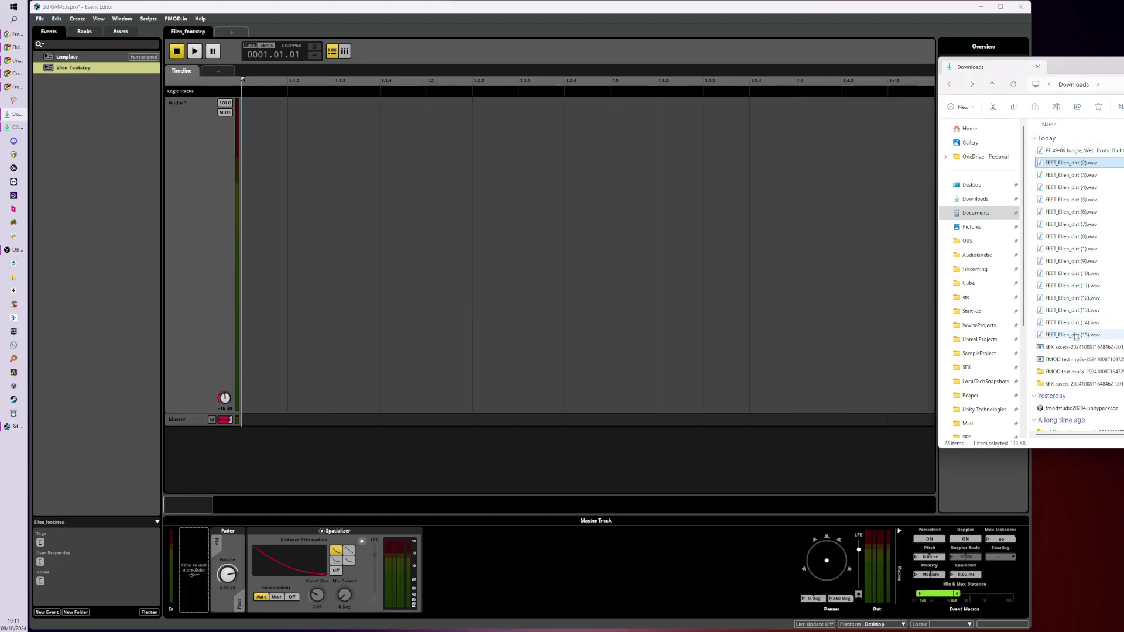
{"action": "left_click", "coordinate": [1077, 335], "text": "shift"}
{"action": "left_click_drag", "start_coordinate": [1077, 167], "coordinate": [291, 223]}
{"action": "left_click_drag", "start_coordinate": [404, 282], "coordinate": [335, 263]}
{"action": "scroll", "coordinate": [258, 597], "scroll_direction": "down", "scroll_amount": 3}
Delete FEET_Ellen_dirt (9) from the multi instrument's playlist.
{"action": "left_click", "coordinate": [261, 591]}
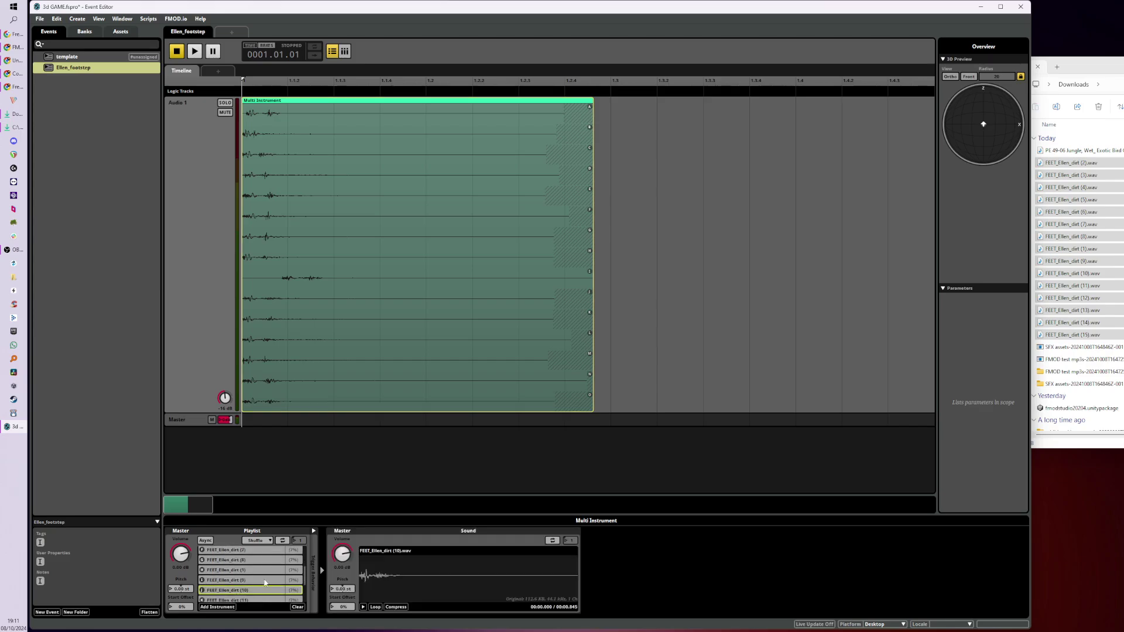
{"action": "right_click", "coordinate": [271, 585]}
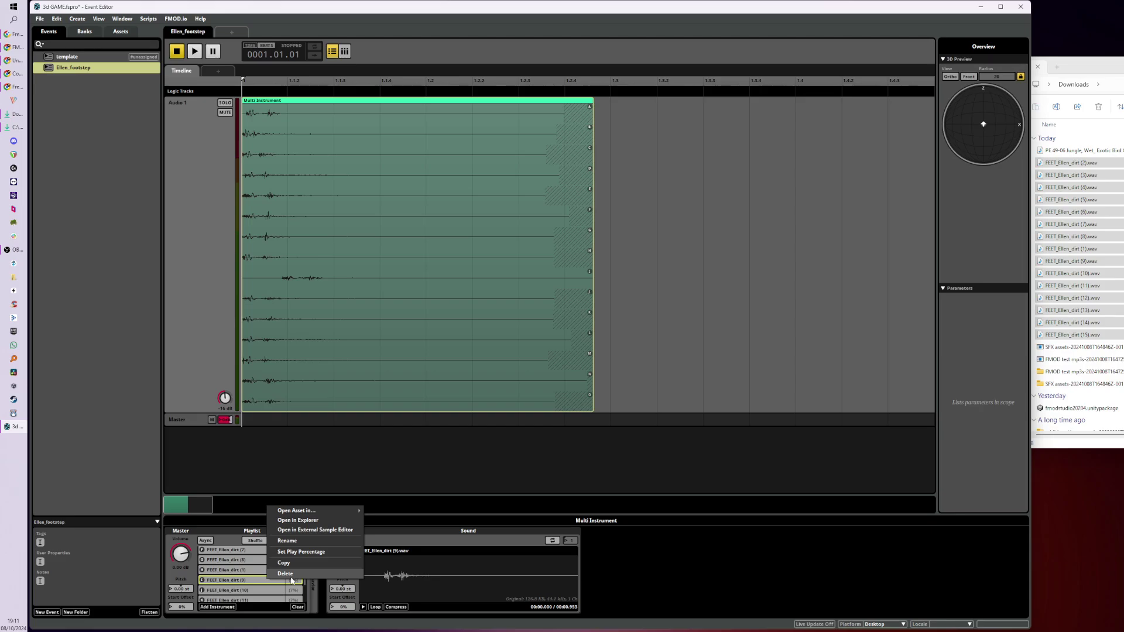
{"action": "left_click", "coordinate": [292, 580]}
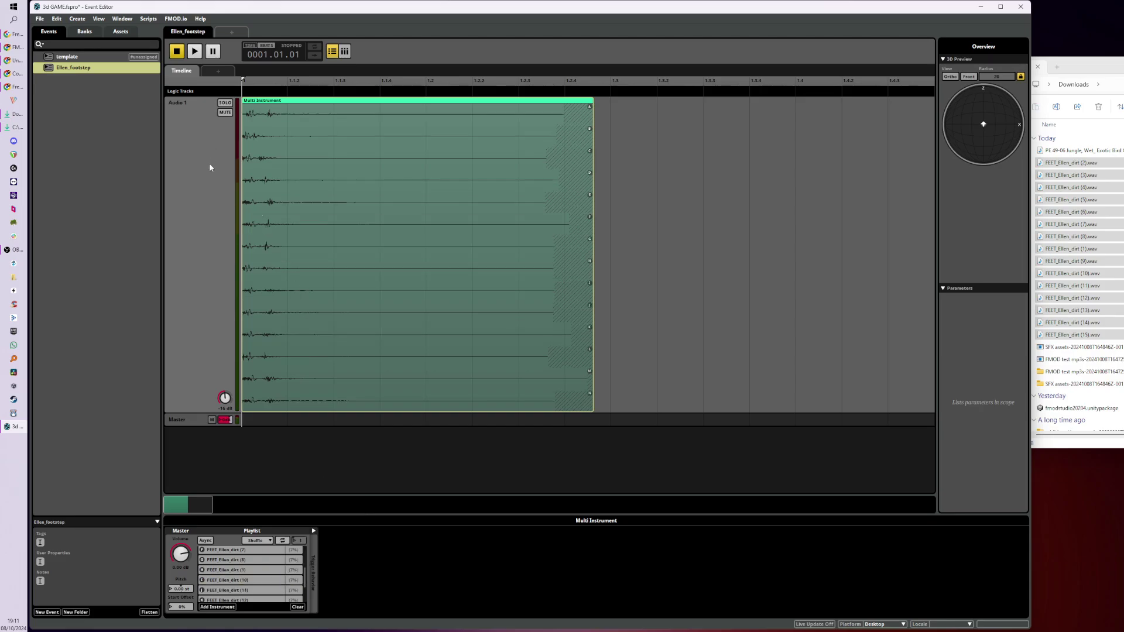
{"action": "left_click", "coordinate": [81, 102]}
{"action": "right_click", "coordinate": [76, 133]}
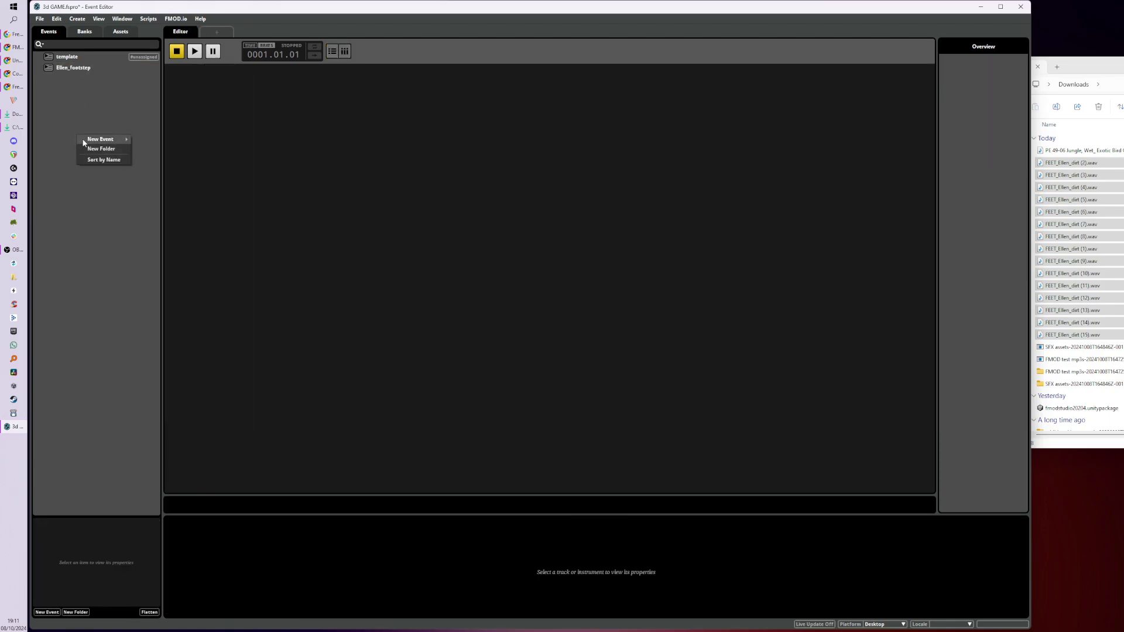
{"action": "left_click", "coordinate": [123, 115]}
{"action": "left_click", "coordinate": [78, 69]}
{"action": "left_click", "coordinate": [82, 114]}
{"action": "left_click", "coordinate": [77, 69]}
{"action": "left_click", "coordinate": [86, 111]}
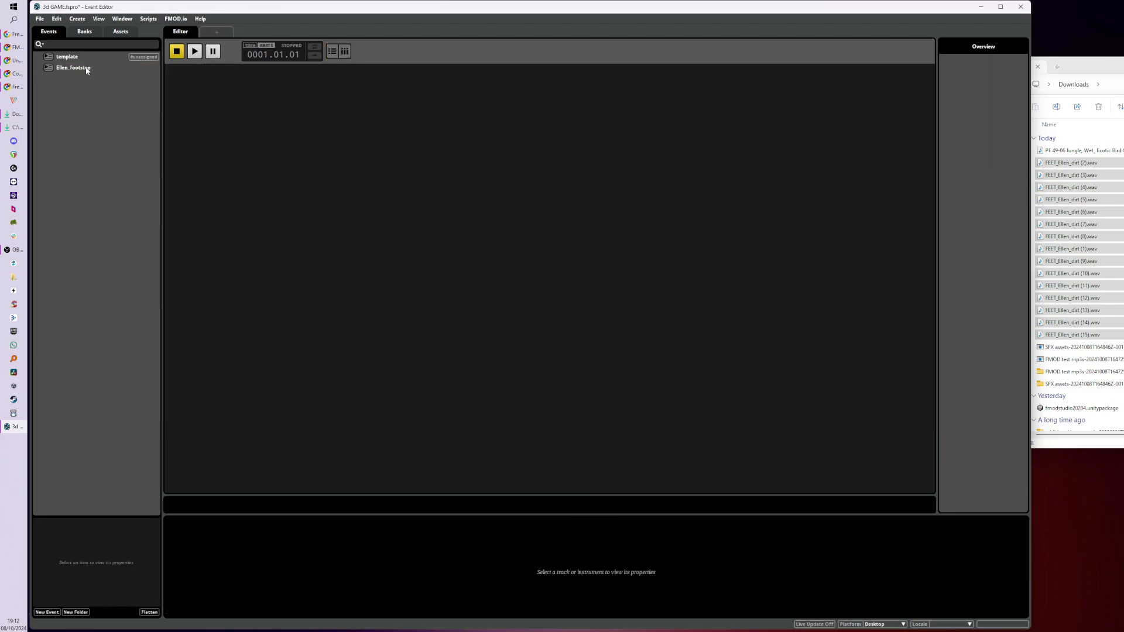
Create a new folder named Character in the events list.
{"action": "right_click", "coordinate": [95, 134]}
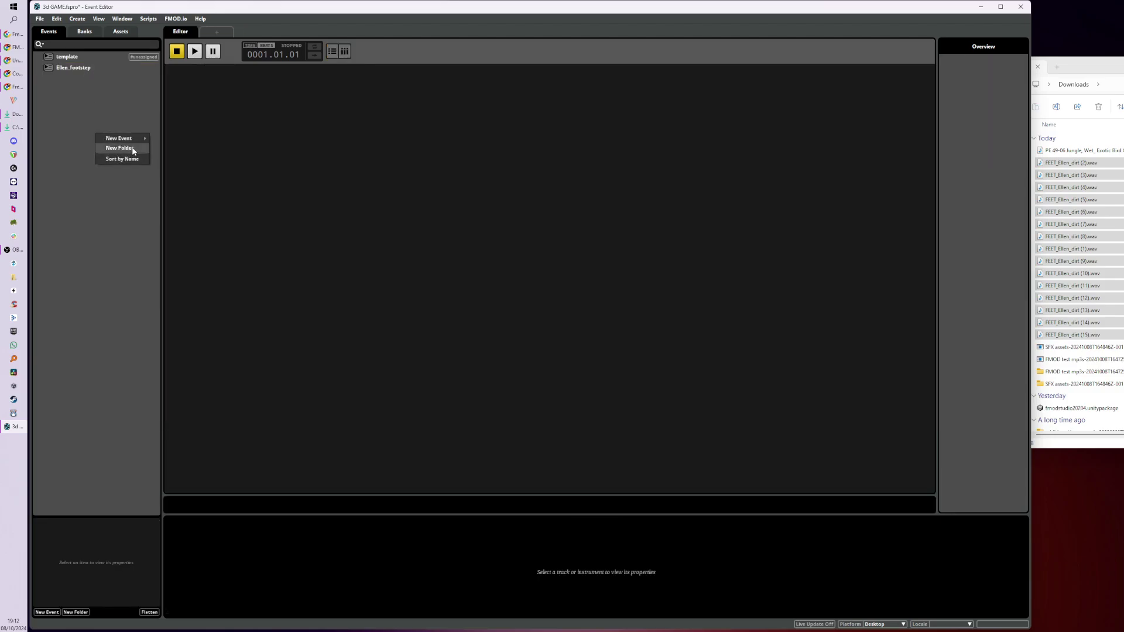
{"action": "left_click", "coordinate": [120, 148]}
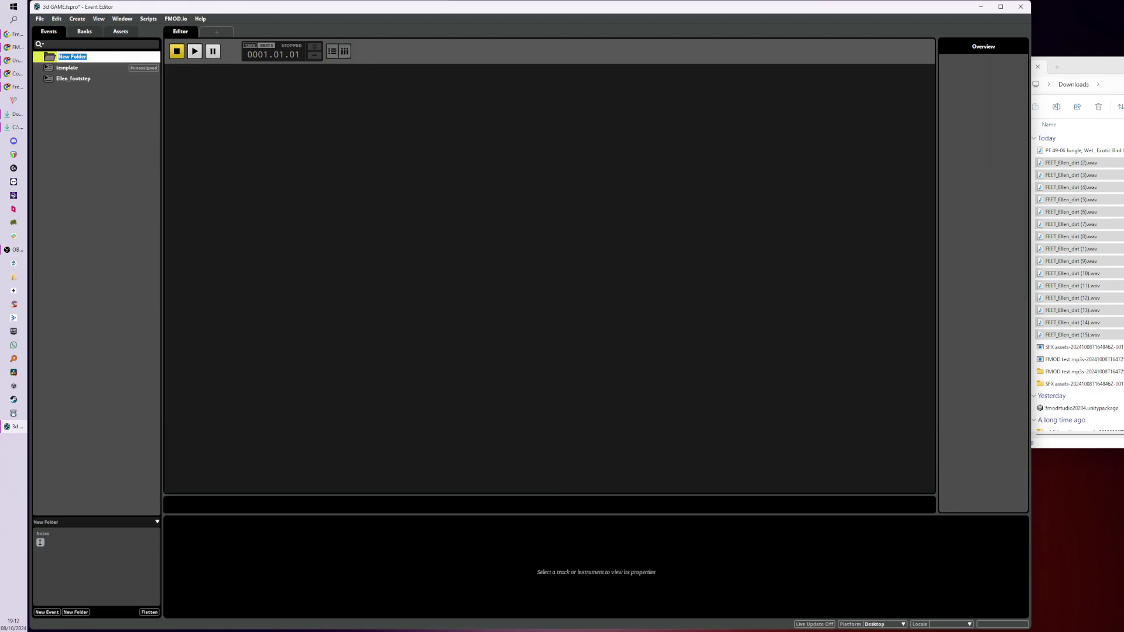
{"action": "left_click", "coordinate": [91, 61]}
{"action": "type", "text": "Character"}
{"action": "key", "text": "Return"}
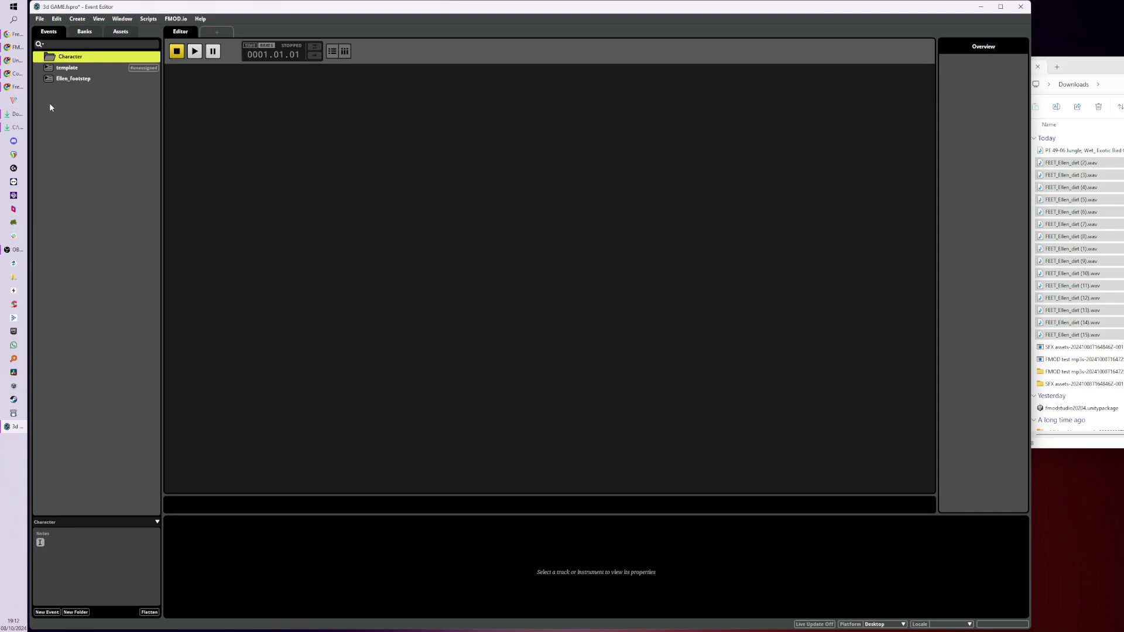
Create two more event folders, one named UI and one named AMB.
{"action": "right_click", "coordinate": [68, 129]}
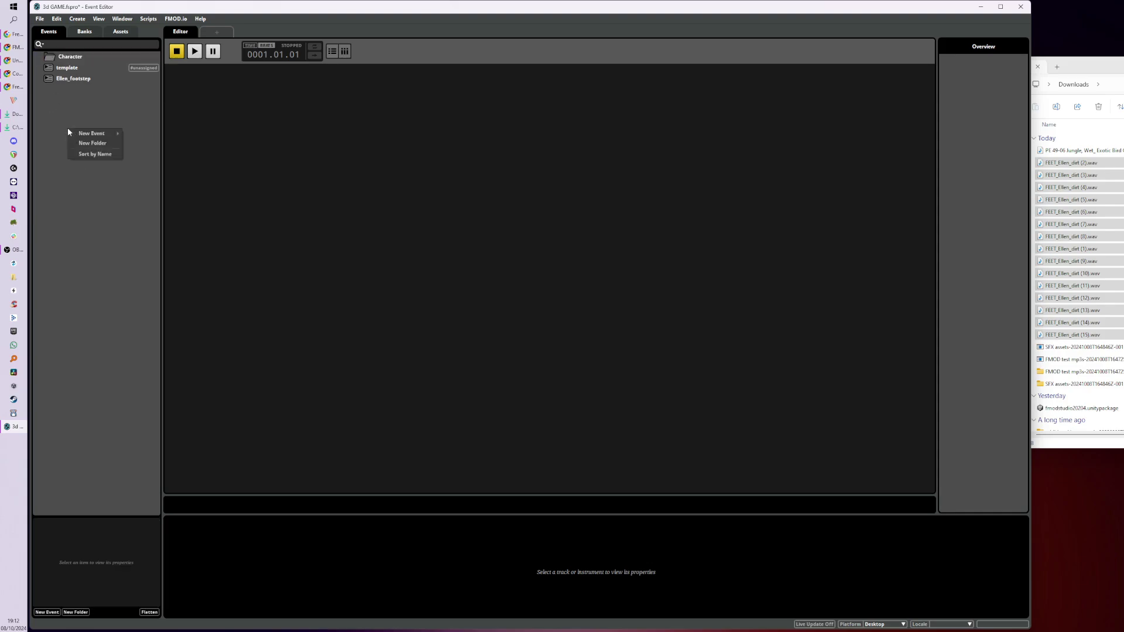
{"action": "left_click", "coordinate": [110, 144]}
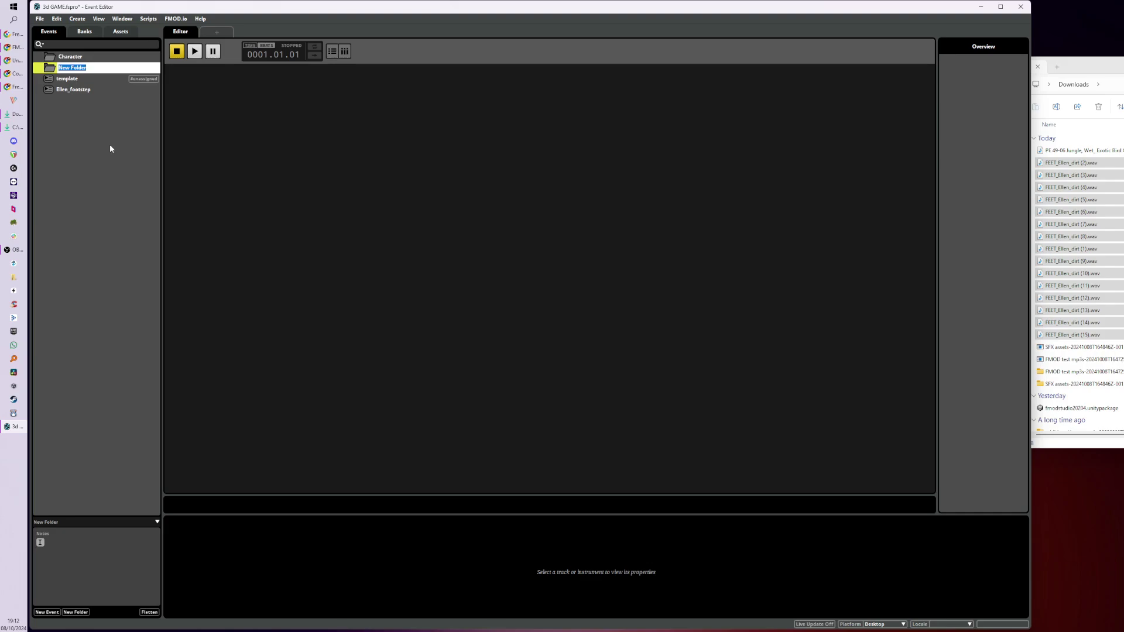
{"action": "type", "text": "UI"}
{"action": "key", "text": "Return"}
{"action": "right_click", "coordinate": [110, 149]}
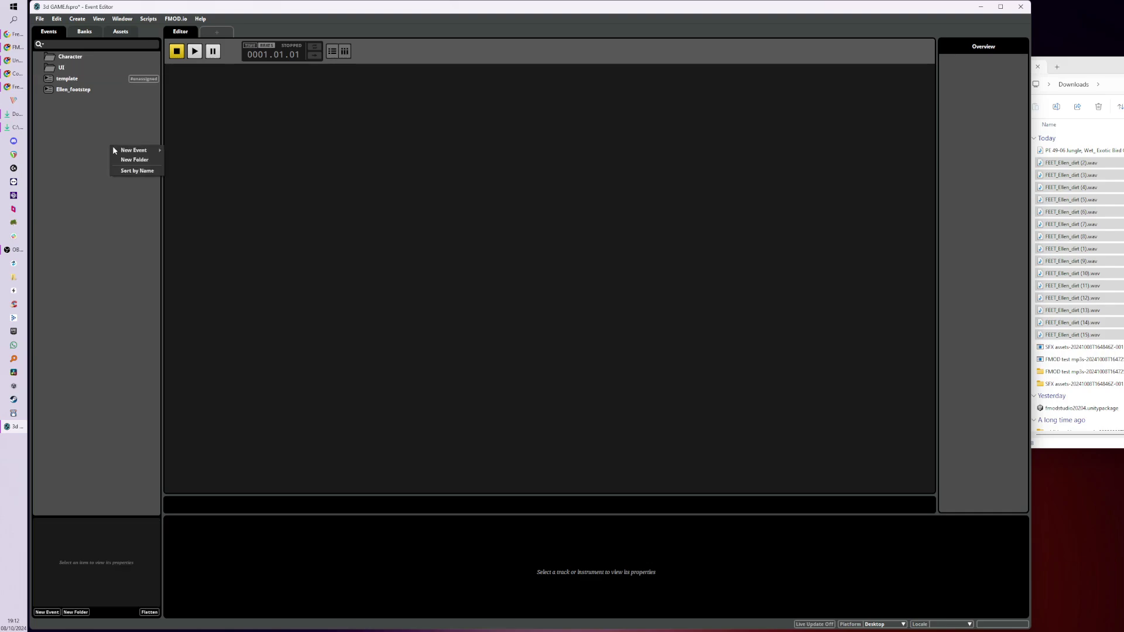
{"action": "left_click", "coordinate": [127, 161]}
{"action": "type", "text": "AMB"}
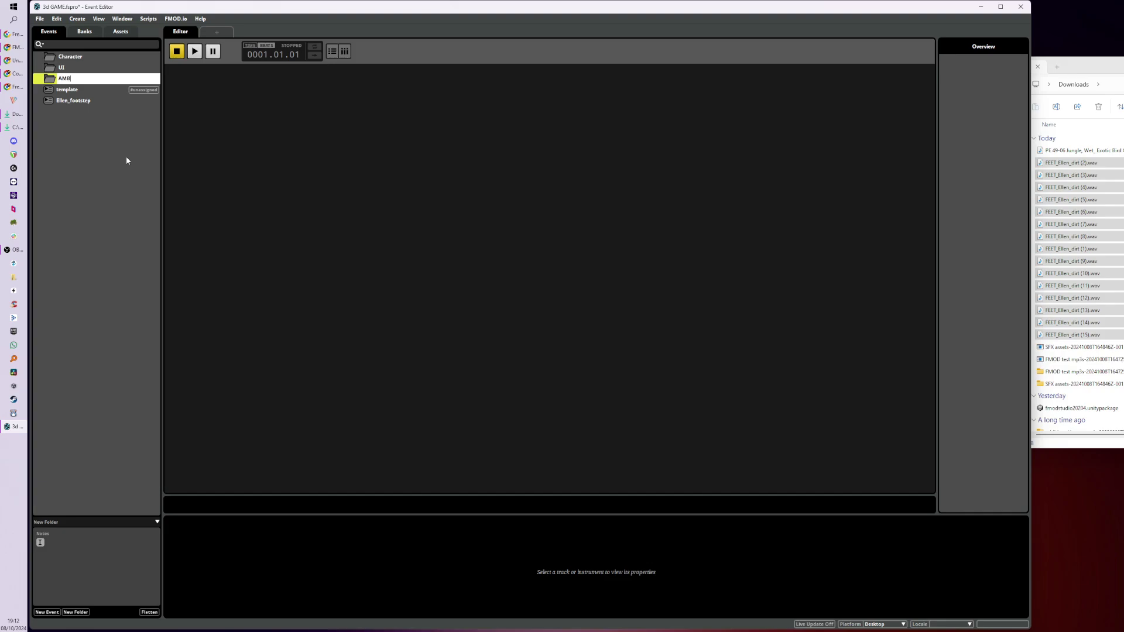
{"action": "key", "text": "Return"}
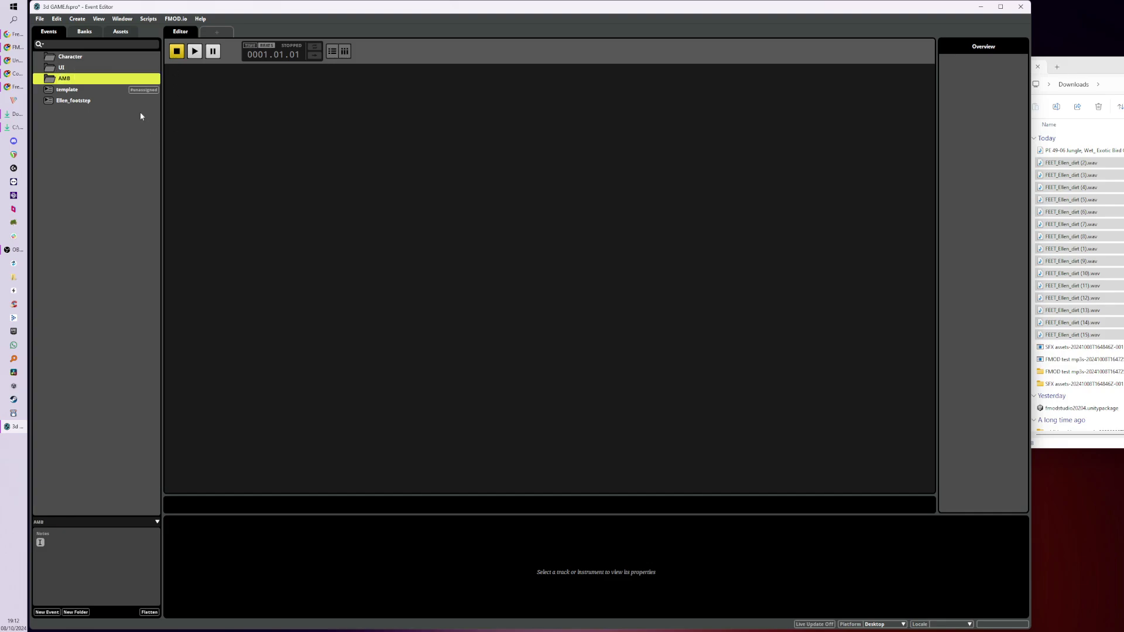
Duplicate the template event and rename the copy Dropship.
{"action": "left_click", "coordinate": [66, 91]}
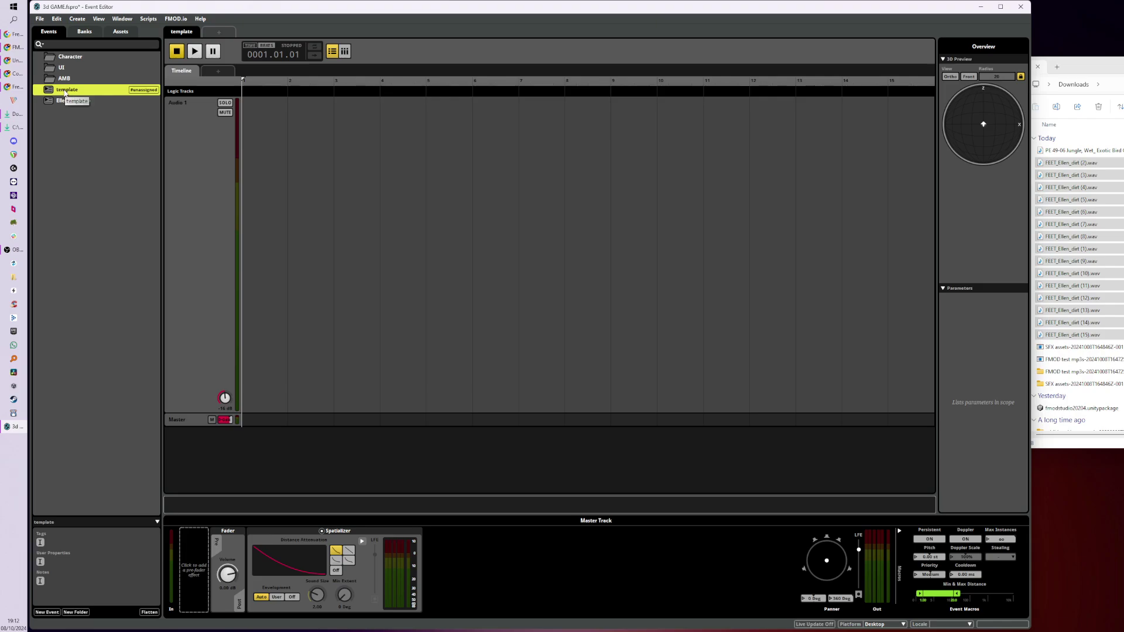
{"action": "key", "text": "ctrl+d"}
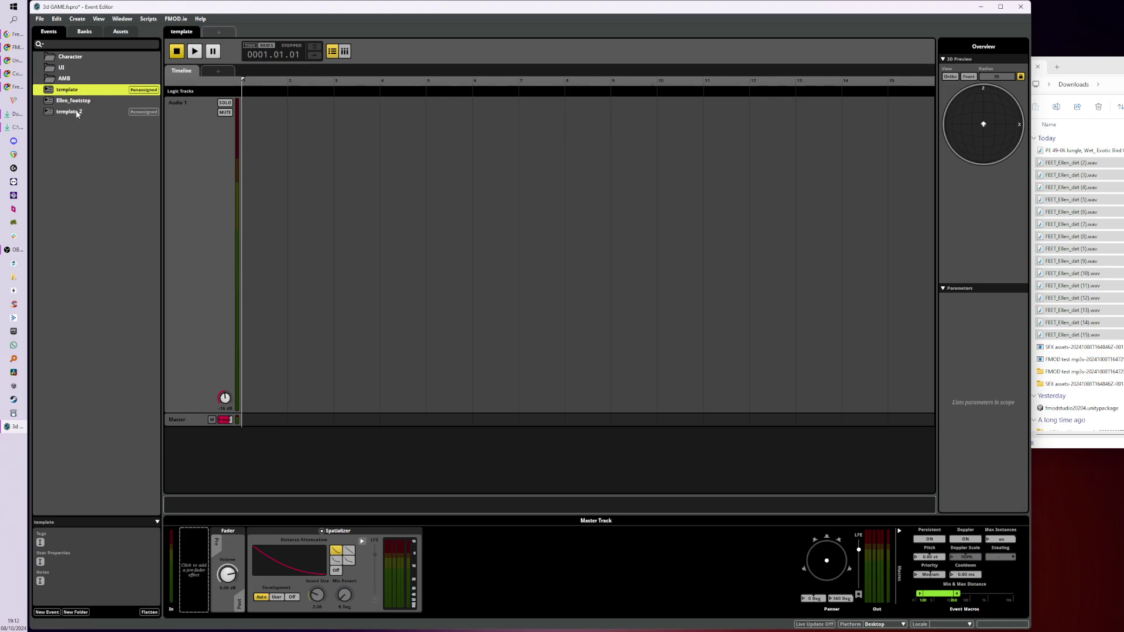
{"action": "double_click", "coordinate": [82, 114]}
{"action": "type", "text": "Dropship"}
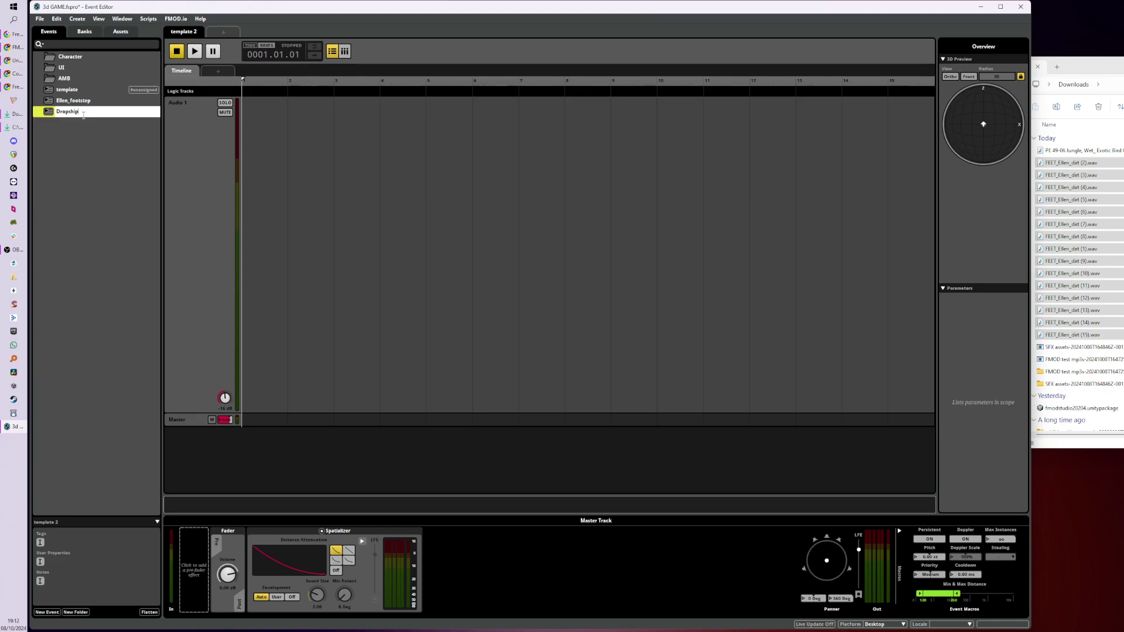
{"action": "key", "text": "Return"}
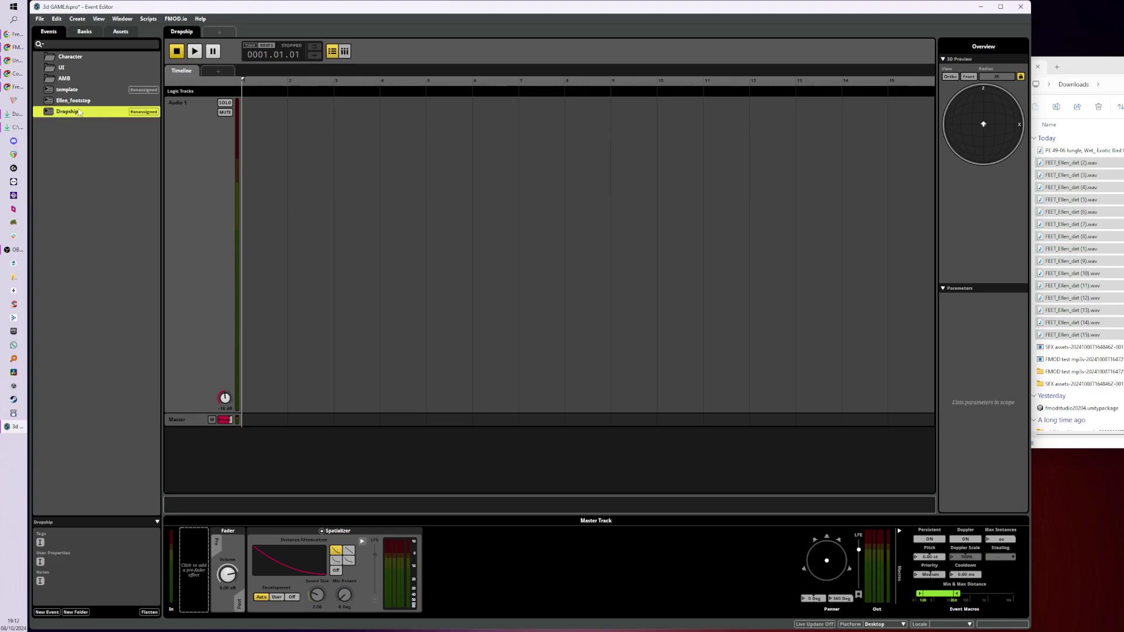
Move the Dropship event into the AMB folder and the Ellen_footstep event into the Character folder.
{"action": "left_click_drag", "start_coordinate": [69, 117], "coordinate": [69, 57]}
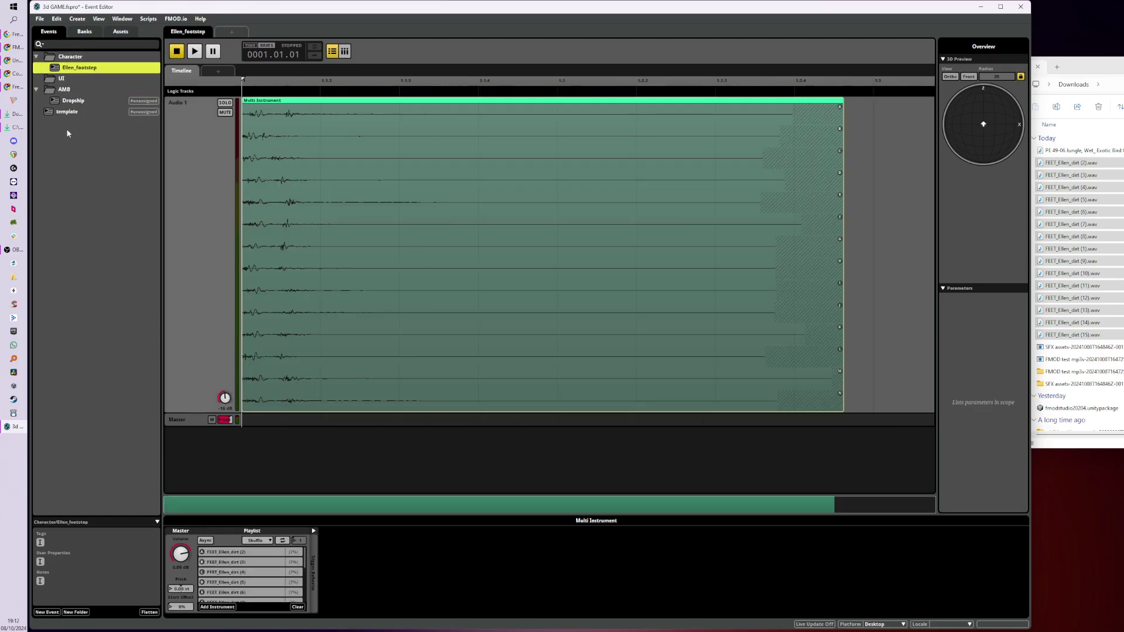
{"action": "left_click", "coordinate": [73, 149]}
Create an event folder named Test and move the template event into it.
{"action": "right_click", "coordinate": [72, 149]}
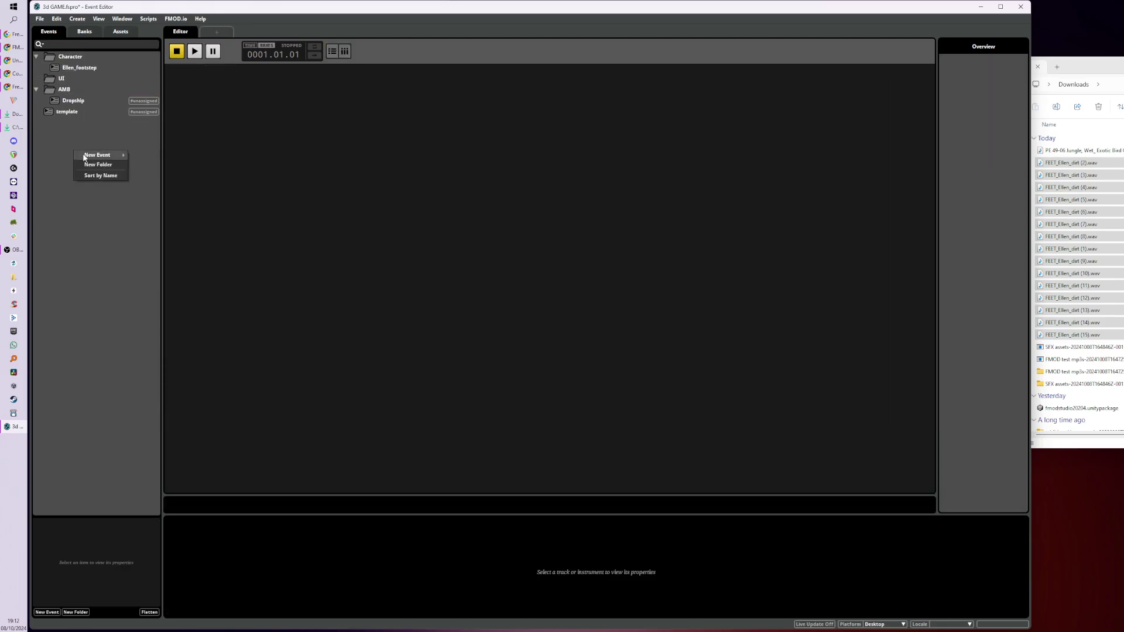
{"action": "left_click", "coordinate": [97, 165]}
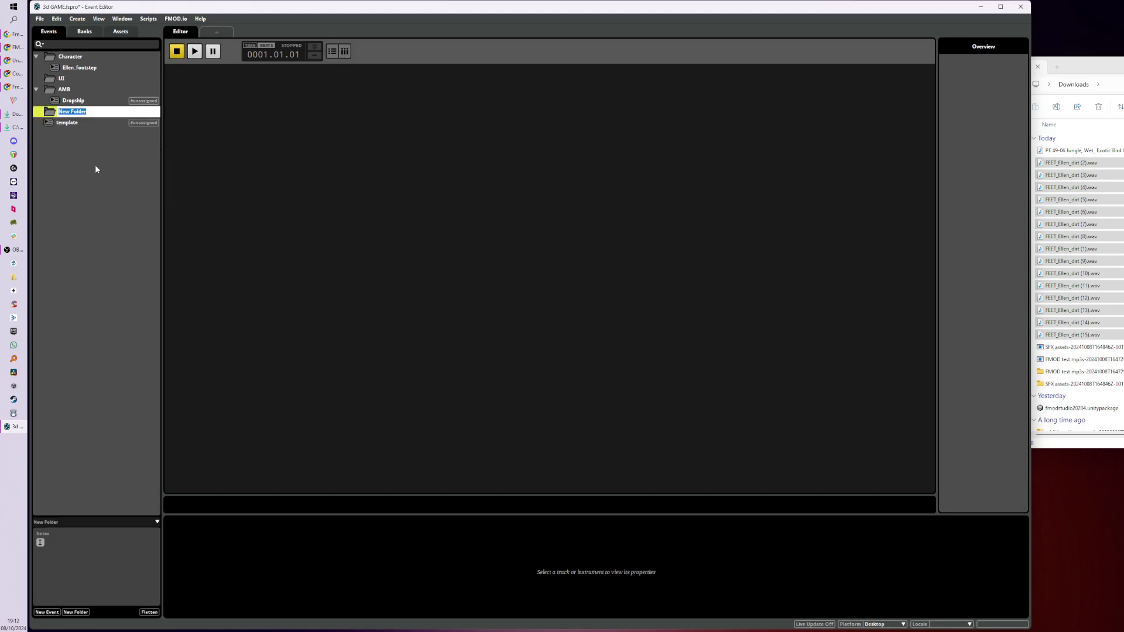
{"action": "type", "text": "Tewst"}
{"action": "key", "text": "BackSpace"}
{"action": "key", "text": "BackSpace"}
{"action": "type", "text": "st"}
{"action": "key", "text": "Return"}
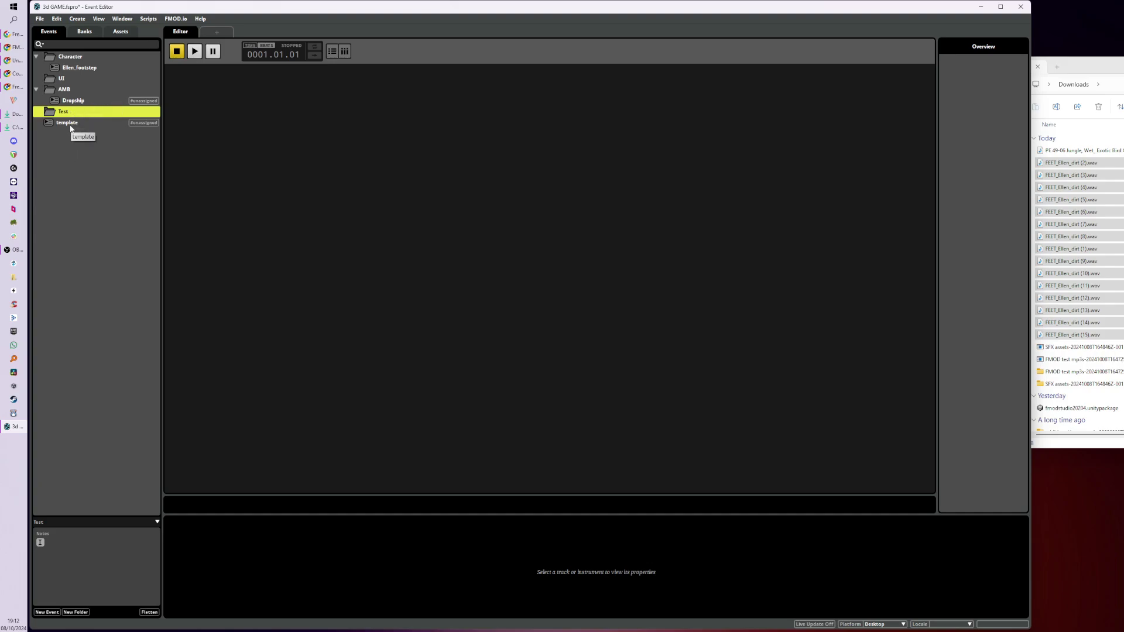
{"action": "left_click_drag", "start_coordinate": [69, 124], "coordinate": [70, 116]}
{"action": "left_click", "coordinate": [98, 170]}
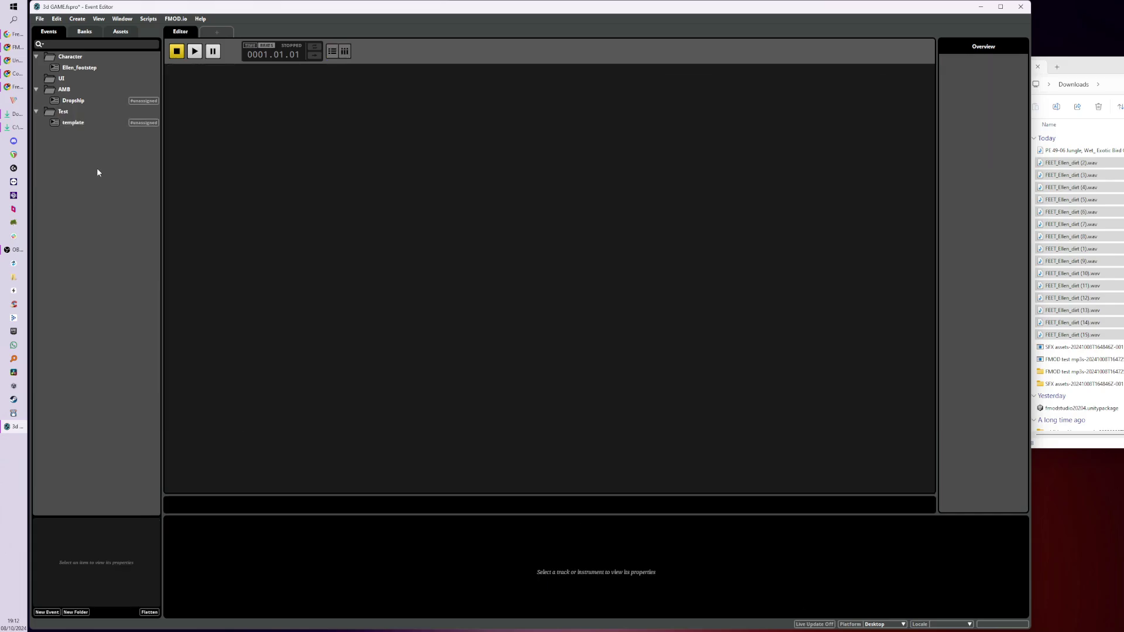
{"action": "left_click", "coordinate": [36, 111]}
{"action": "left_click", "coordinate": [36, 89]}
{"action": "left_click", "coordinate": [36, 57]}
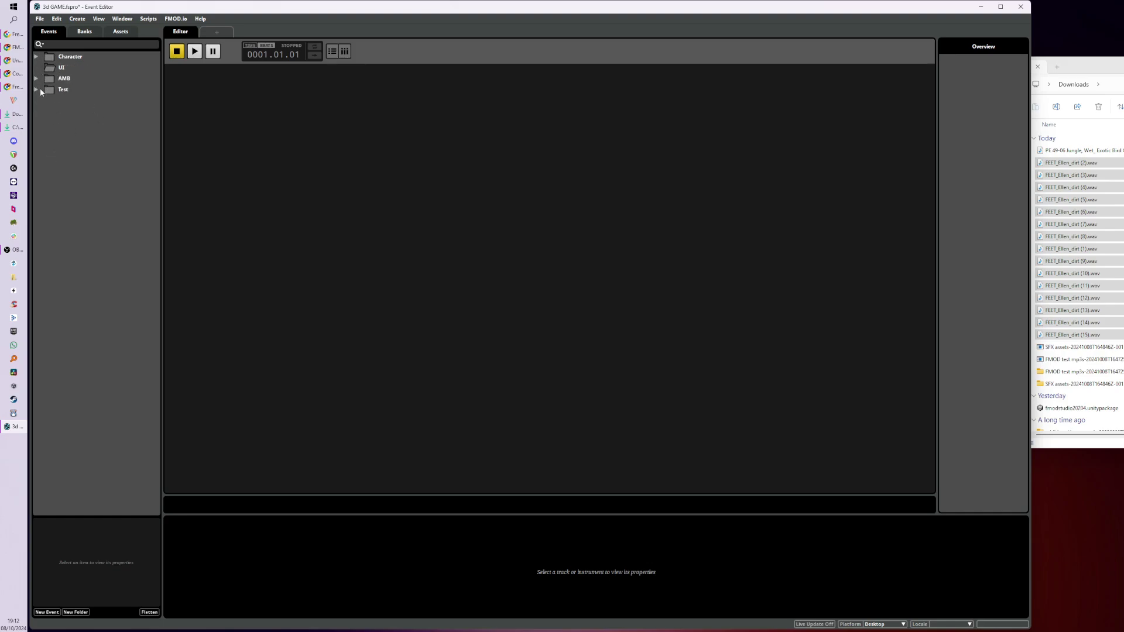
{"action": "left_click", "coordinate": [36, 78]}
{"action": "left_click", "coordinate": [37, 102]}
{"action": "left_click", "coordinate": [36, 57]}
Open the Ellen_footstep event and add footstep.mp3 from the FMOD test mp3s folder to Audio 1 alongside the multi instrument.
{"action": "left_click", "coordinate": [74, 68]}
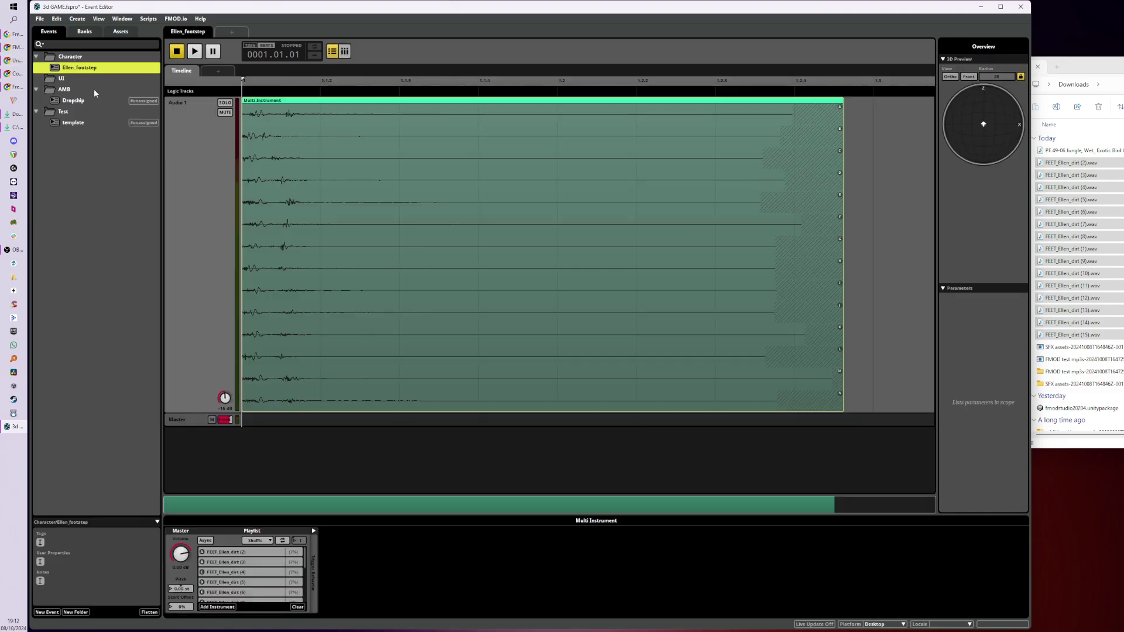
{"action": "left_click", "coordinate": [208, 342]}
{"action": "right_click", "coordinate": [198, 358]}
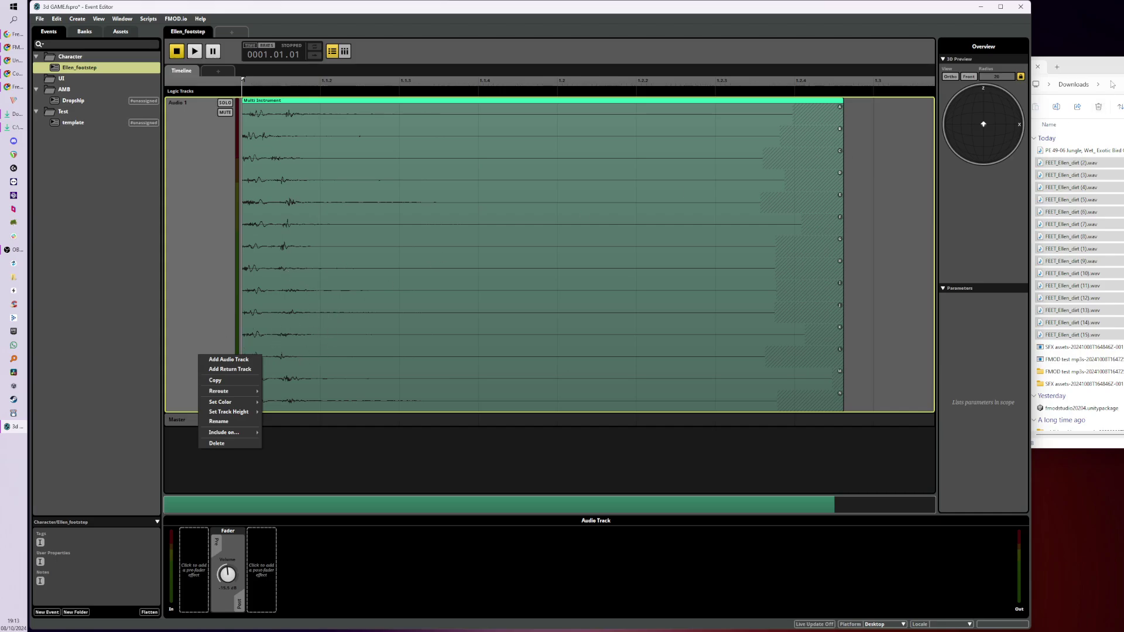
{"action": "left_click_drag", "start_coordinate": [1105, 68], "coordinate": [468, 0]}
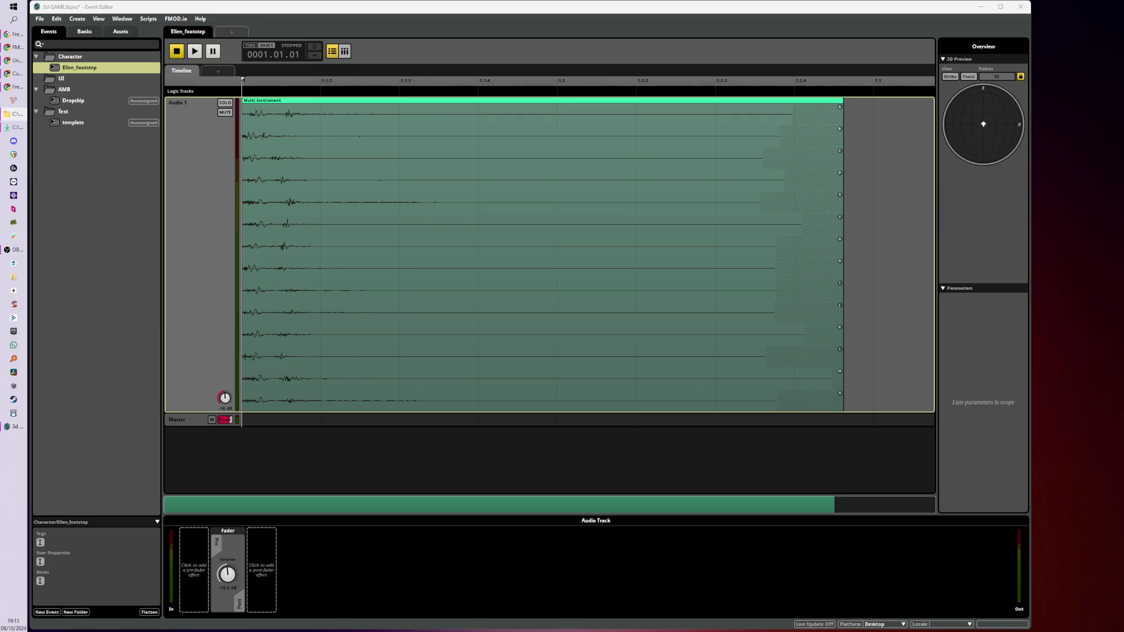
{"action": "left_click_drag", "start_coordinate": [1, 91], "coordinate": [1091, 76]}
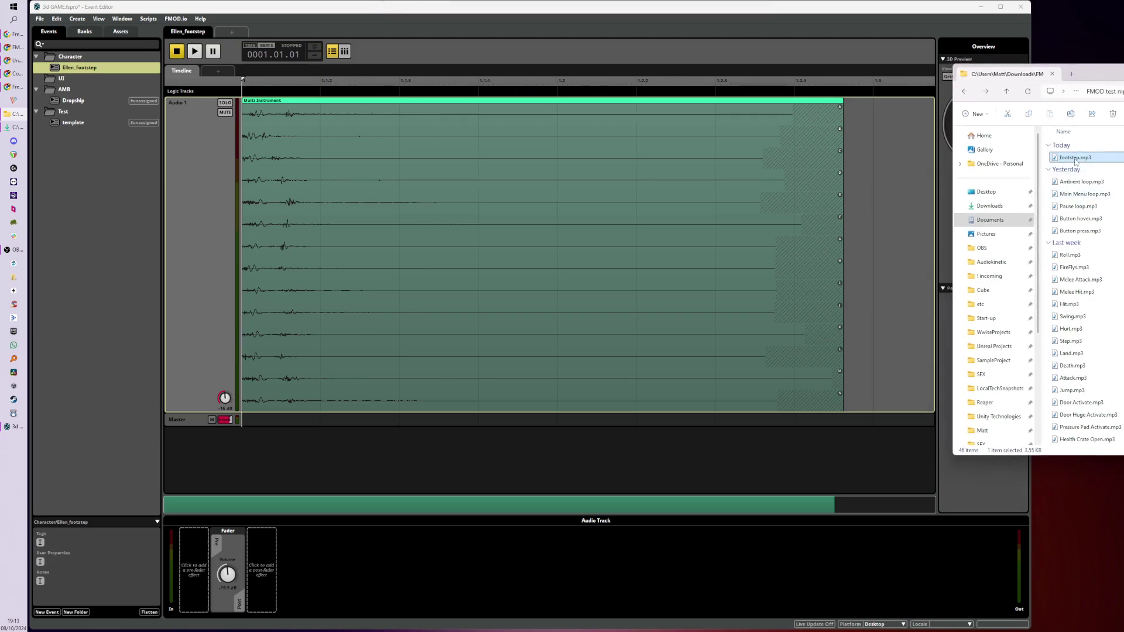
{"action": "left_click_drag", "start_coordinate": [1076, 159], "coordinate": [371, 346]}
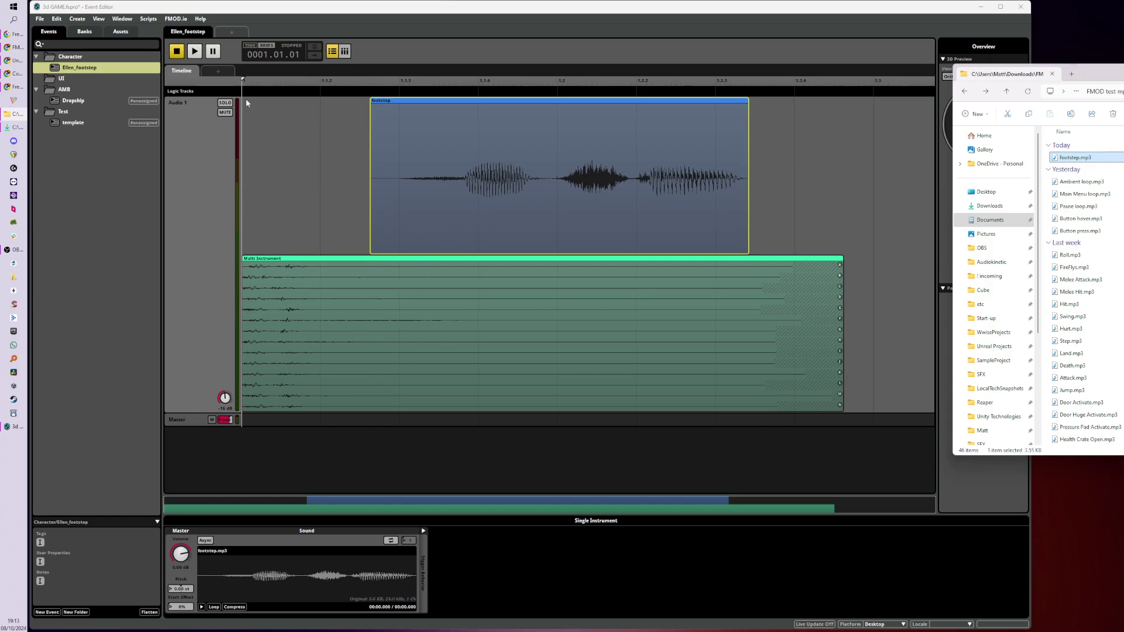
Play the event and move the footstep instrument to the start of the timeline, aligned with the multi instrument.
{"action": "left_click", "coordinate": [196, 52]}
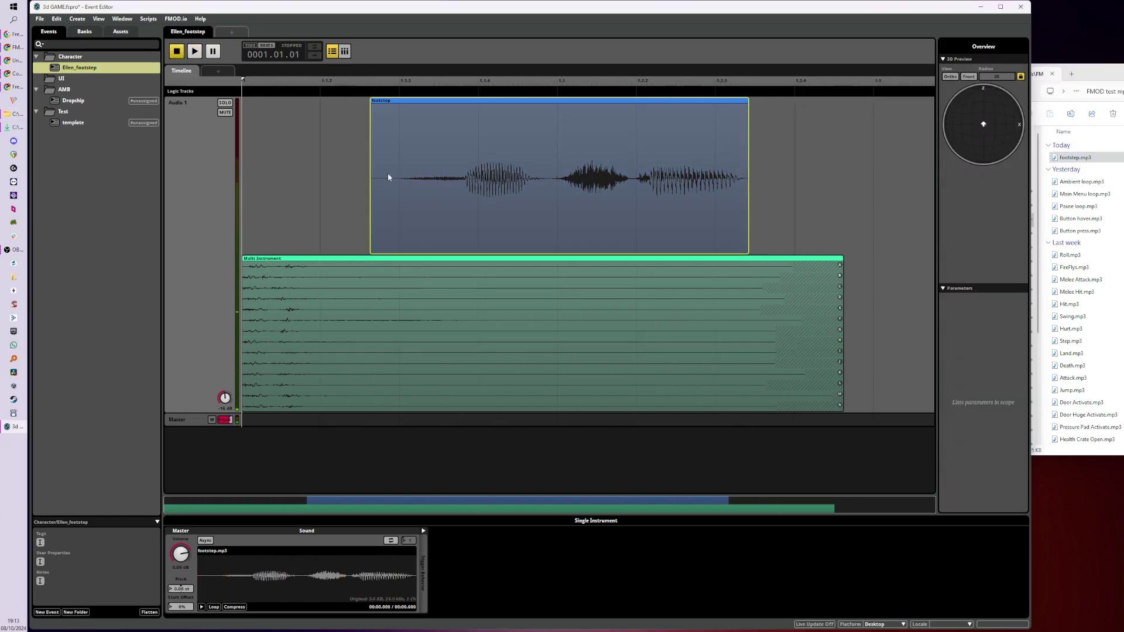
{"action": "left_click_drag", "start_coordinate": [433, 186], "coordinate": [361, 203]}
{"action": "left_click", "coordinate": [205, 359]}
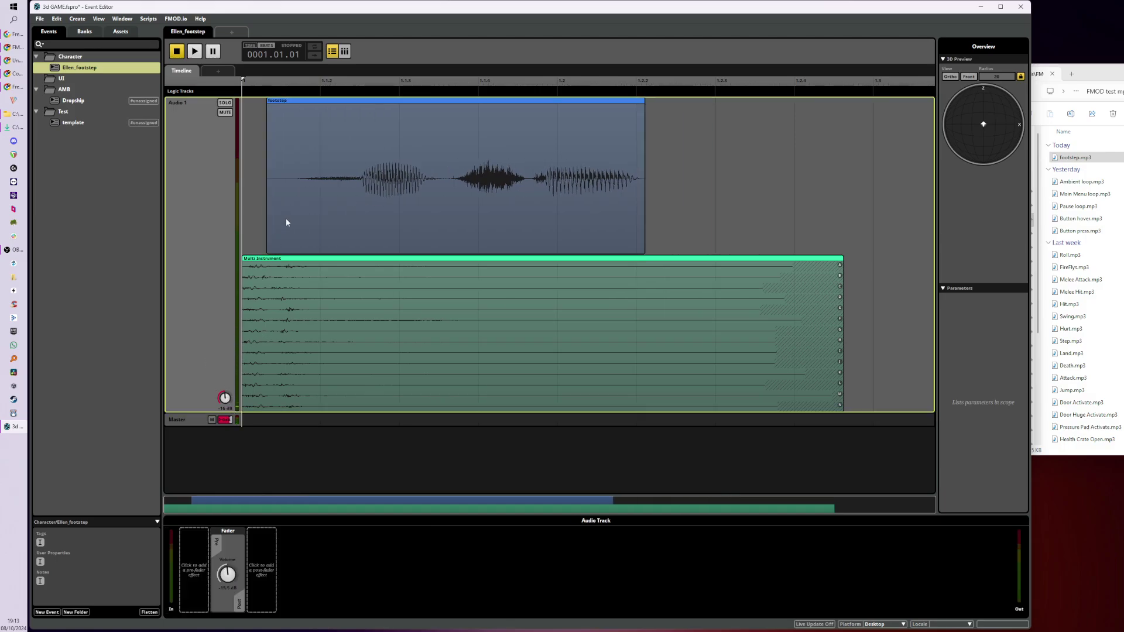
{"action": "left_click_drag", "start_coordinate": [288, 214], "coordinate": [264, 211]}
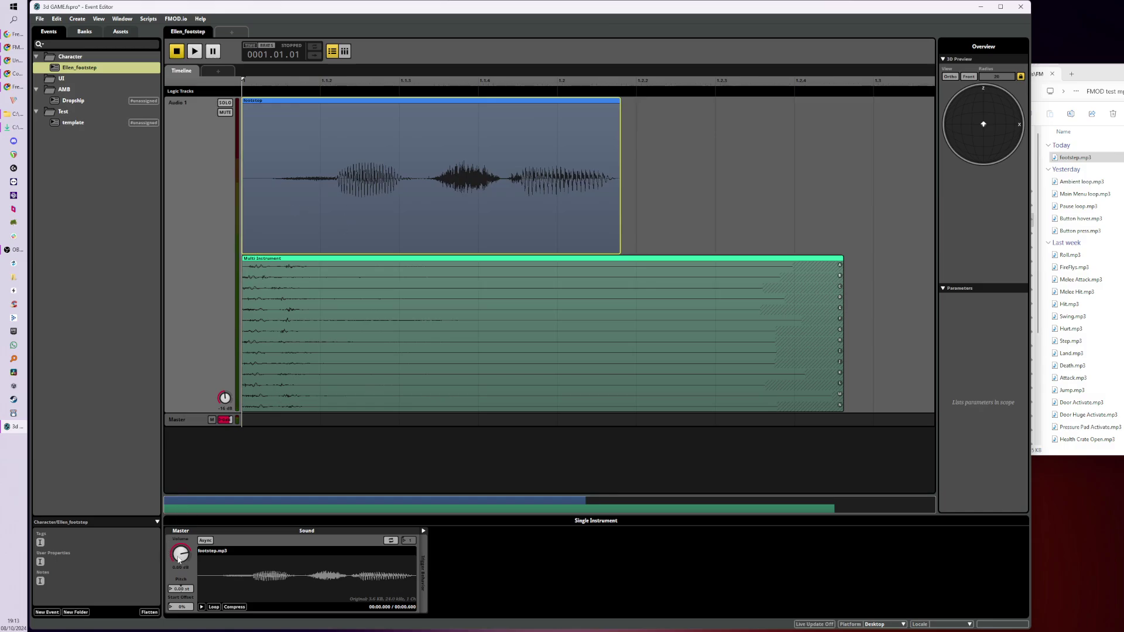
Lower the footstep instrument's volume and compare its properties with those of the Audio 1 track.
{"action": "left_click_drag", "start_coordinate": [170, 557], "coordinate": [171, 571]}
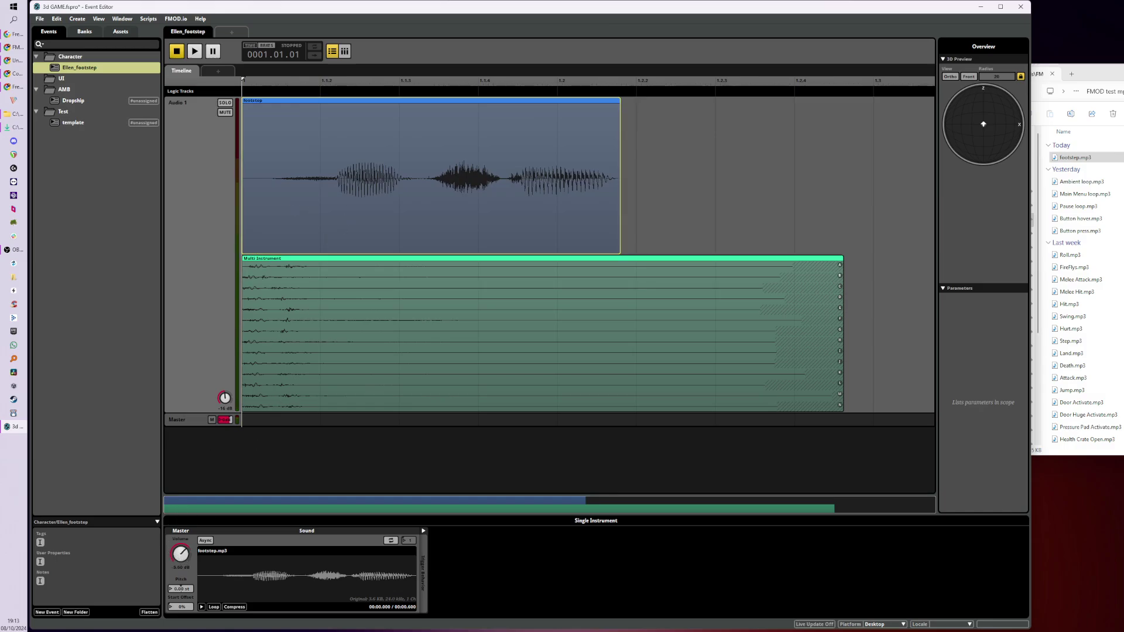
{"action": "left_click", "coordinate": [205, 321]}
{"action": "left_click", "coordinate": [311, 239]}
{"action": "left_click", "coordinate": [219, 267]}
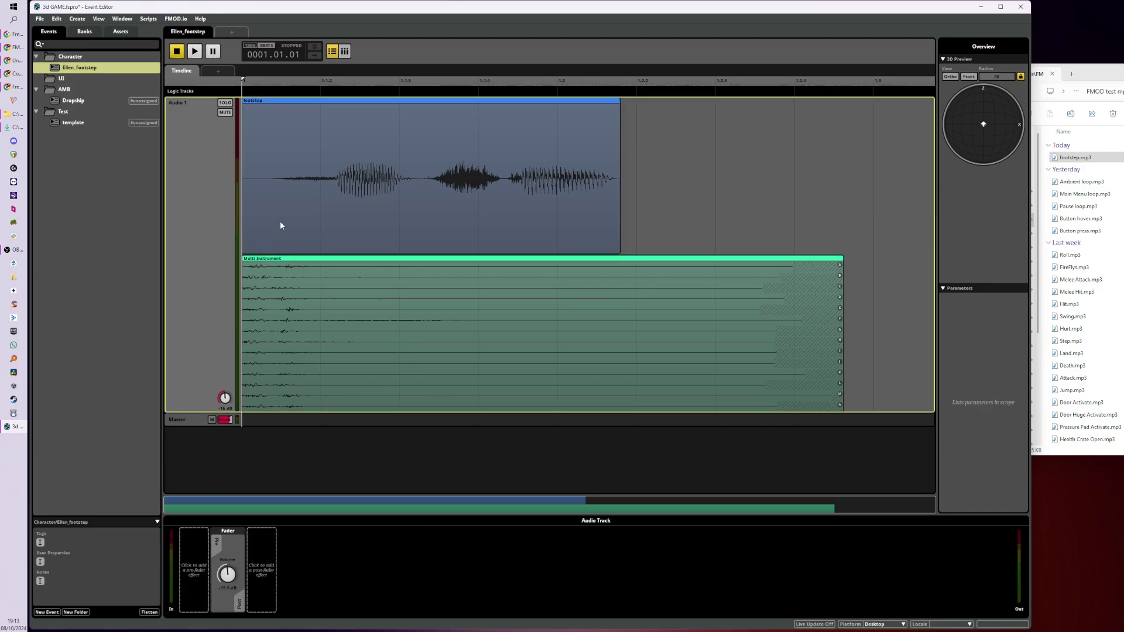
{"action": "left_click", "coordinate": [282, 225]}
{"action": "left_click", "coordinate": [196, 261]}
{"action": "left_click", "coordinate": [288, 222]}
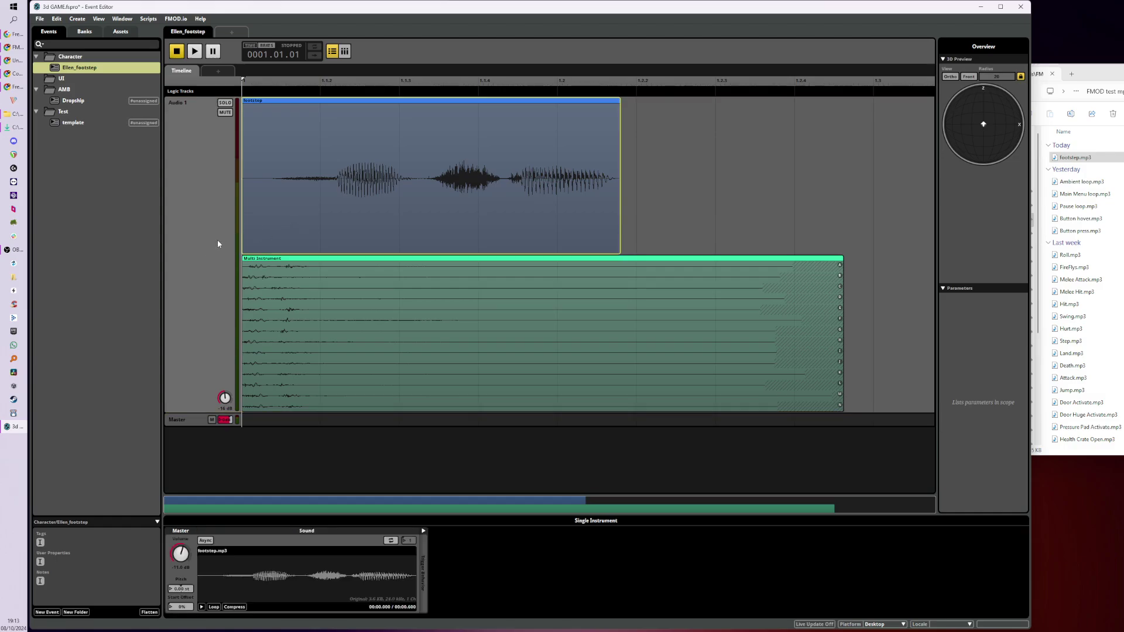
Compare the properties of the multi instrument, the footstep instrument and the Audio 1 track.
{"action": "left_click", "coordinate": [269, 372]}
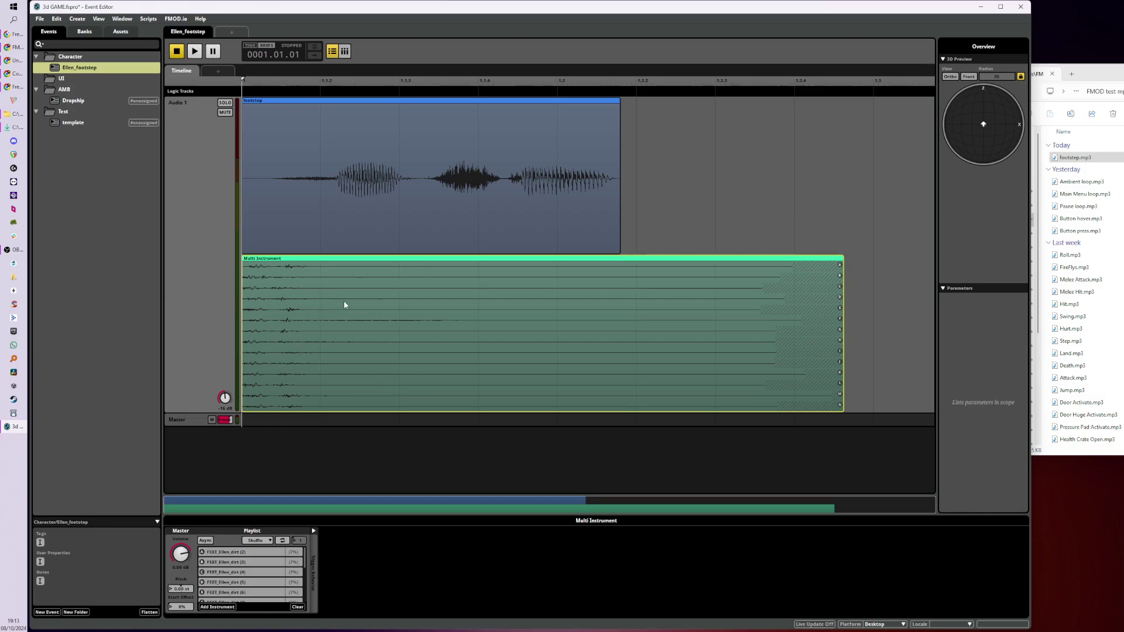
{"action": "left_click", "coordinate": [323, 226]}
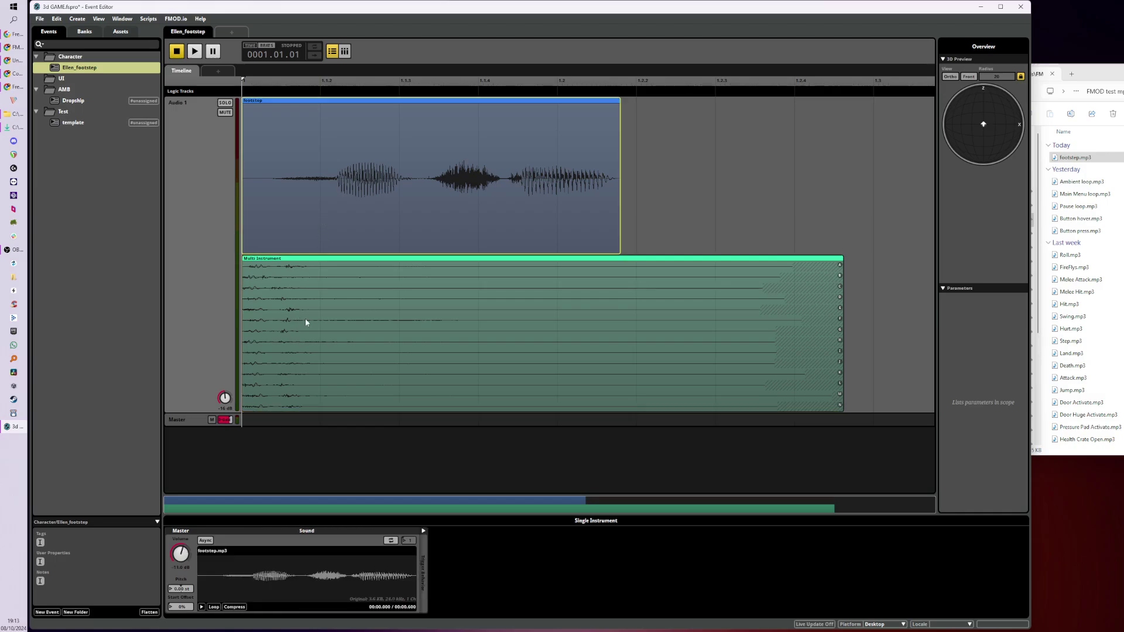
{"action": "left_click", "coordinate": [213, 313]}
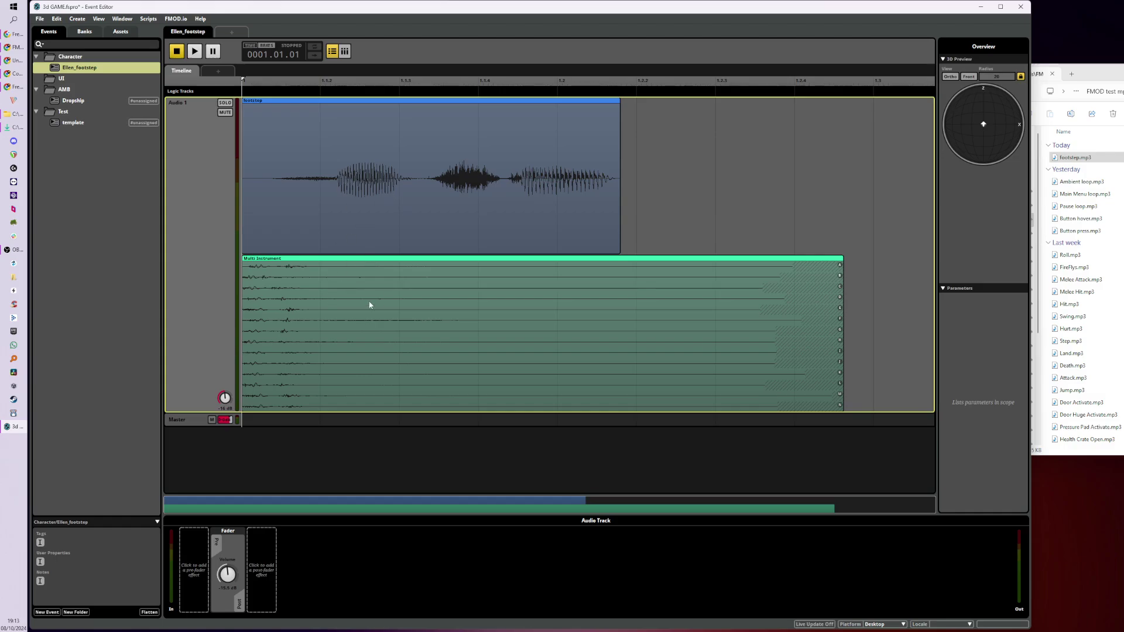
Add a second audio track, move the footstep instrument onto it at the timeline start, and reduce the height of both tracks.
{"action": "right_click", "coordinate": [194, 314]}
{"action": "left_click", "coordinate": [205, 328]}
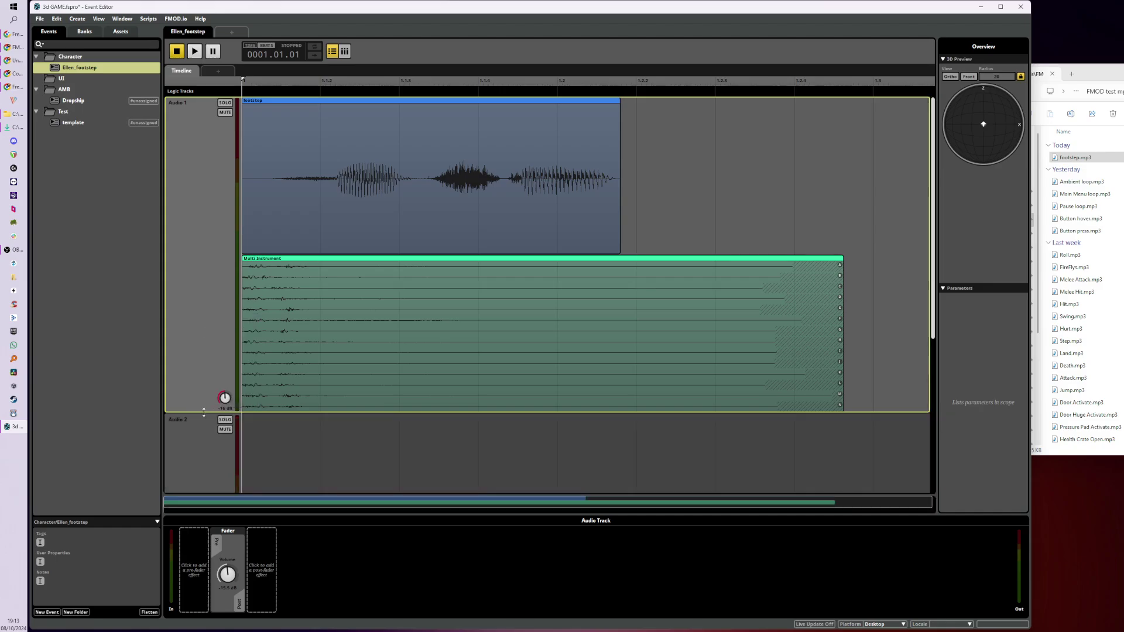
{"action": "left_click_drag", "start_coordinate": [204, 413], "coordinate": [207, 237]}
{"action": "left_click_drag", "start_coordinate": [284, 147], "coordinate": [276, 342]}
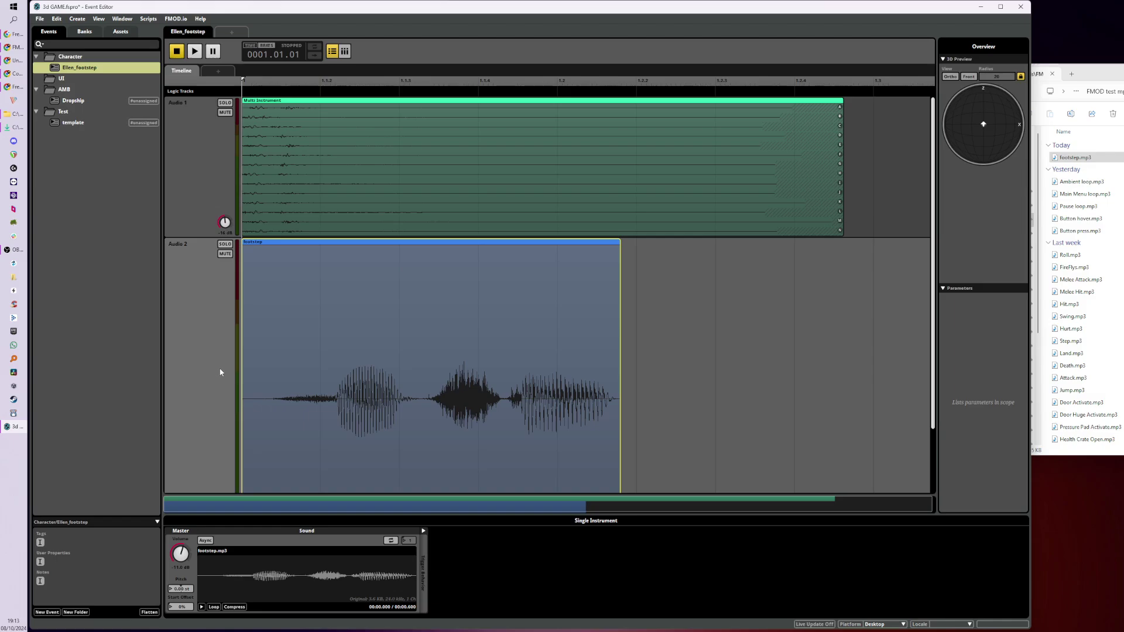
{"action": "scroll", "coordinate": [211, 409], "scroll_direction": "down", "scroll_amount": 3}
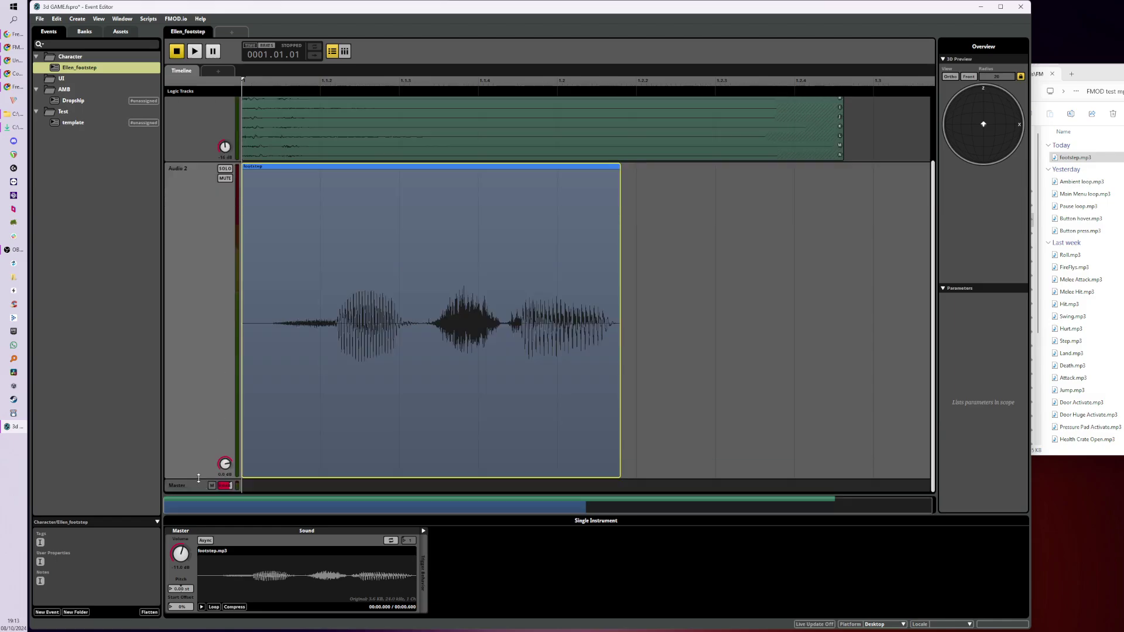
{"action": "left_click_drag", "start_coordinate": [199, 480], "coordinate": [225, 379]}
{"action": "left_click", "coordinate": [300, 341]}
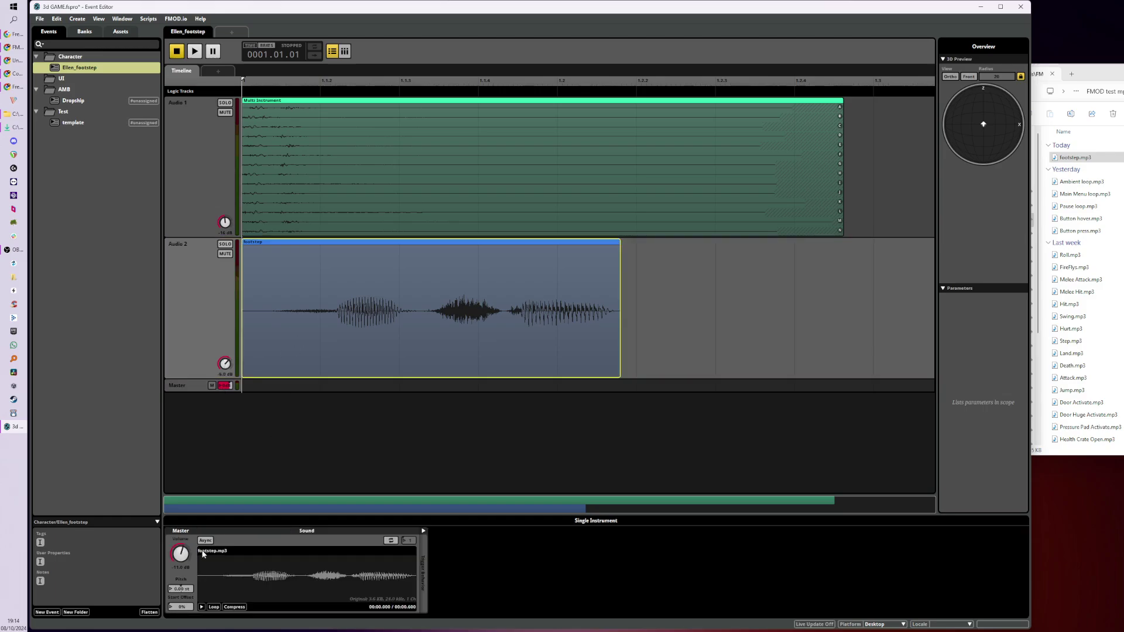
Adjust the Audio 2 track's volume and play the Ellen_footstep event to check the balance between the layers.
{"action": "double_click", "coordinate": [181, 564]}
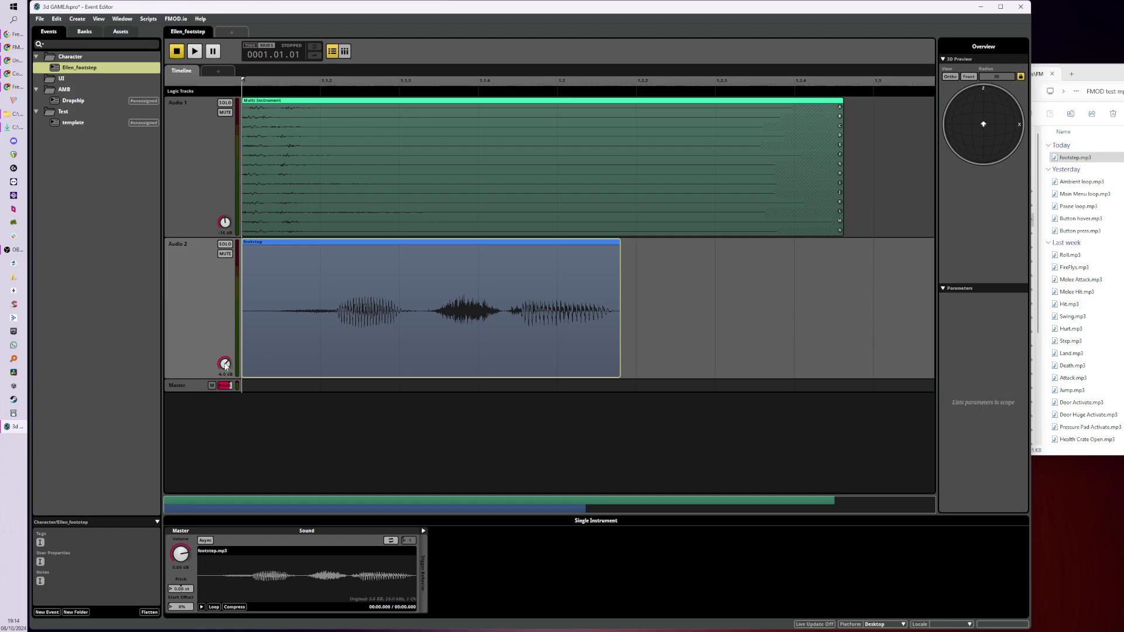
{"action": "left_click_drag", "start_coordinate": [224, 364], "coordinate": [226, 365]}
{"action": "left_click", "coordinate": [201, 51]}
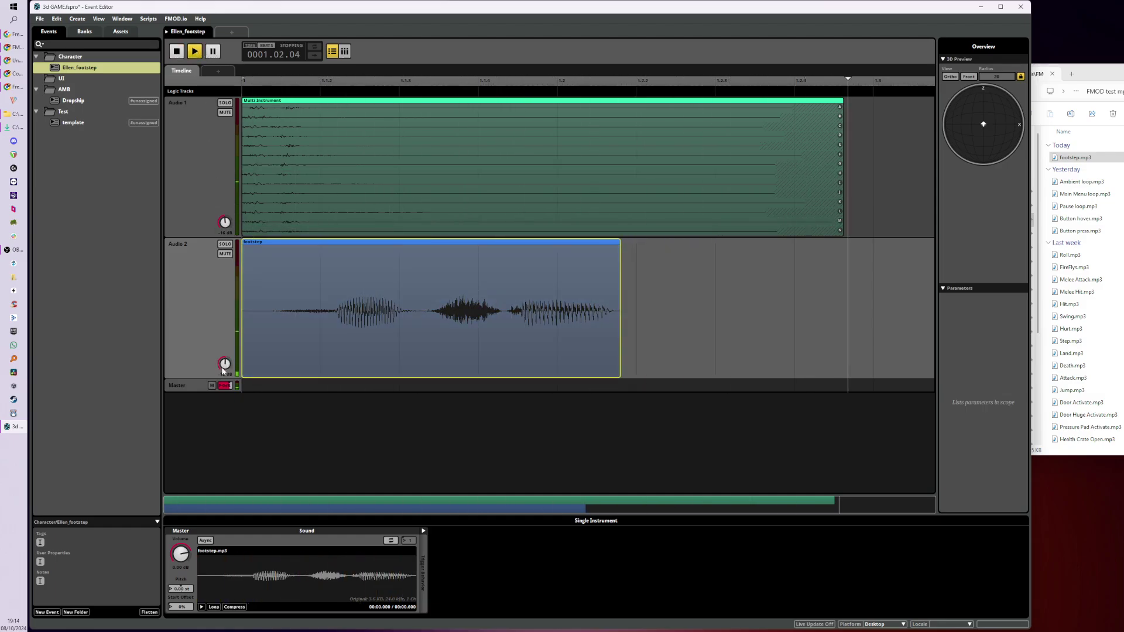
{"action": "left_click", "coordinate": [194, 51]}
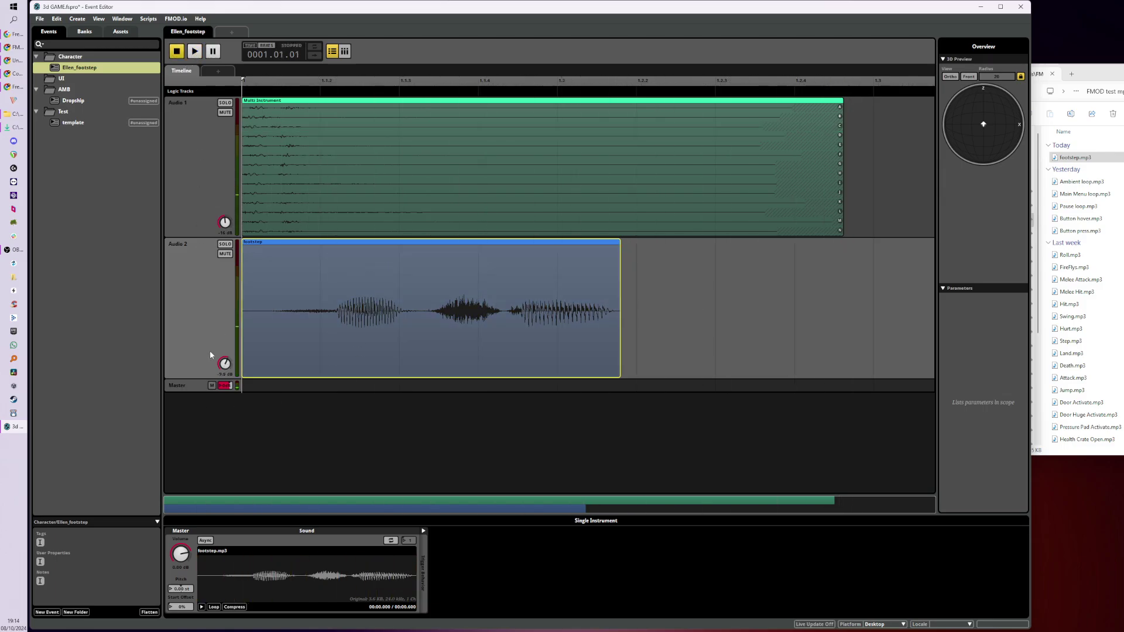
{"action": "left_click_drag", "start_coordinate": [226, 364], "coordinate": [226, 362]}
{"action": "left_click", "coordinate": [195, 52]}
Assign the Dropship event to the Master bank and reduce the height of its Audio 1 track.
{"action": "left_click", "coordinate": [75, 101]}
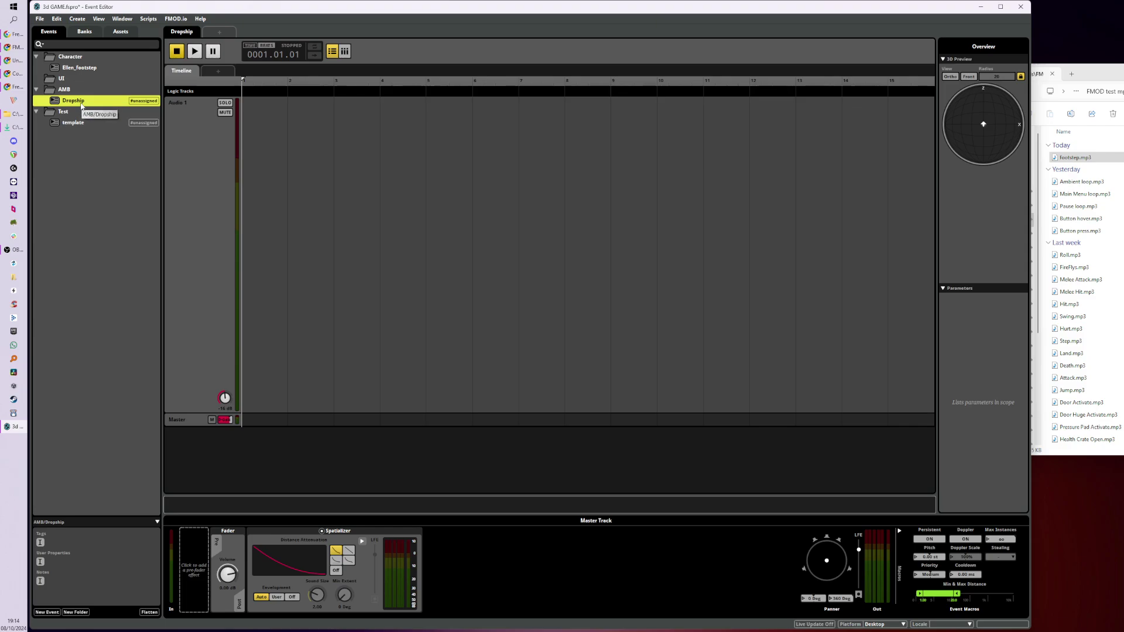
{"action": "right_click", "coordinate": [75, 106]}
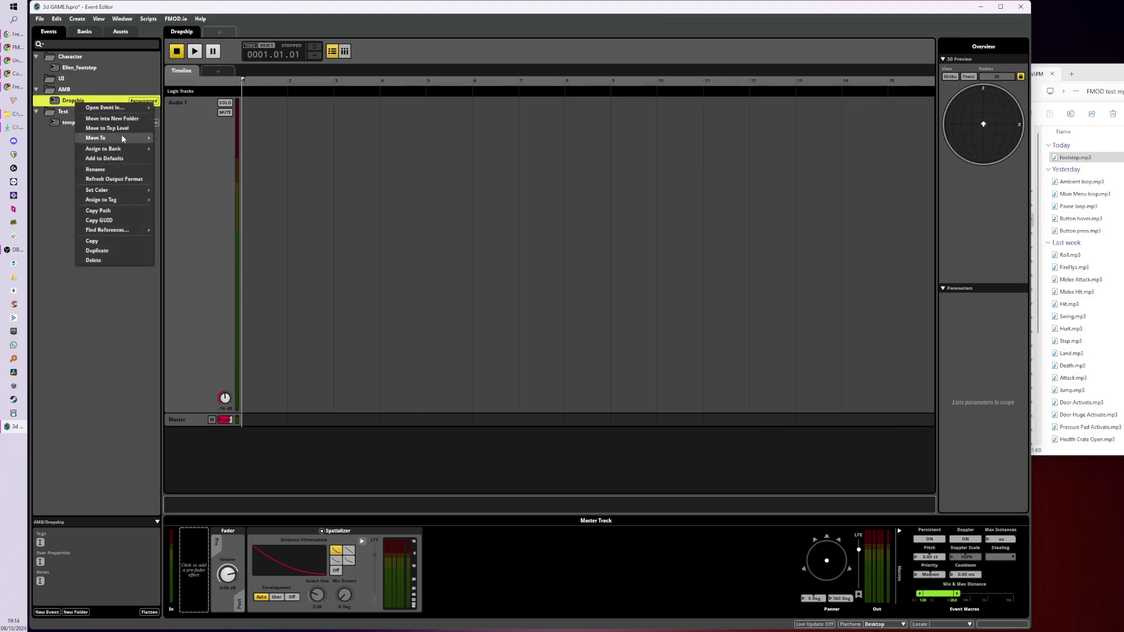
{"action": "mouse_move", "coordinate": [128, 149]}
{"action": "mouse_move", "coordinate": [169, 150]}
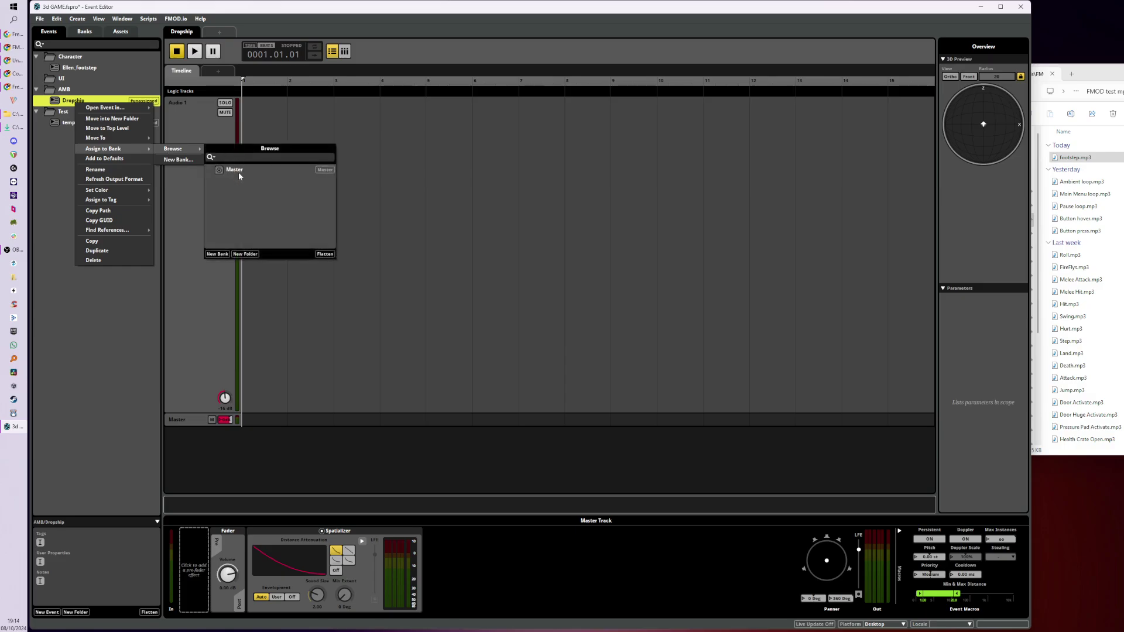
{"action": "left_click", "coordinate": [238, 173]}
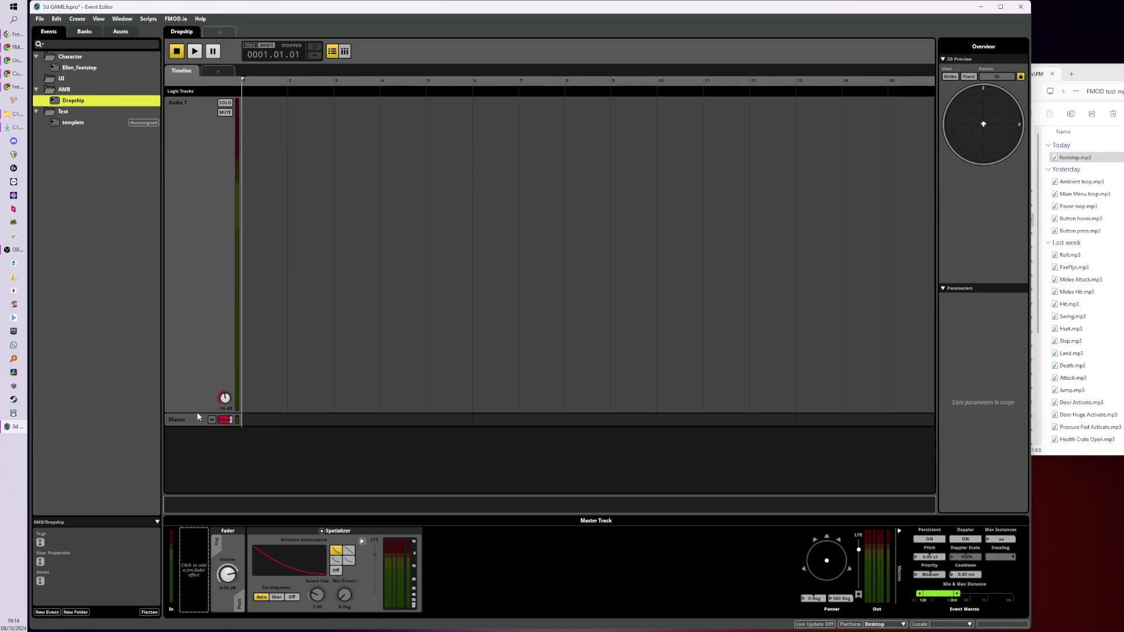
{"action": "left_click_drag", "start_coordinate": [194, 411], "coordinate": [190, 266]}
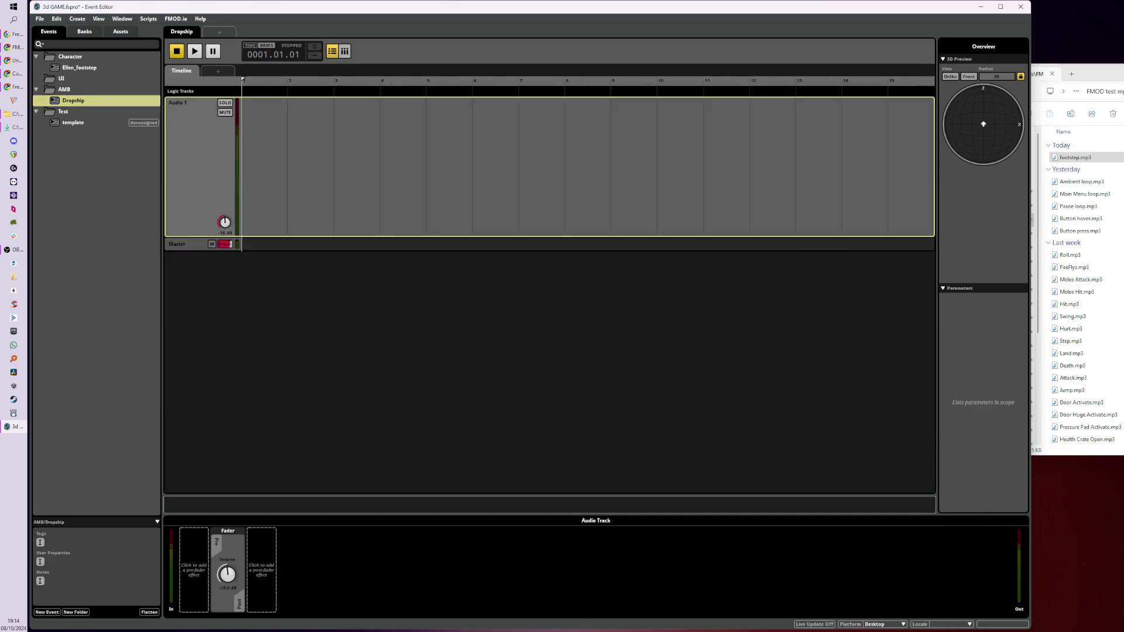
View the Freesound page for RingMod1.flac in the browser.
{"action": "left_click_drag", "start_coordinate": [1, 56], "coordinate": [684, 48]}
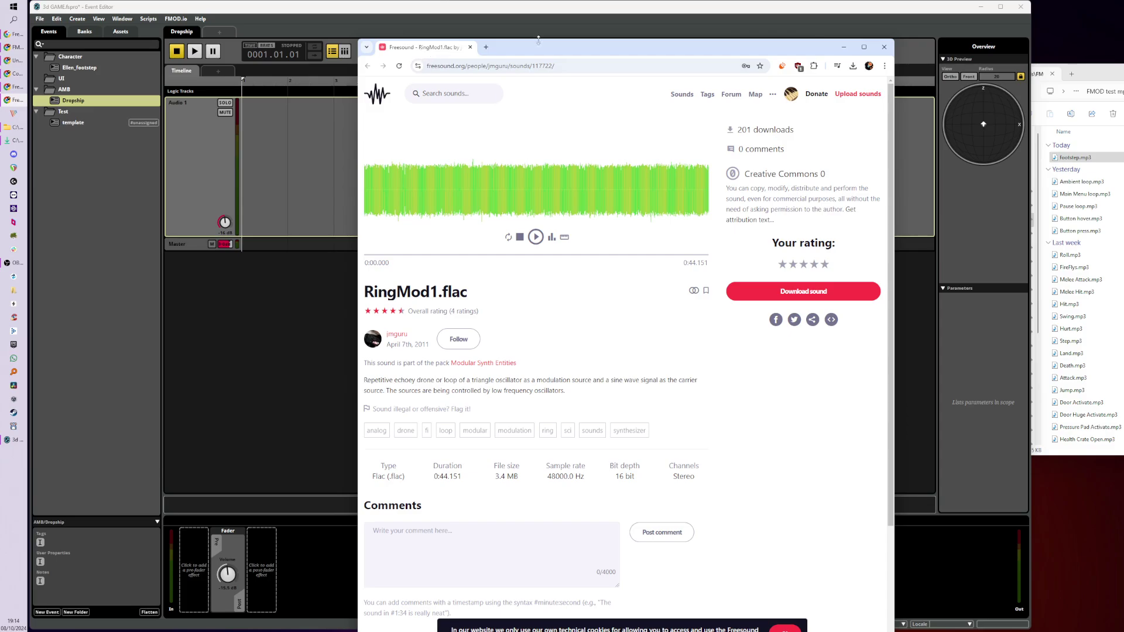
{"action": "left_click_drag", "start_coordinate": [539, 43], "coordinate": [0, 64]}
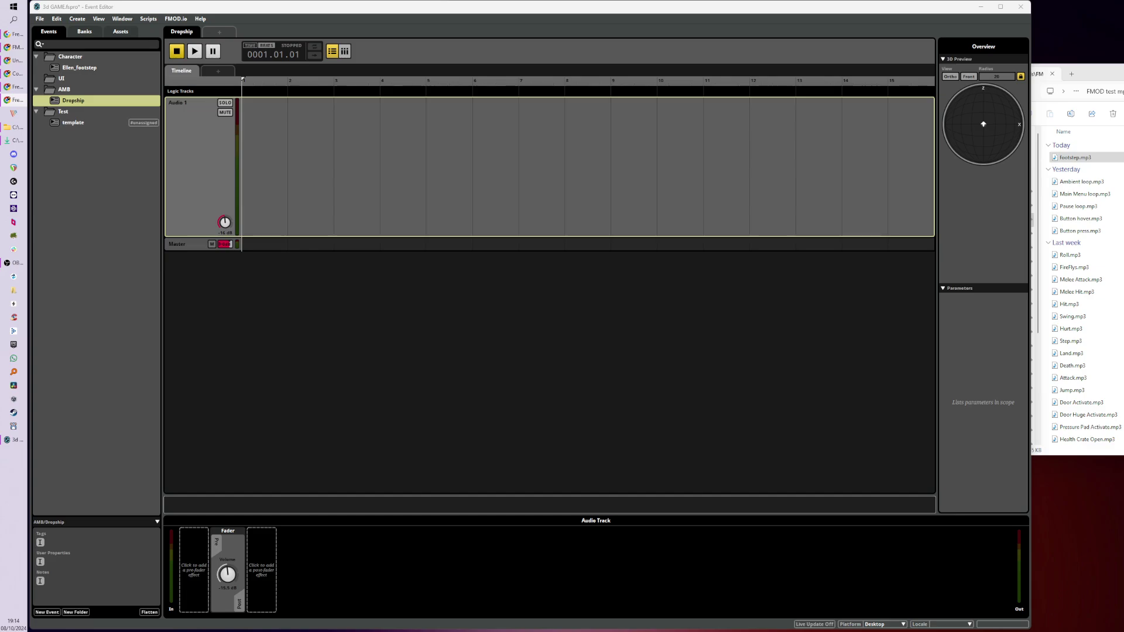
Save the FMOD Studio project, then launch REAPER and dismiss its evaluation notice.
{"action": "left_click", "coordinate": [40, 18]}
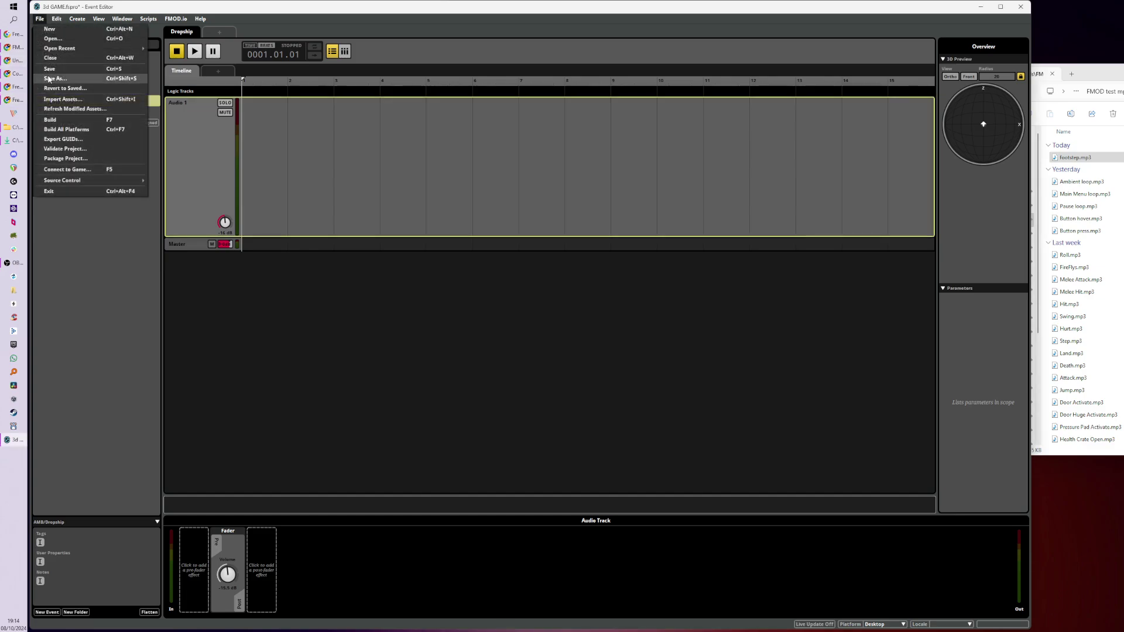
{"action": "left_click", "coordinate": [53, 69]}
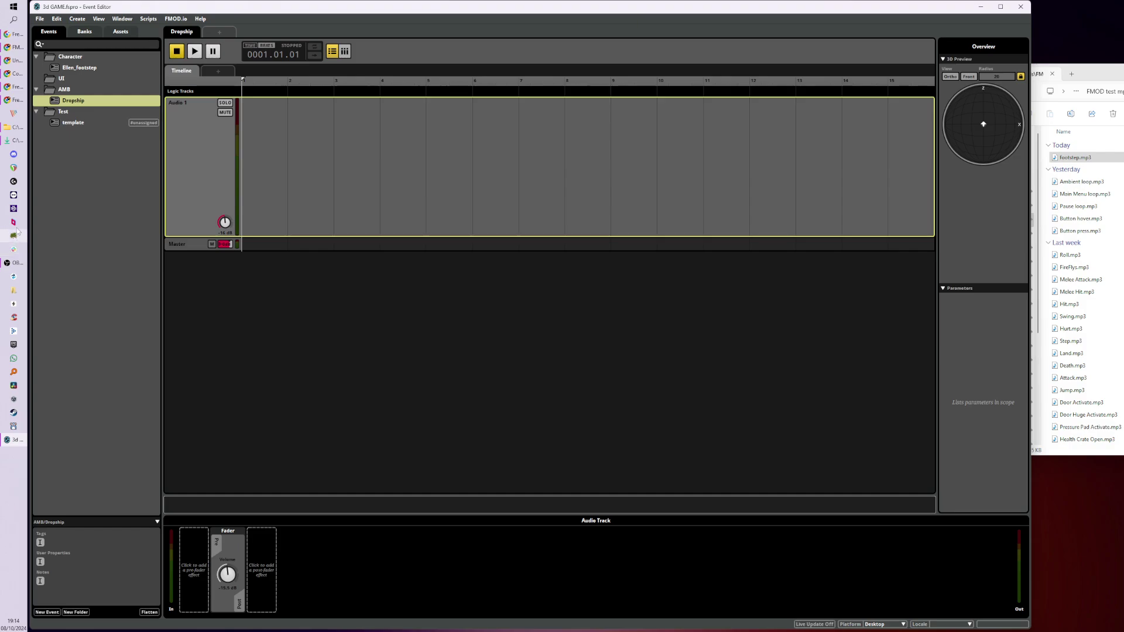
{"action": "left_click", "coordinate": [20, 170]}
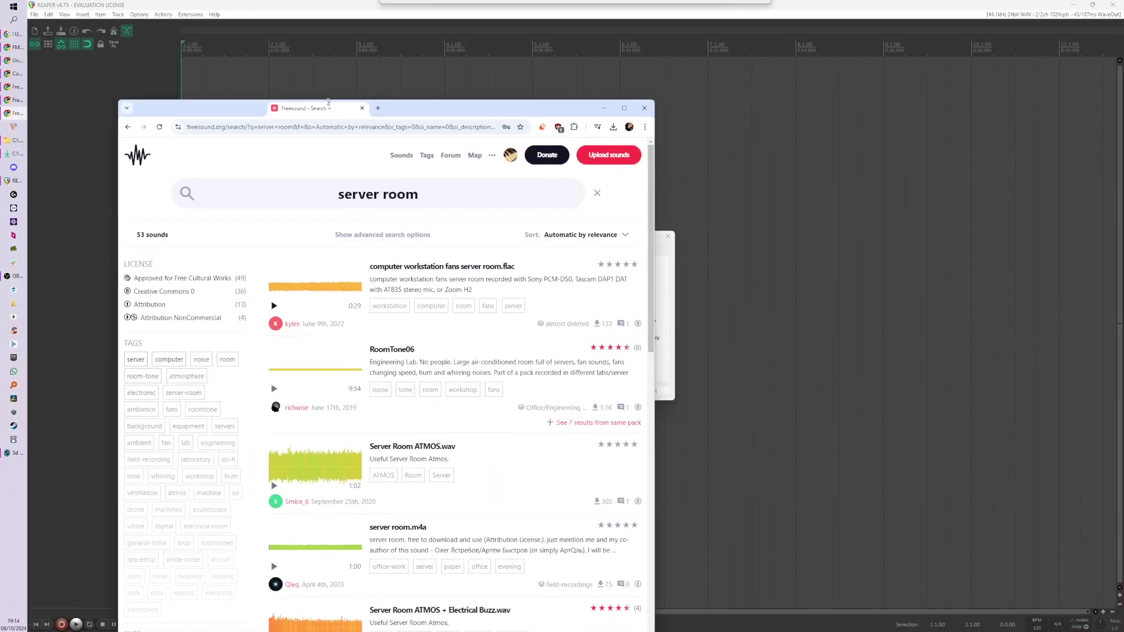
{"action": "left_click_drag", "start_coordinate": [328, 106], "coordinate": [0, 88]}
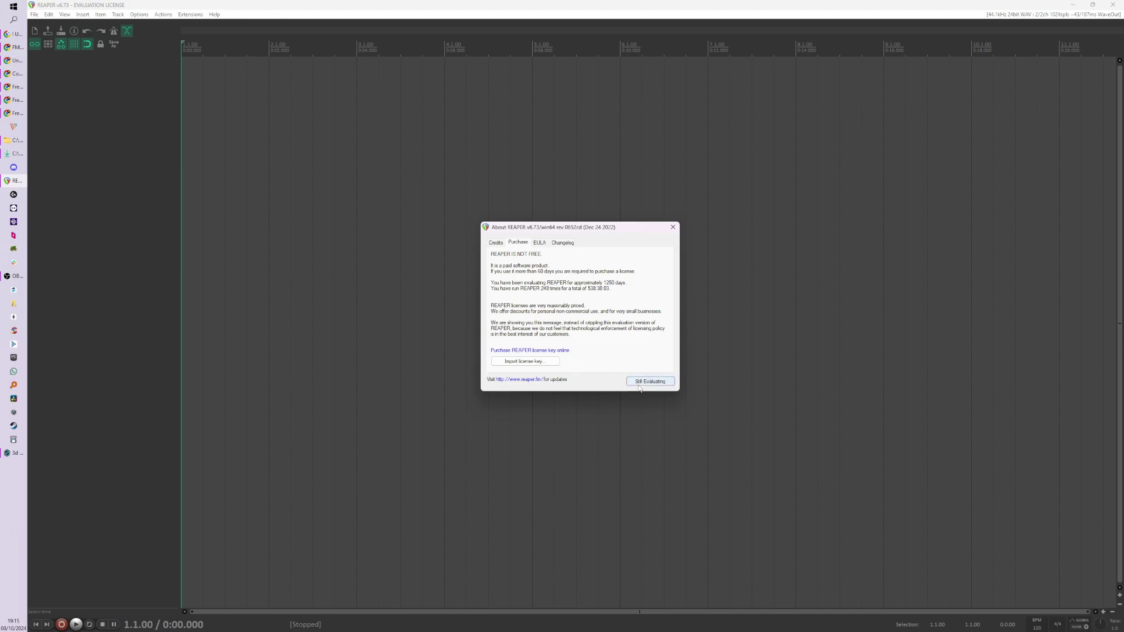
{"action": "left_click", "coordinate": [650, 381]}
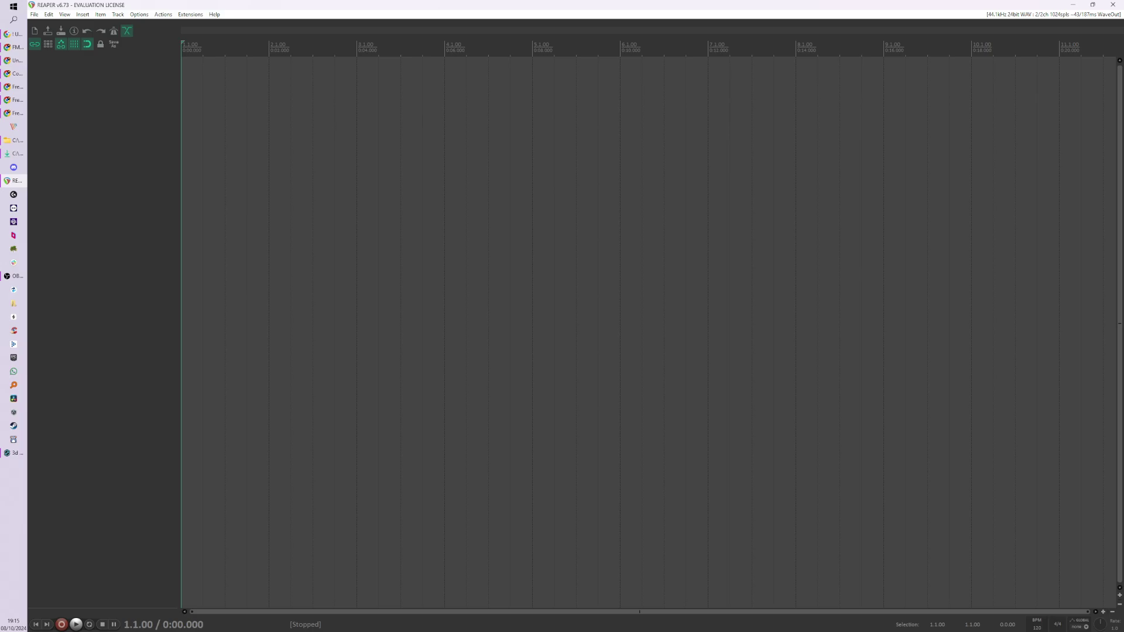
Import the two ringmod1 files, the server-room file and the computer-workstation-fans file from the downloads onto separate REAPER tracks.
{"action": "key", "text": "alt+Tab"}
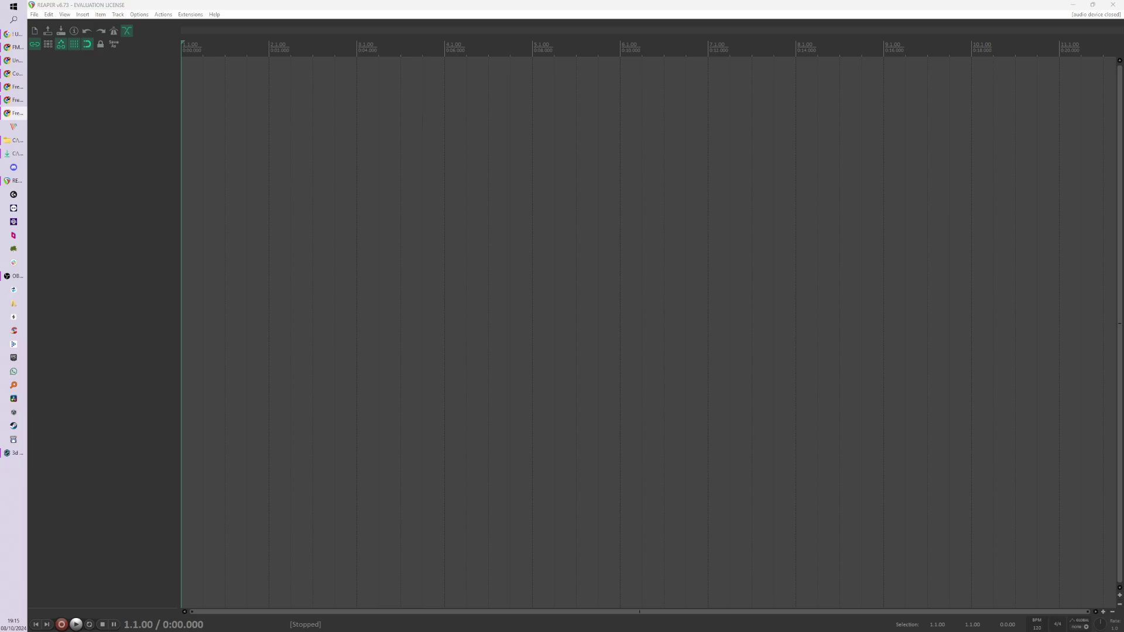
{"action": "key", "text": "alt+Tab"}
{"action": "key", "text": "alt+Tab"}
{"action": "left_click", "coordinate": [14, 154]}
{"action": "left_click_drag", "start_coordinate": [235, 11], "coordinate": [0, 88]}
{"action": "left_click_drag", "start_coordinate": [139, 209], "coordinate": [231, 193]}
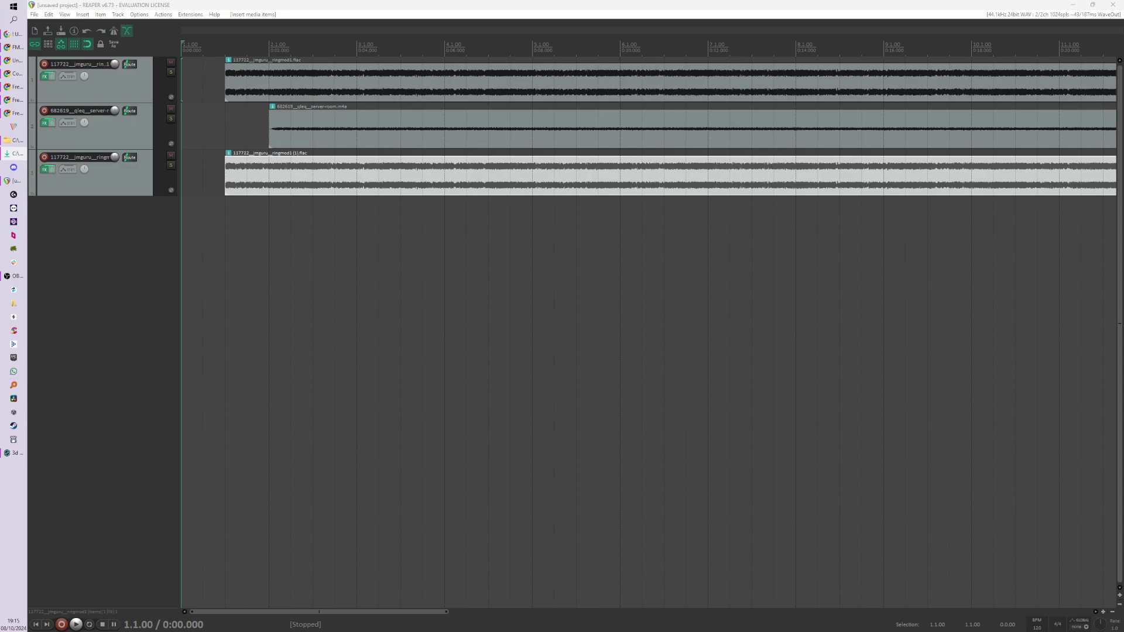
{"action": "left_click_drag", "start_coordinate": [246, 258], "coordinate": [240, 283]}
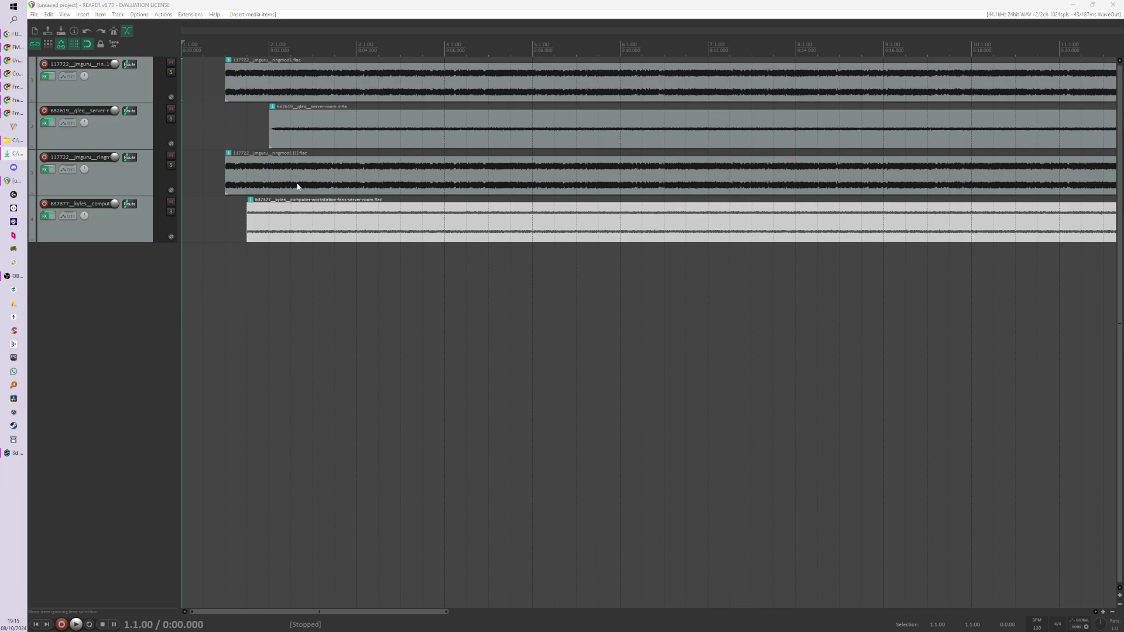
Align the starts of the server-room item and both ringmod1 items with the computer-workstation-fans item.
{"action": "left_click_drag", "start_coordinate": [300, 187], "coordinate": [320, 187]}
{"action": "left_click_drag", "start_coordinate": [328, 130], "coordinate": [305, 130]}
{"action": "left_click_drag", "start_coordinate": [305, 84], "coordinate": [326, 83]}
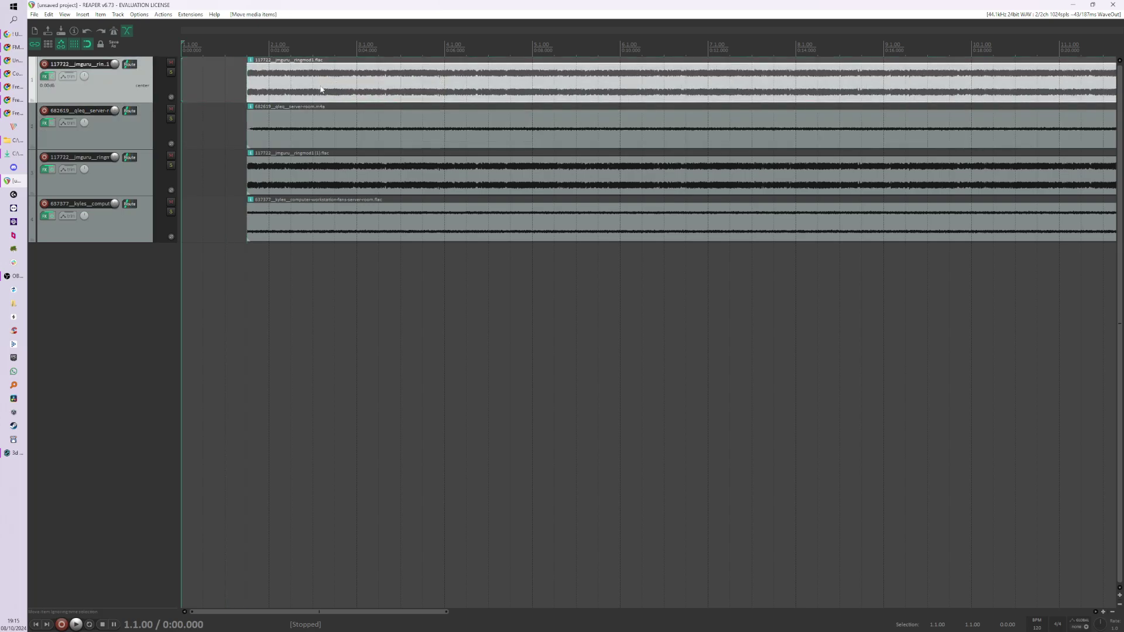
{"action": "scroll", "coordinate": [216, 192], "scroll_direction": "down", "scroll_amount": 4}
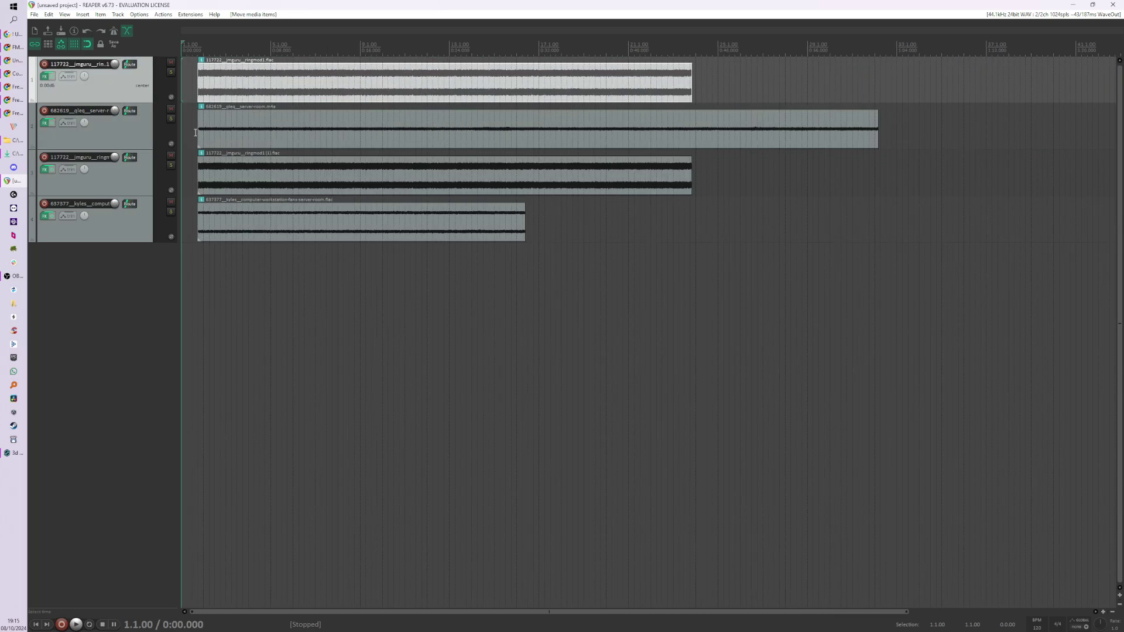
{"action": "scroll", "coordinate": [201, 130], "scroll_direction": "up", "scroll_amount": 8}
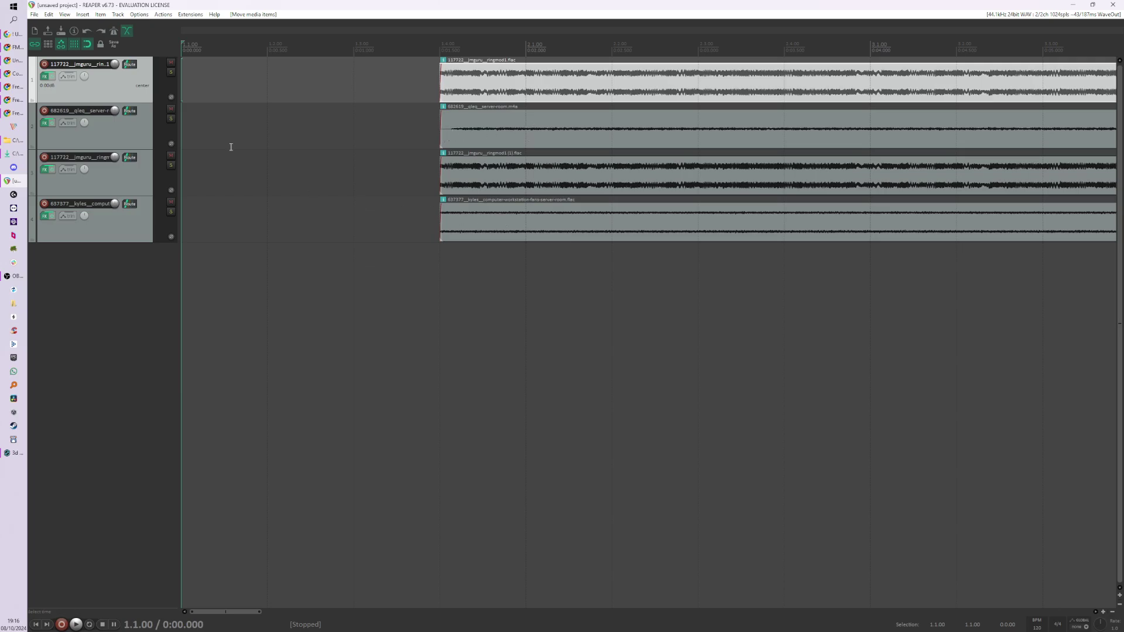
Show the master track, lower its volume and play the mix from the start of the audio items.
{"action": "left_click", "coordinate": [64, 15]}
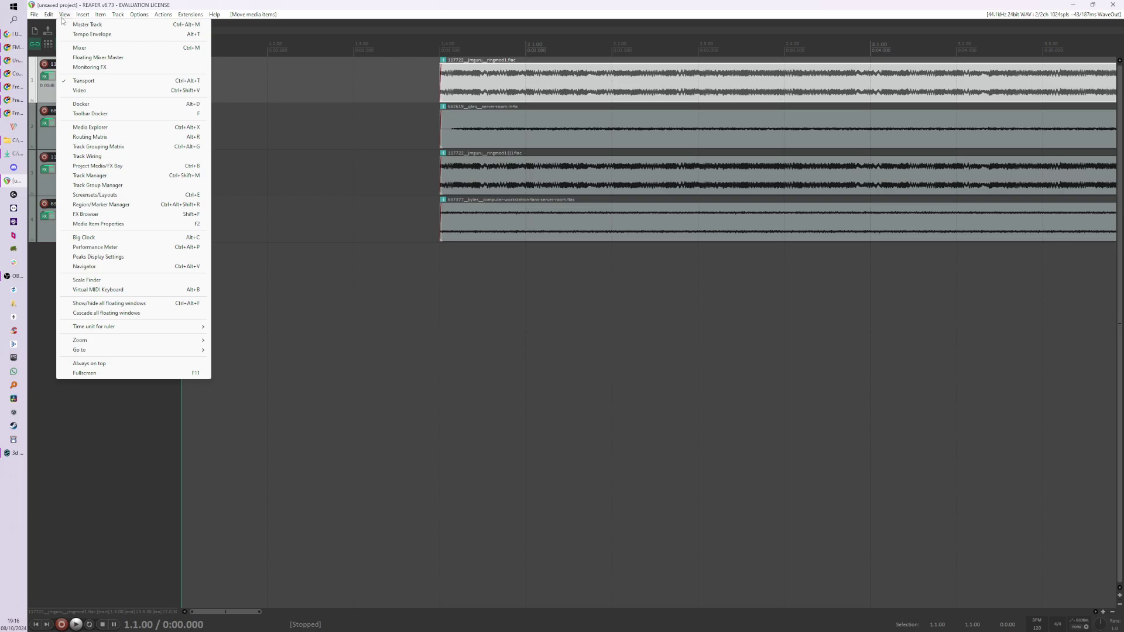
{"action": "left_click", "coordinate": [88, 24]}
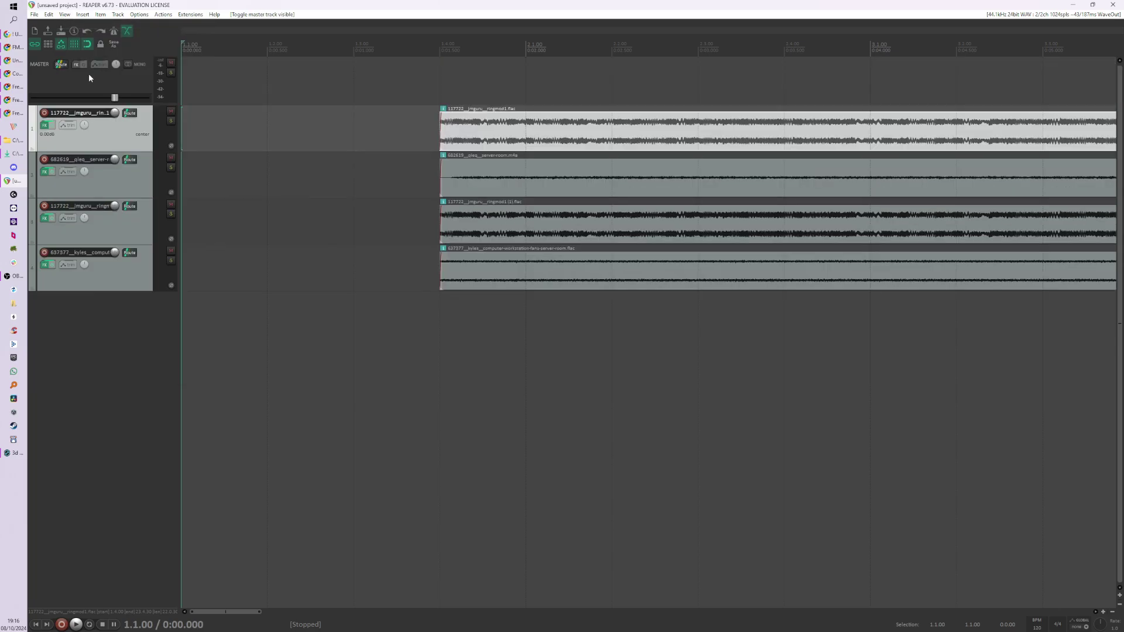
{"action": "left_click_drag", "start_coordinate": [116, 100], "coordinate": [65, 98]}
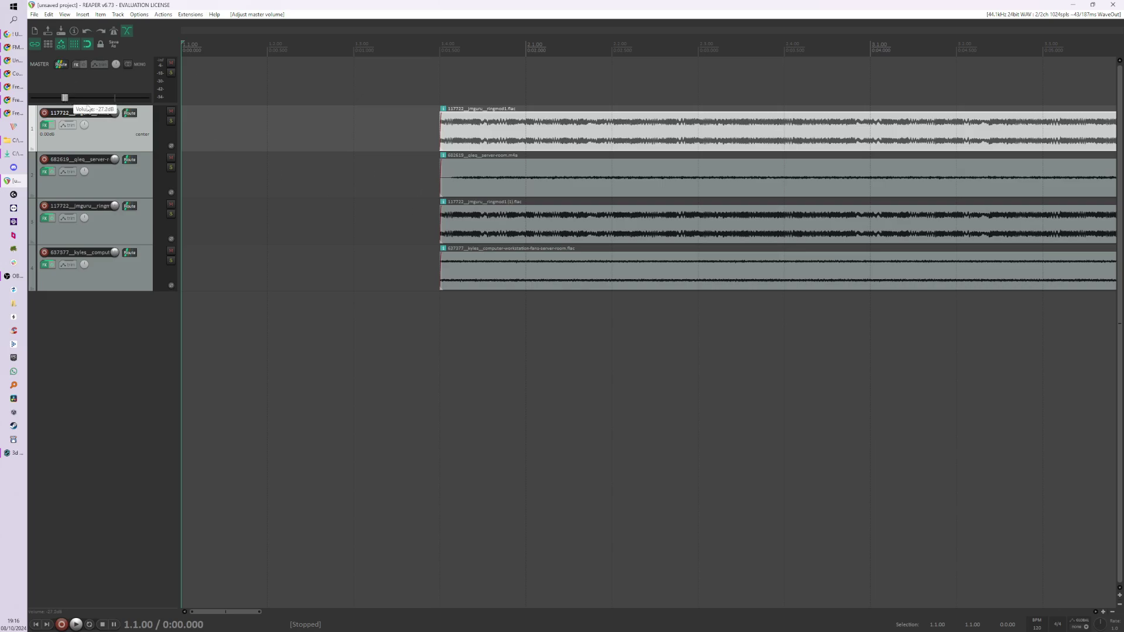
{"action": "left_click", "coordinate": [418, 175]}
{"action": "key", "text": "space"}
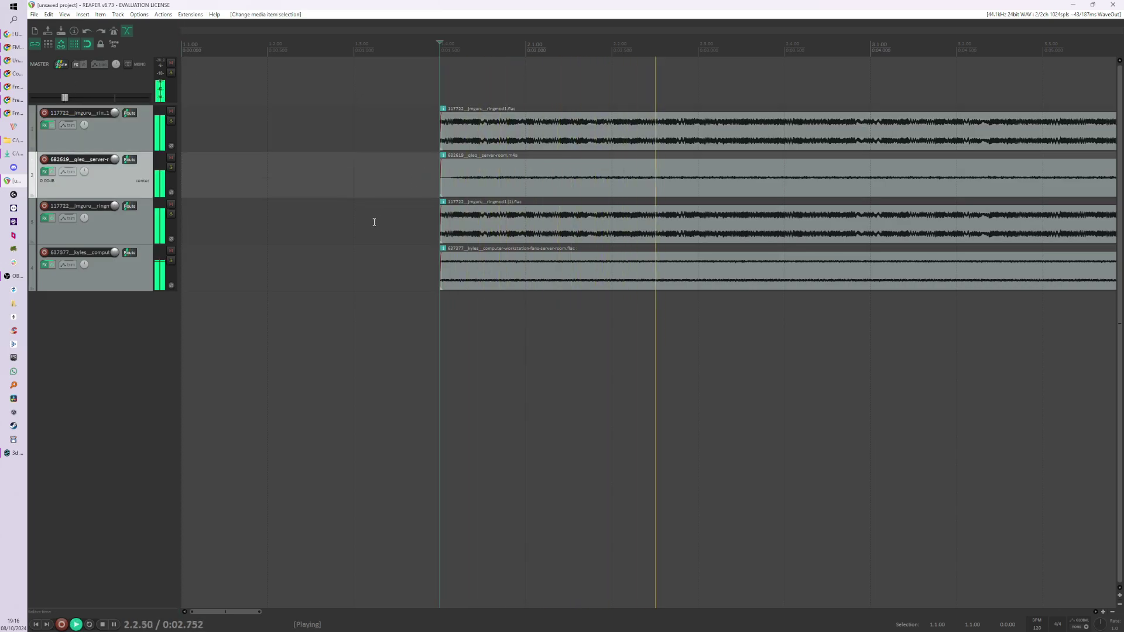
{"action": "scroll", "coordinate": [368, 214], "scroll_direction": "down", "scroll_amount": 1}
{"action": "scroll", "coordinate": [374, 196], "scroll_direction": "up", "scroll_amount": 3}
{"action": "scroll", "coordinate": [419, 166], "scroll_direction": "left", "scroll_amount": 2}
{"action": "scroll", "coordinate": [416, 160], "scroll_direction": "down", "scroll_amount": 4}
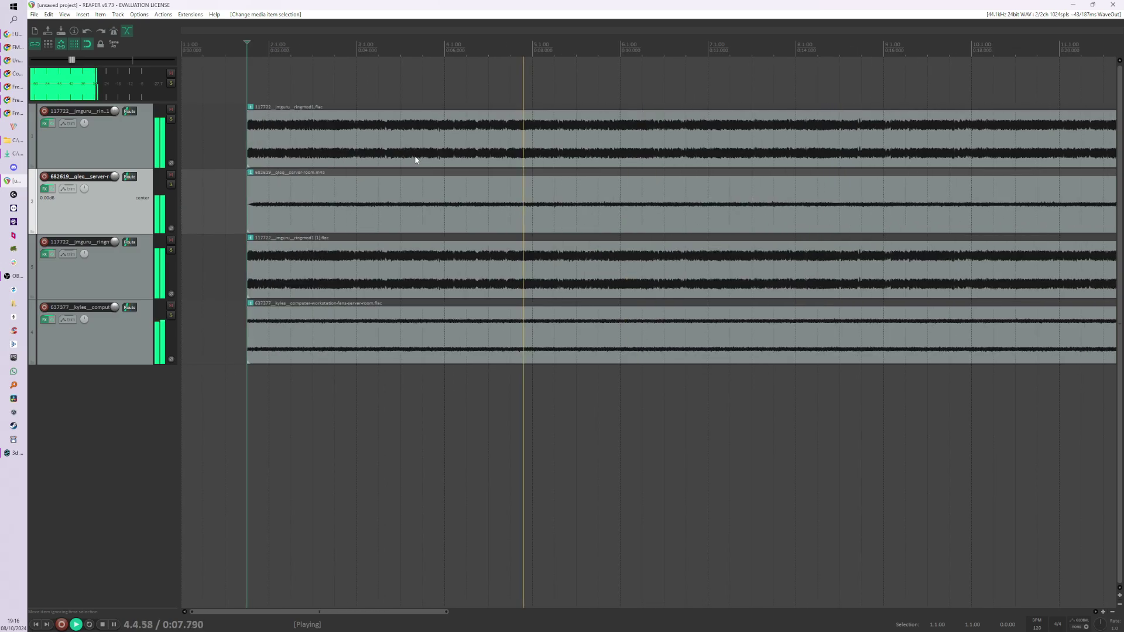
Solo the duplicate ringmod1 (1) track to audition it, turn its volume all the way down and mute it.
{"action": "left_click", "coordinate": [171, 251]}
{"action": "left_click", "coordinate": [171, 250]}
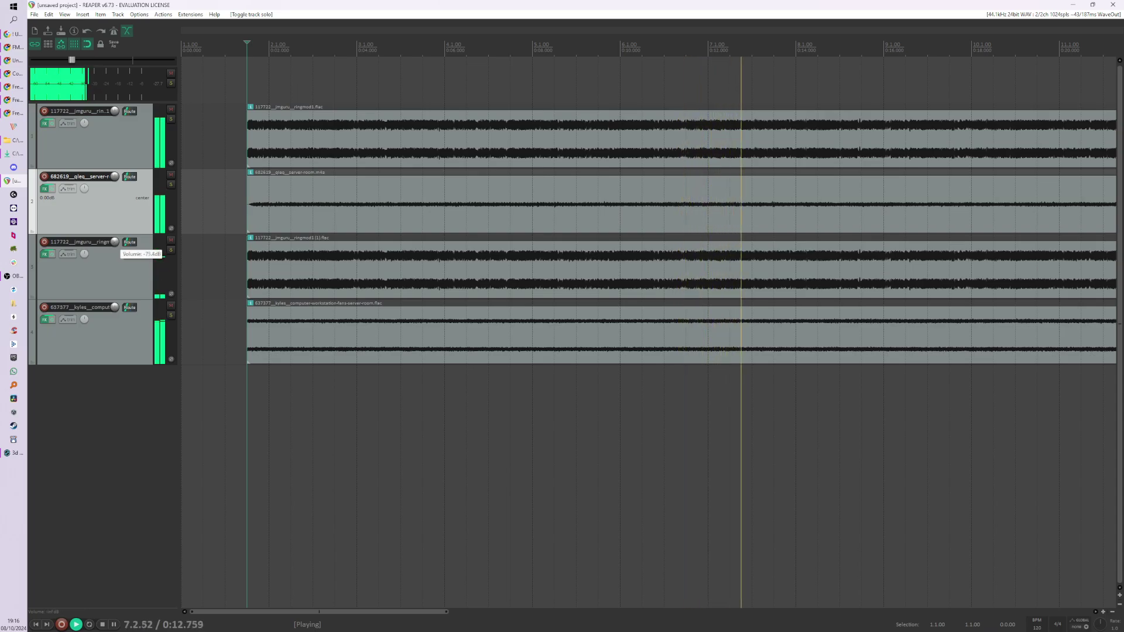
{"action": "left_click", "coordinate": [171, 251]}
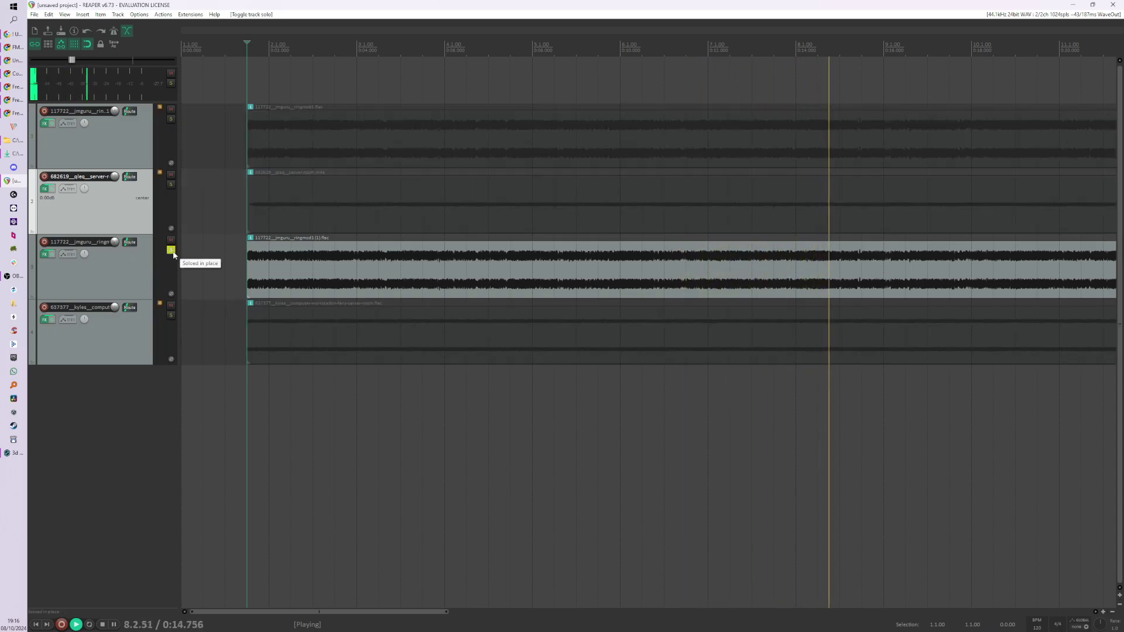
{"action": "left_click", "coordinate": [171, 250]}
{"action": "left_click", "coordinate": [171, 240]}
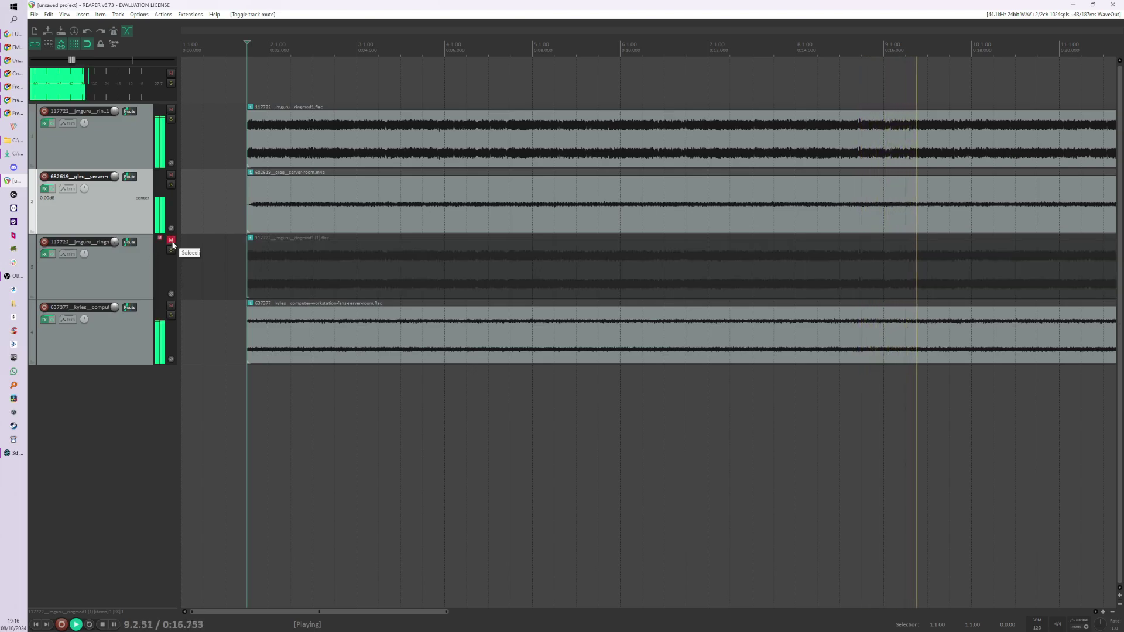
Audition the server-room track and the first ringmod1 track in solo, and adjust the first ringmod1 track's volume.
{"action": "left_click", "coordinate": [171, 186]}
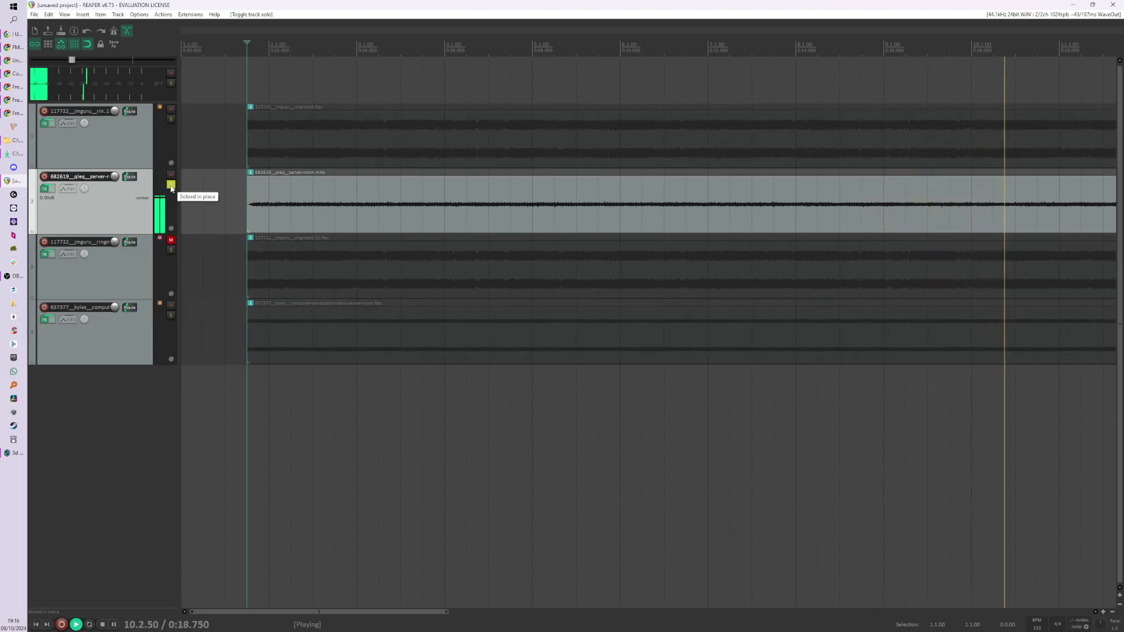
{"action": "left_click", "coordinate": [171, 185]}
{"action": "left_click", "coordinate": [171, 120]}
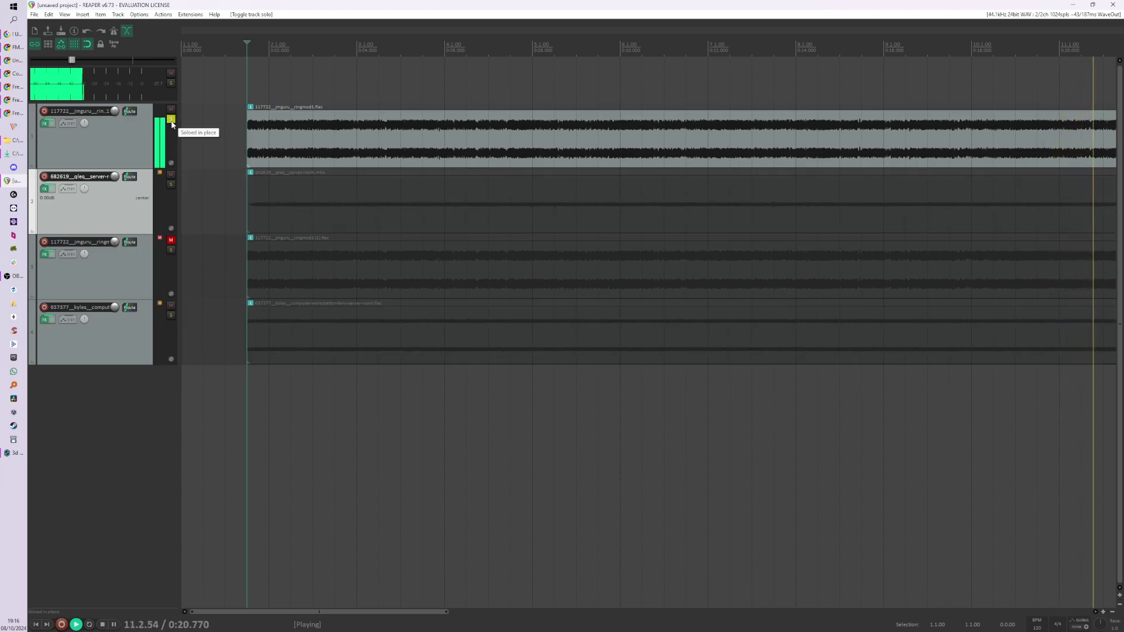
{"action": "left_click", "coordinate": [171, 120]}
{"action": "left_click_drag", "start_coordinate": [113, 113], "coordinate": [114, 120]}
Stop playback and delete the muted duplicate ringmod1 track.
{"action": "left_click", "coordinate": [134, 286]}
{"action": "key", "text": "space"}
{"action": "key", "text": "Delete"}
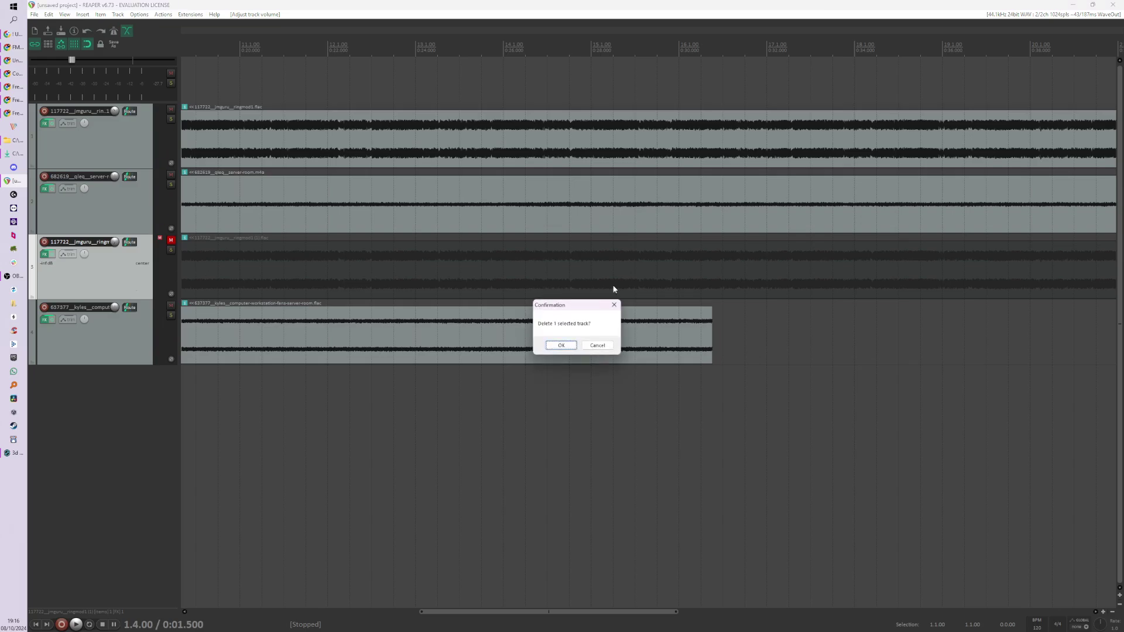
{"action": "left_click", "coordinate": [561, 346]}
{"action": "scroll", "coordinate": [342, 272], "scroll_direction": "down", "scroll_amount": 3}
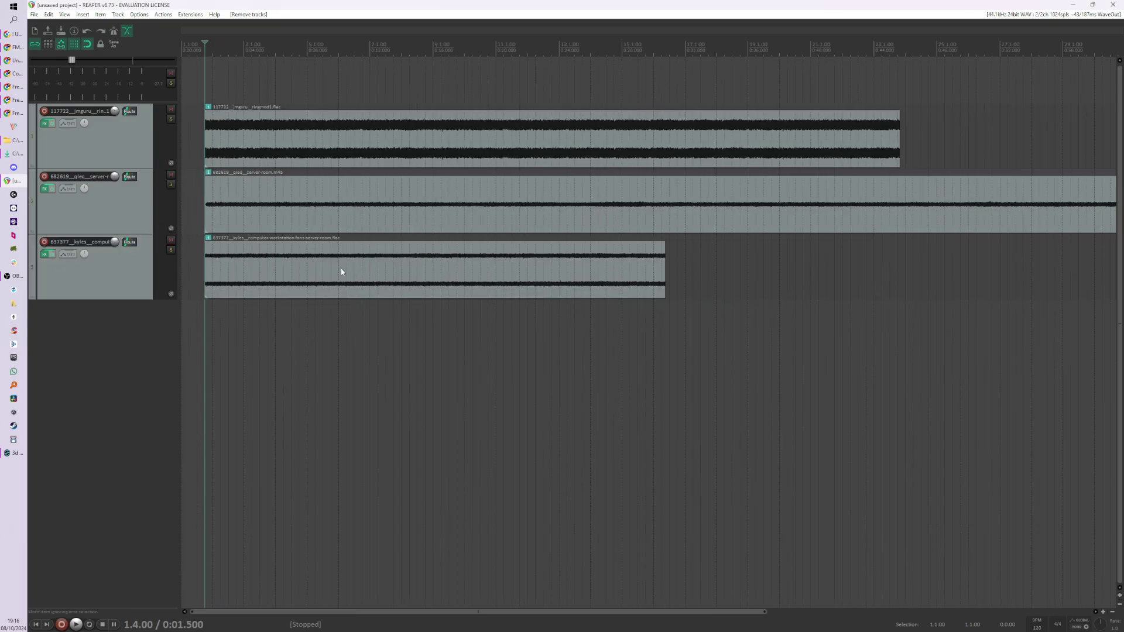
Play the mix, lower the ringmod1 track's volume, then solo the computer-workstation-fans track and raise its volume.
{"action": "key", "text": "space"}
{"action": "left_click_drag", "start_coordinate": [115, 112], "coordinate": [114, 115]}
{"action": "left_click", "coordinate": [171, 251]}
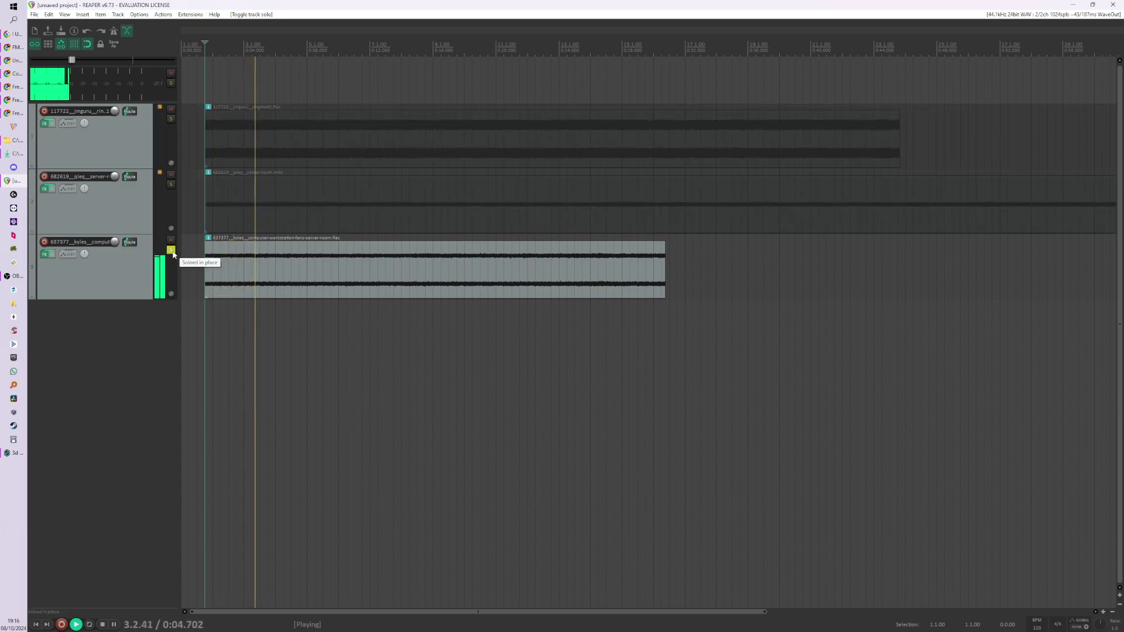
{"action": "scroll", "coordinate": [160, 257], "scroll_direction": "up", "scroll_amount": 5}
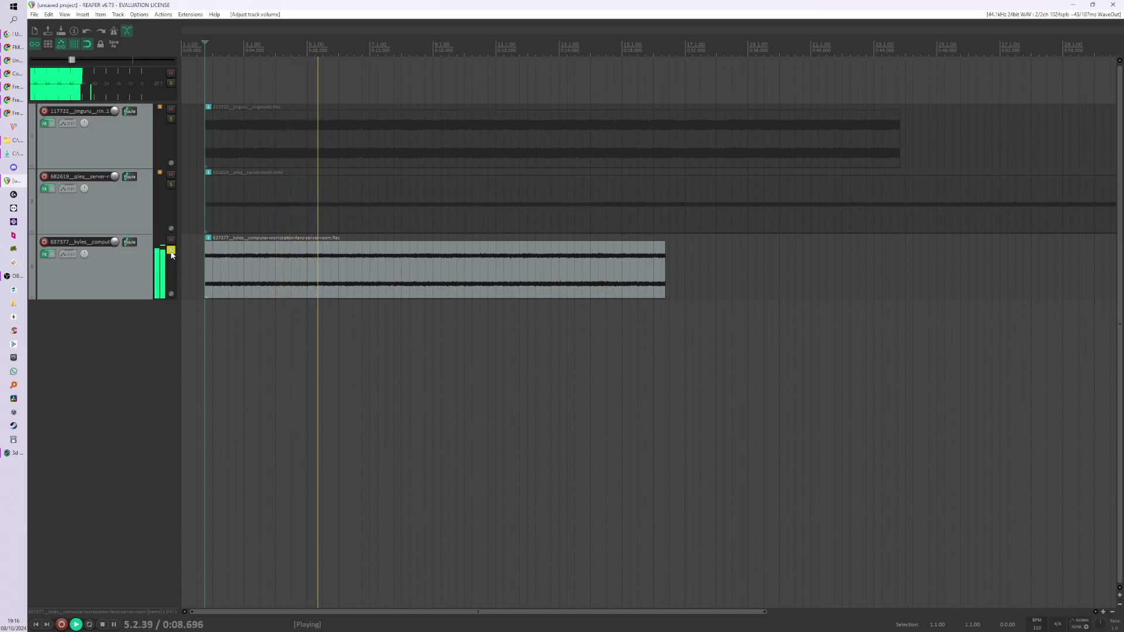
Audition the server-room track in solo, adjust the volume balance, and unsolo it to hear the full mix.
{"action": "left_click", "coordinate": [171, 185]}
{"action": "left_click", "coordinate": [171, 185]}
{"action": "scroll", "coordinate": [171, 185], "scroll_direction": "up", "scroll_amount": 3}
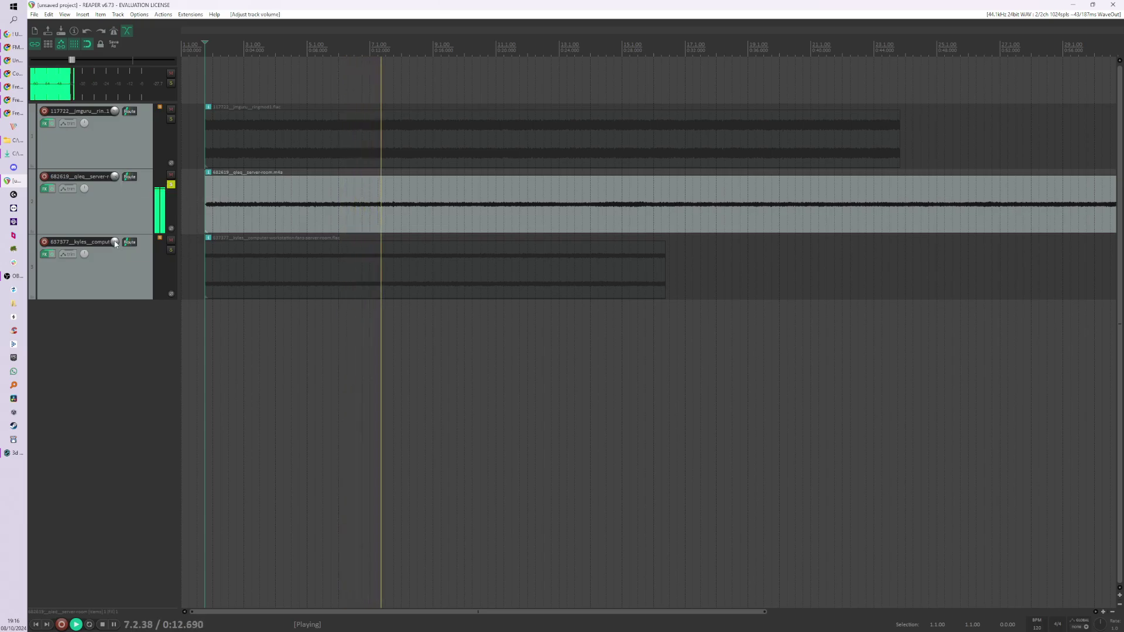
{"action": "scroll", "coordinate": [115, 244], "scroll_direction": "down", "scroll_amount": 3}
{"action": "left_click", "coordinate": [171, 185]}
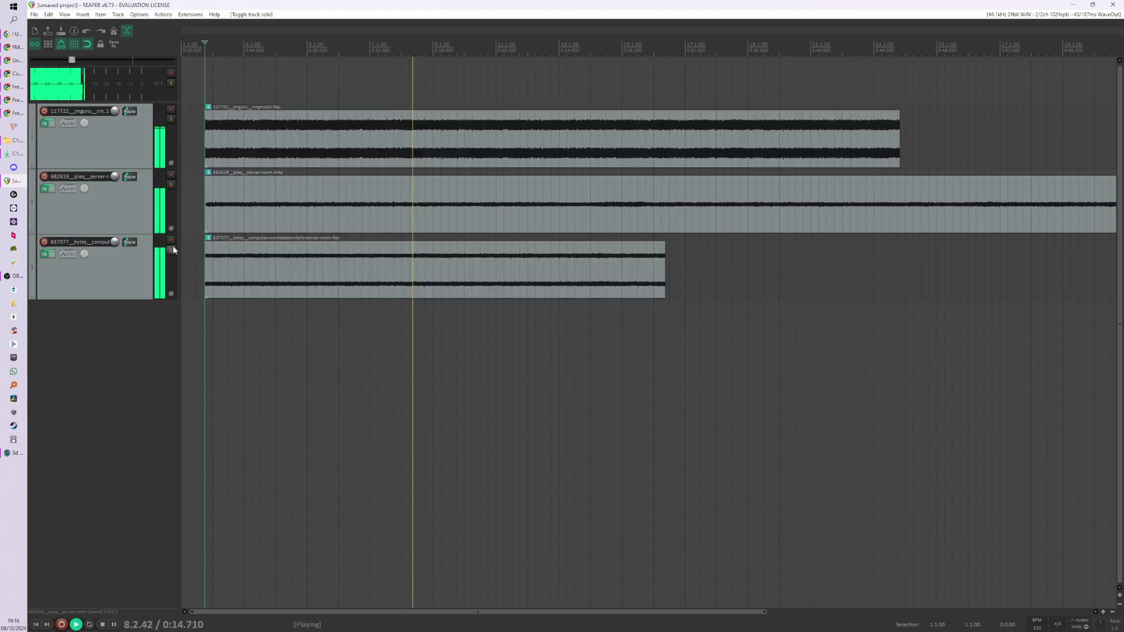
Solo the computer-workstation-fans track, stop playback and set the time selection to the length of its item.
{"action": "left_click", "coordinate": [174, 253]}
{"action": "left_click", "coordinate": [171, 251]}
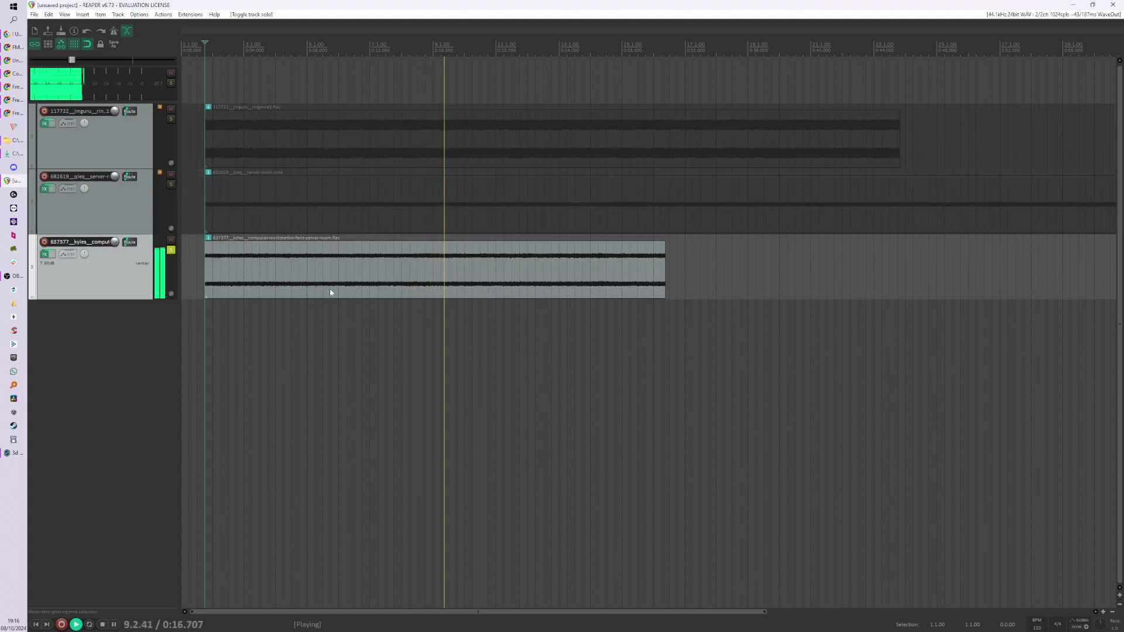
{"action": "key", "text": "space"}
{"action": "left_click", "coordinate": [386, 276]}
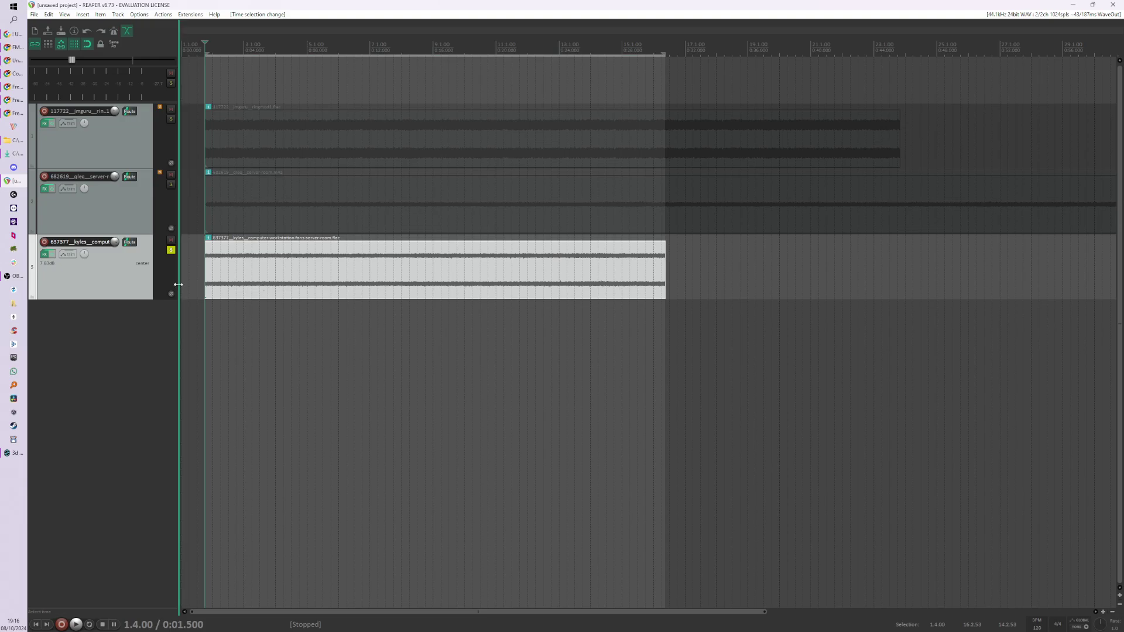
Add the ReaEQ effect to the computer-workstation-fans track and move its window clear of the tracks.
{"action": "left_click", "coordinate": [44, 254]}
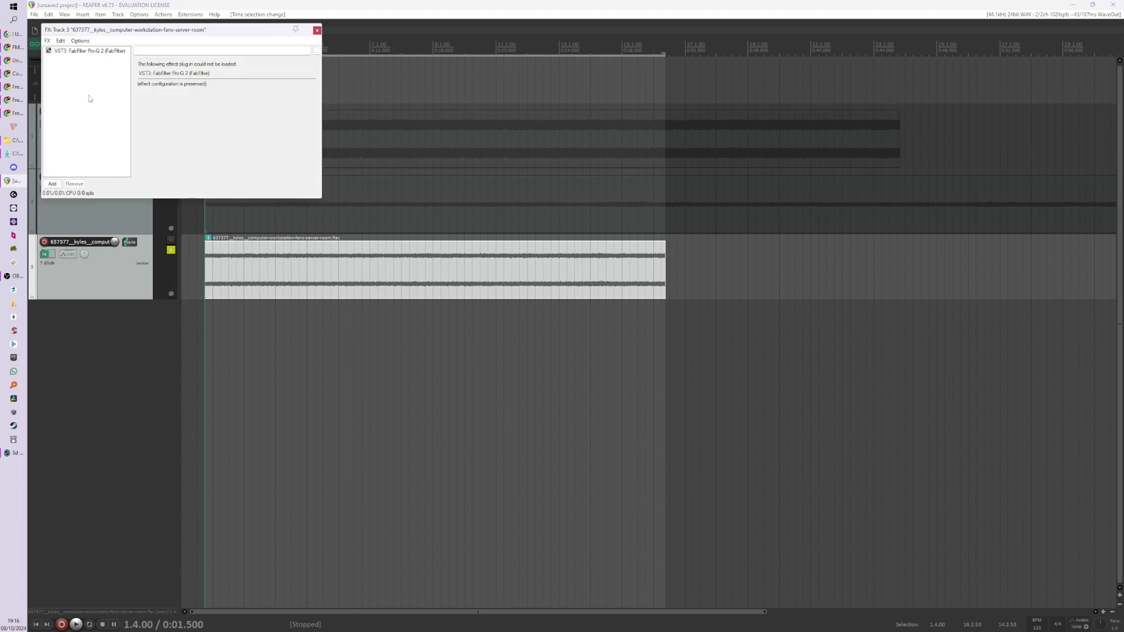
{"action": "left_click", "coordinate": [53, 184]}
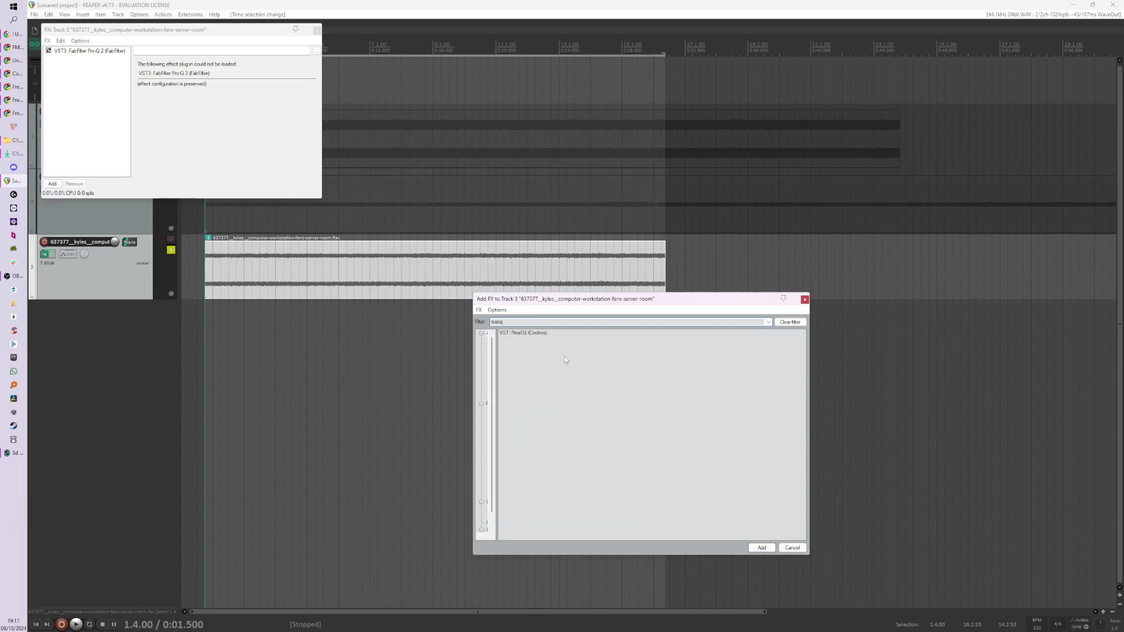
{"action": "double_click", "coordinate": [525, 333]}
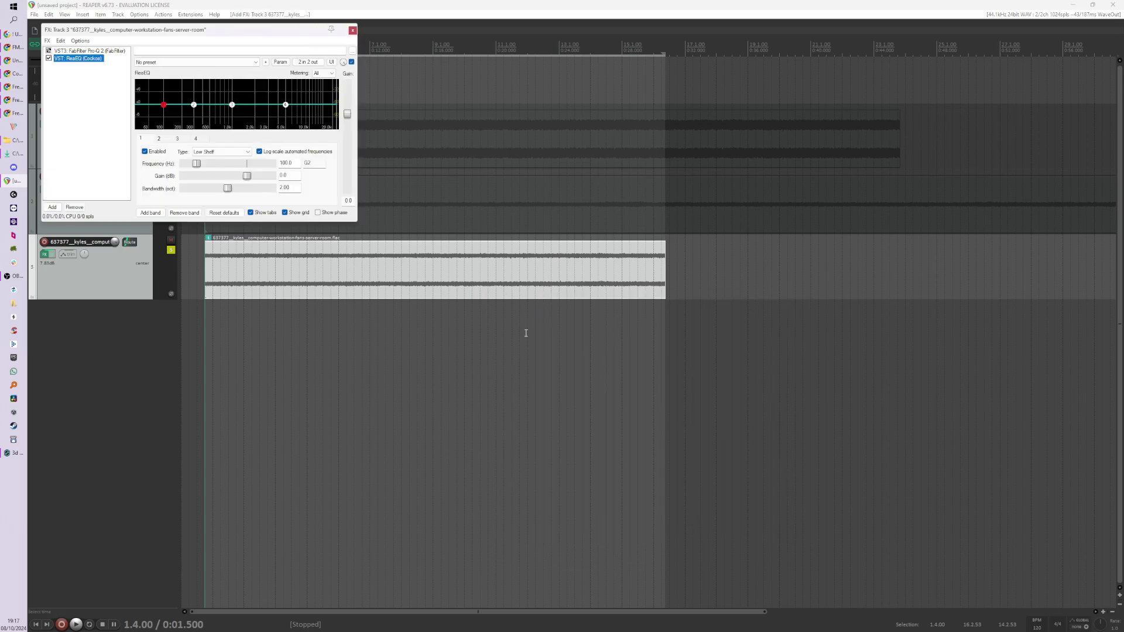
{"action": "left_click_drag", "start_coordinate": [247, 36], "coordinate": [405, 328]}
During playback, set ReaEQ's high shelf to -120 dB at about 1600 Hz and its low shelf to -120 dB at about 101 Hz.
{"action": "key", "text": "space"}
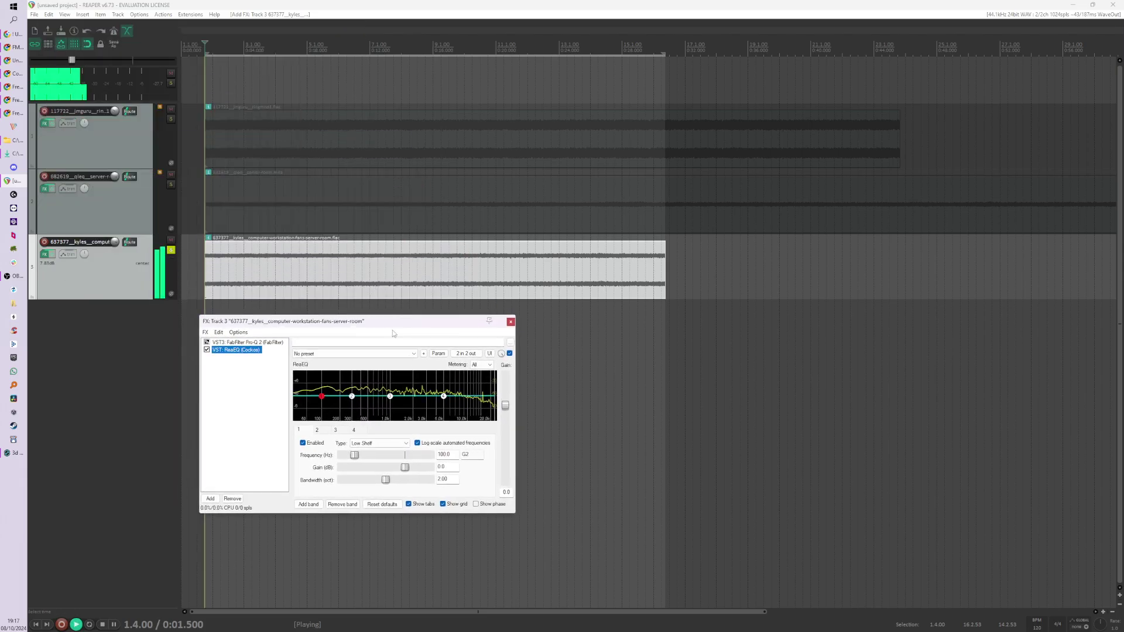
{"action": "left_click_drag", "start_coordinate": [444, 397], "coordinate": [406, 450]}
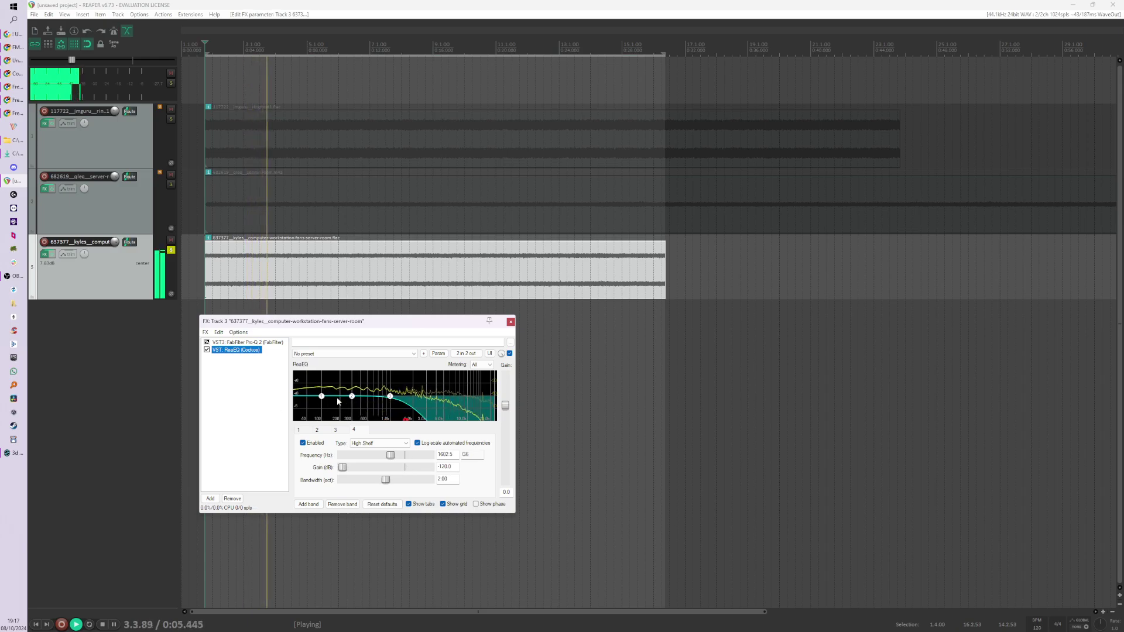
{"action": "mouse_move", "coordinate": [322, 401]}
{"action": "left_click_drag", "start_coordinate": [322, 402], "coordinate": [328, 419]}
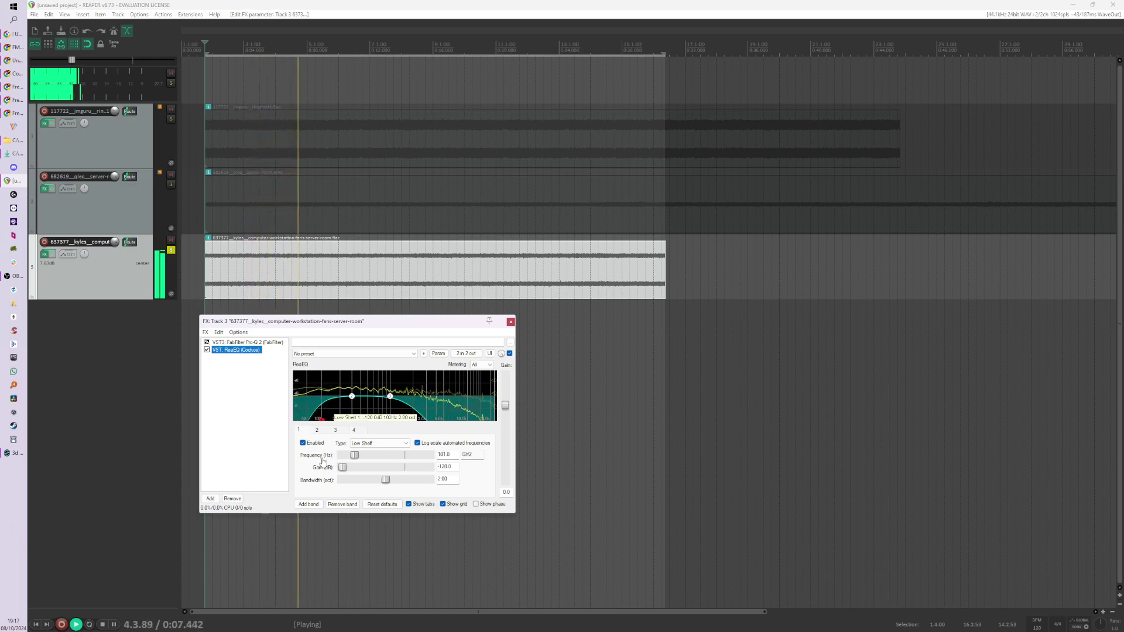
{"action": "left_click", "coordinate": [511, 322]}
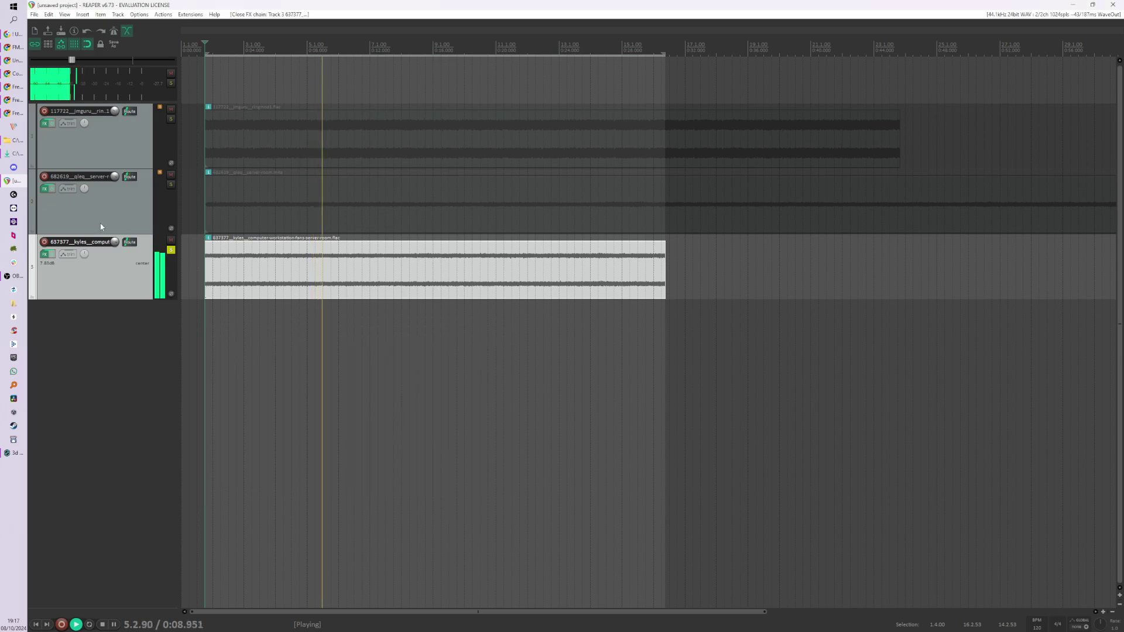
Unsolo the computer-workstation-fans track, set the ringmod1 track's volume to 0 dB and stop playback.
{"action": "left_click", "coordinate": [171, 250]}
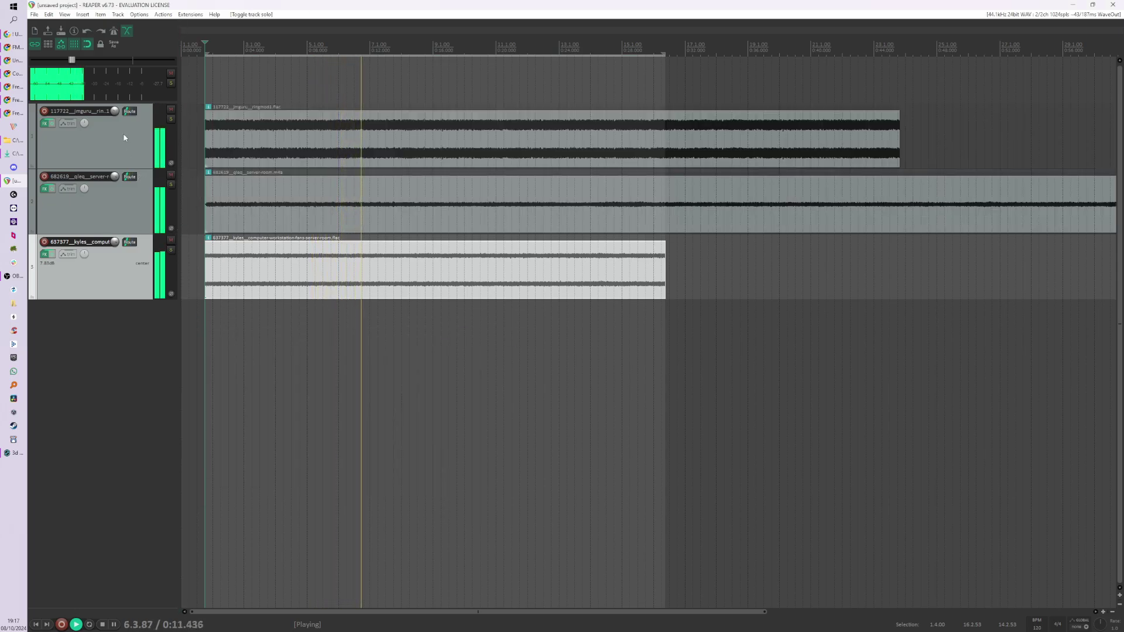
{"action": "left_click", "coordinate": [116, 112]}
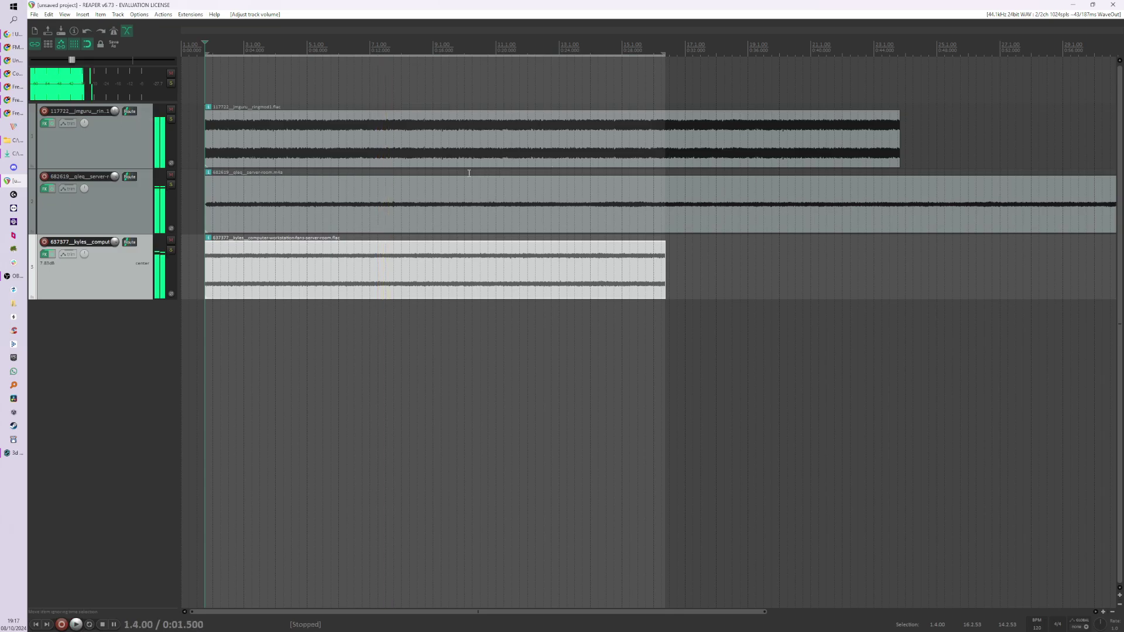
{"action": "key", "text": "space"}
Trim the ends of the server-room and ringmod1 items to match the end of the computer-workstation-fans item.
{"action": "scroll", "coordinate": [497, 215], "scroll_direction": "down", "scroll_amount": 1}
{"action": "left_click_drag", "start_coordinate": [877, 221], "coordinate": [526, 221]}
{"action": "left_click_drag", "start_coordinate": [692, 159], "coordinate": [526, 153]}
{"action": "scroll", "coordinate": [673, 238], "scroll_direction": "down", "scroll_amount": 2}
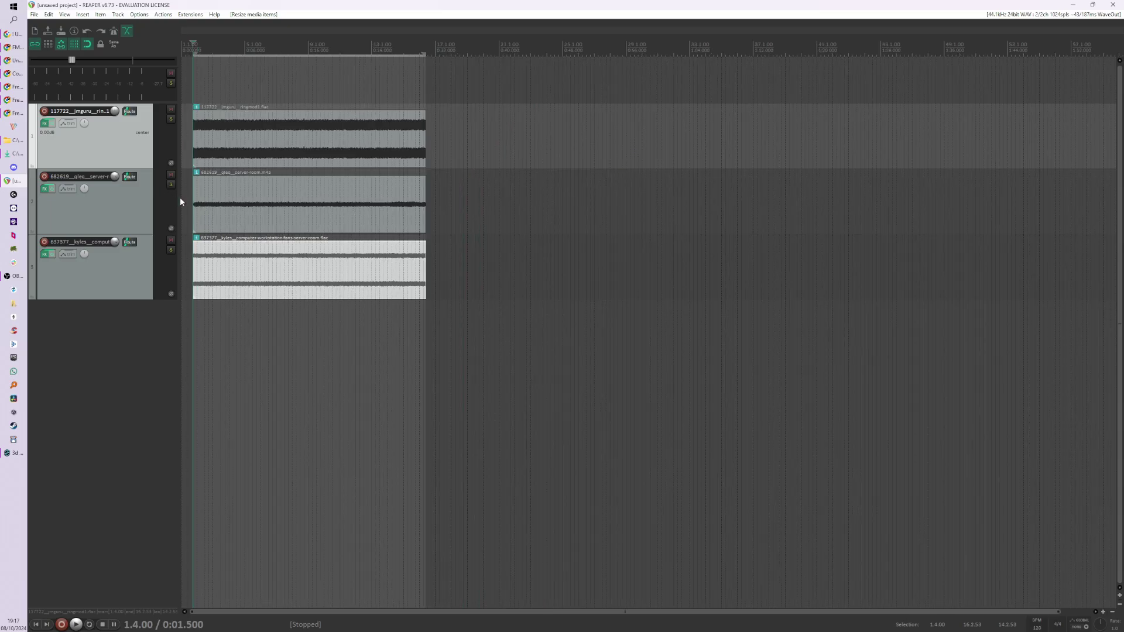
Slip the server-room item's audio earlier inside the item so its quiet opening is cut off.
{"action": "scroll", "coordinate": [223, 213], "scroll_direction": "up", "scroll_amount": 5}
{"action": "left_click_drag", "start_coordinate": [406, 188], "coordinate": [408, 190]}
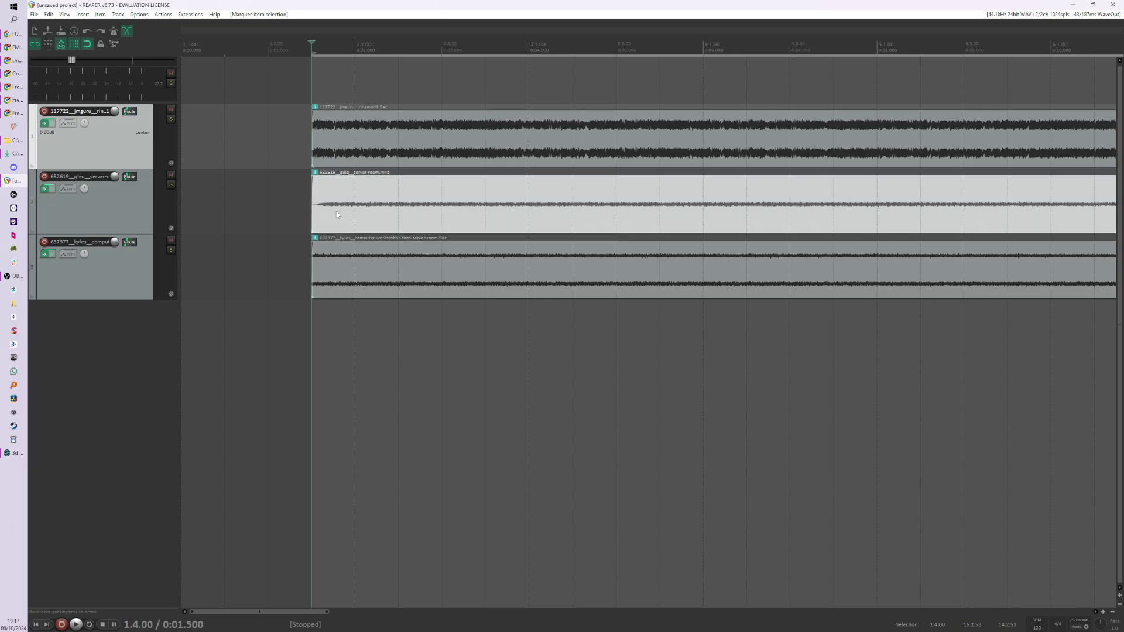
{"action": "mouse_move", "coordinate": [332, 209]}
{"action": "left_mouse_down"}
{"action": "mouse_move", "coordinate": [289, 205]}
{"action": "mouse_move", "coordinate": [413, 185]}
{"action": "mouse_move", "coordinate": [373, 186]}
{"action": "mouse_move", "coordinate": [319, 212]}
{"action": "left_mouse_up"}
{"action": "scroll", "coordinate": [280, 224], "scroll_direction": "down", "scroll_amount": 6}
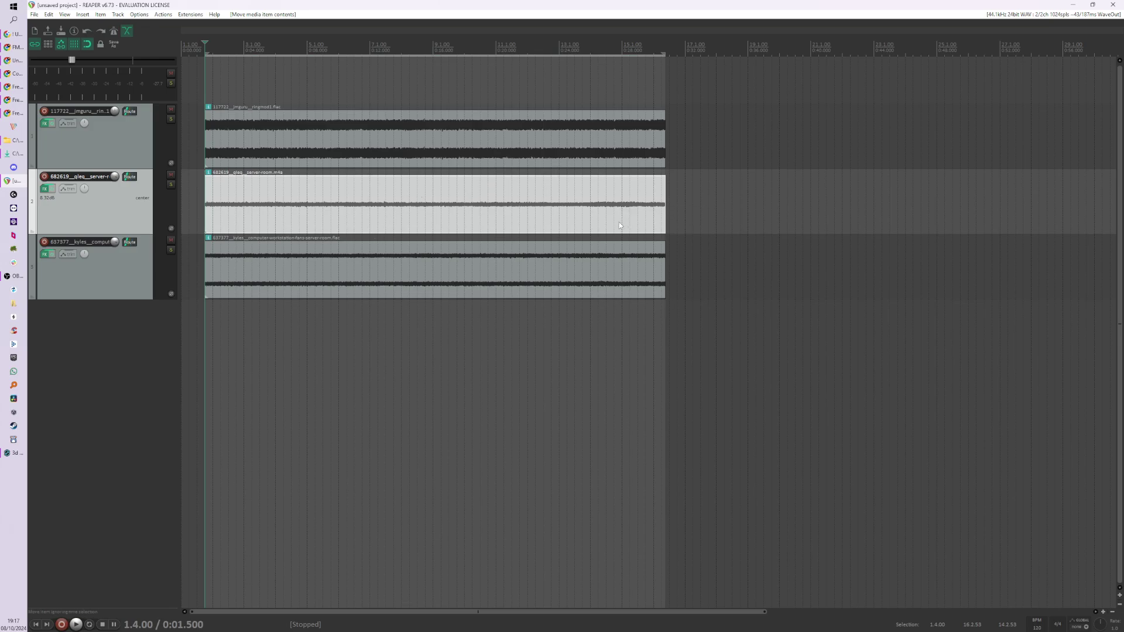
Find the action "Markers: Insert separate regions for each selected item" and run it on the server-room item.
{"action": "key", "text": "shift+slash"}
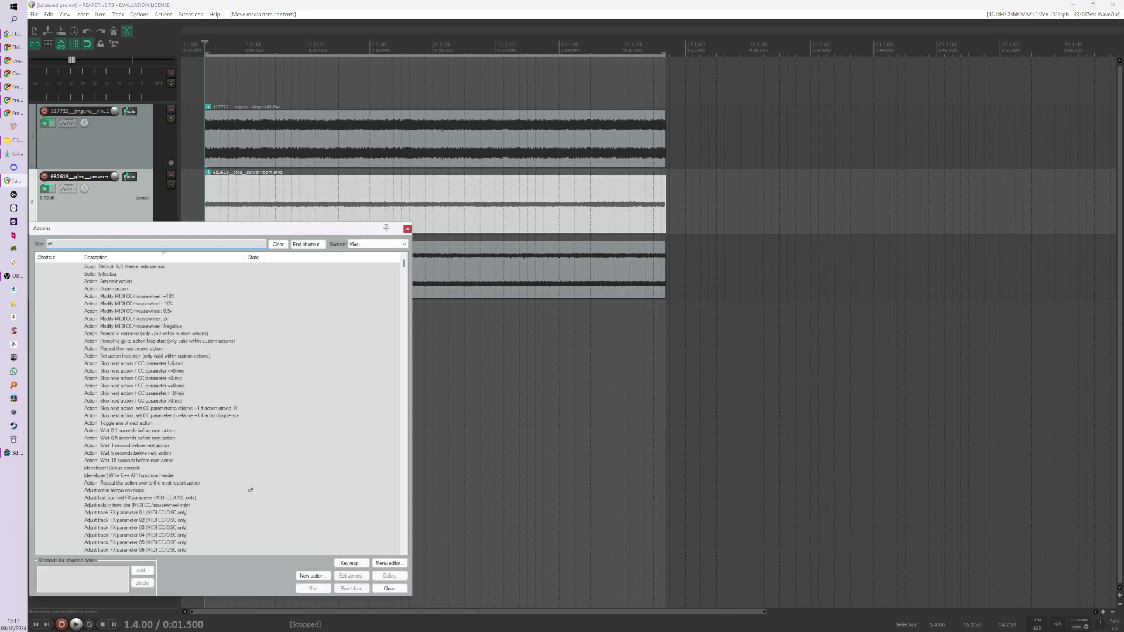
{"action": "type", "text": "region item"}
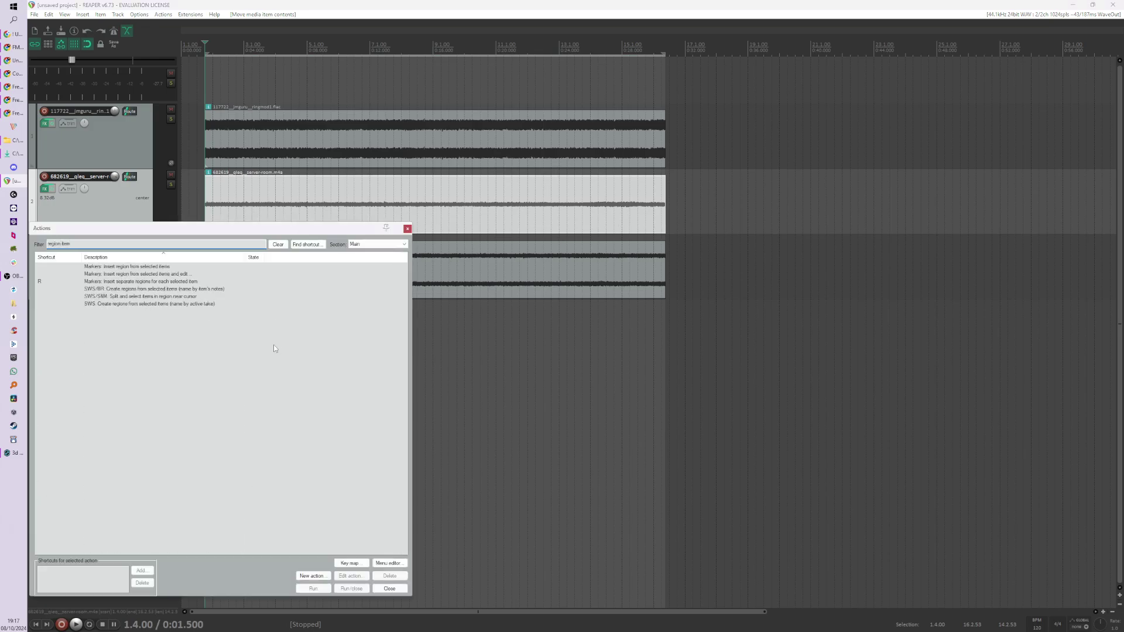
{"action": "left_click", "coordinate": [48, 281]}
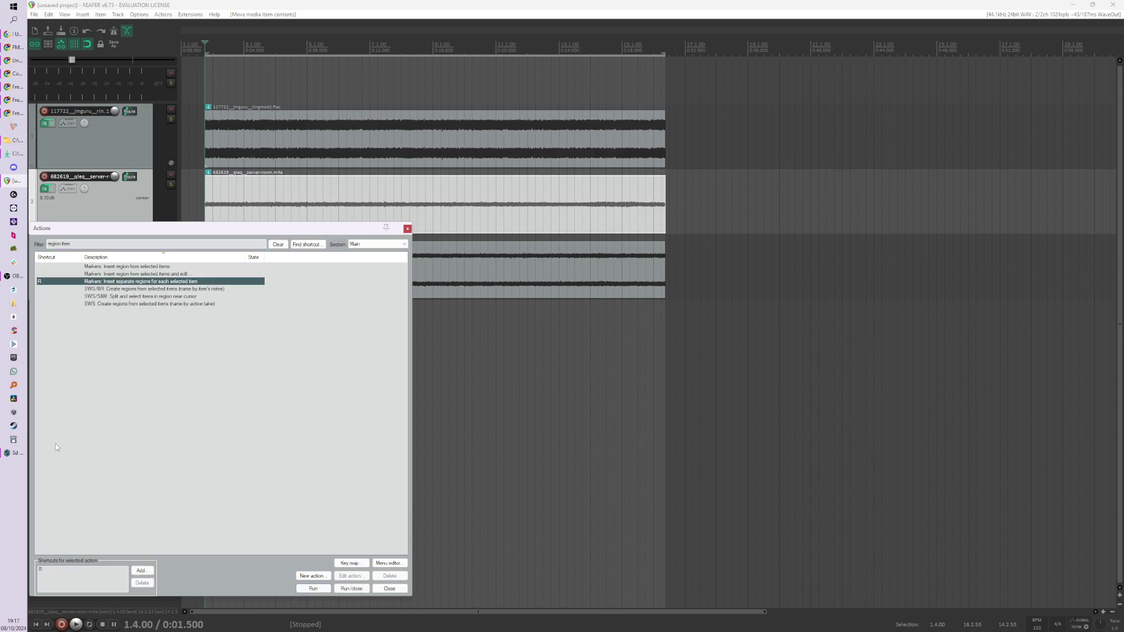
{"action": "left_click", "coordinate": [300, 589]}
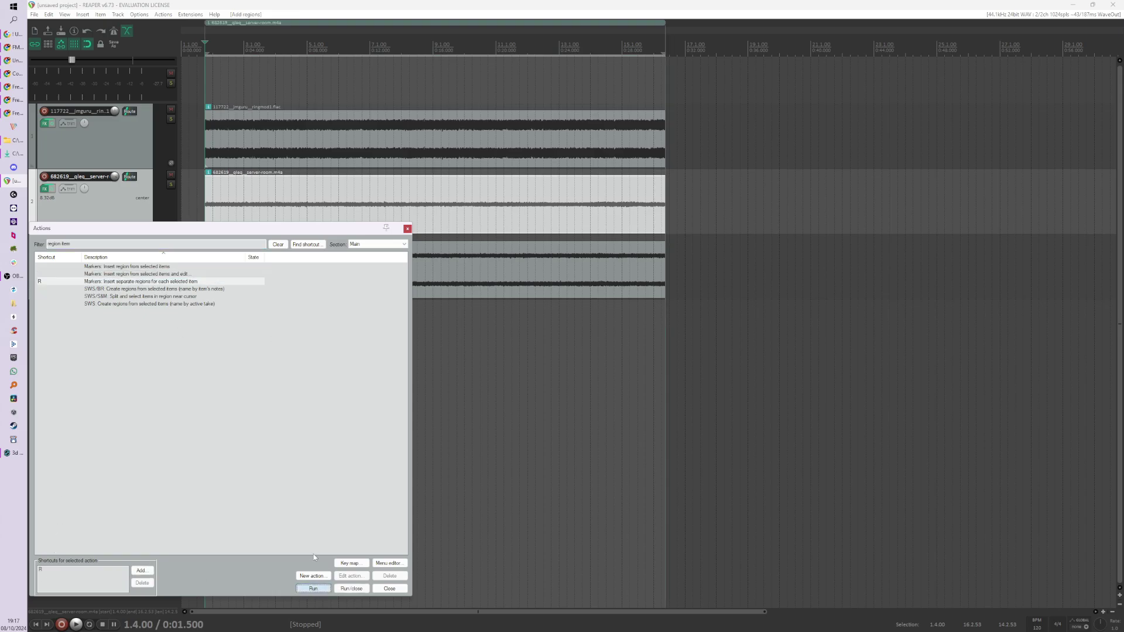
{"action": "left_click", "coordinate": [408, 229]}
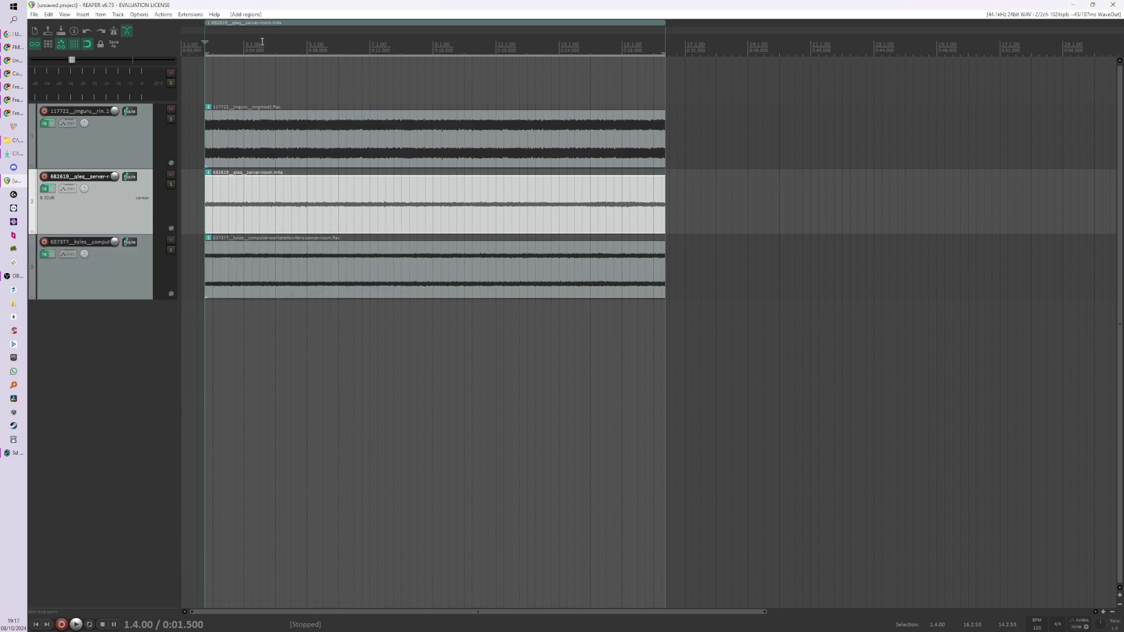
Rename the new region as AMB dropship.
{"action": "double_click", "coordinate": [289, 23]}
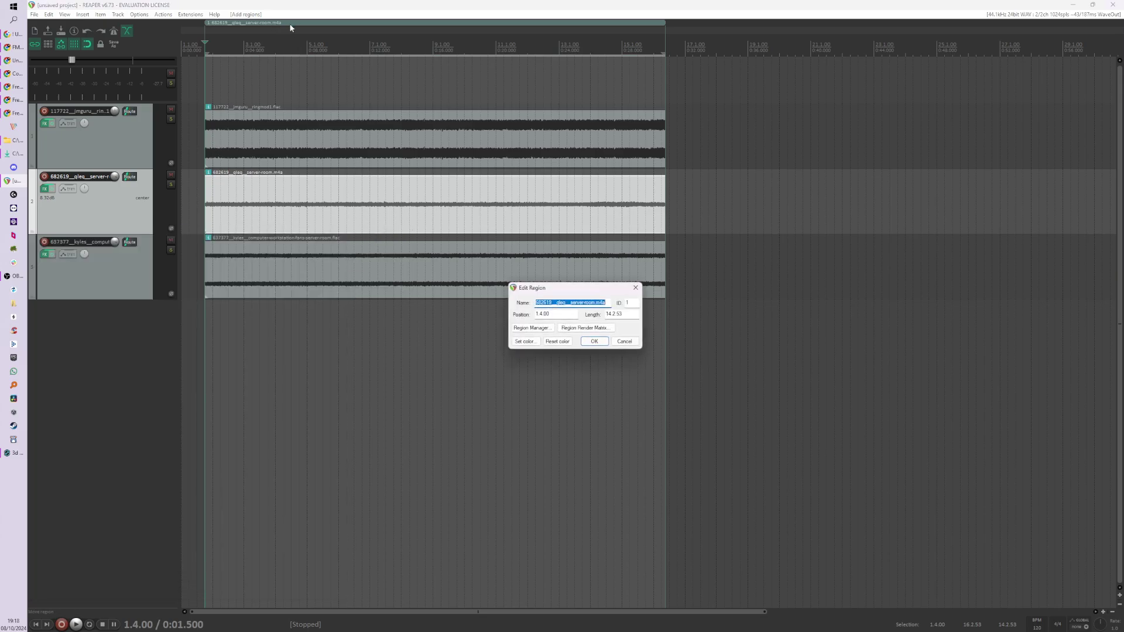
{"action": "type", "text": "AMB dropship"}
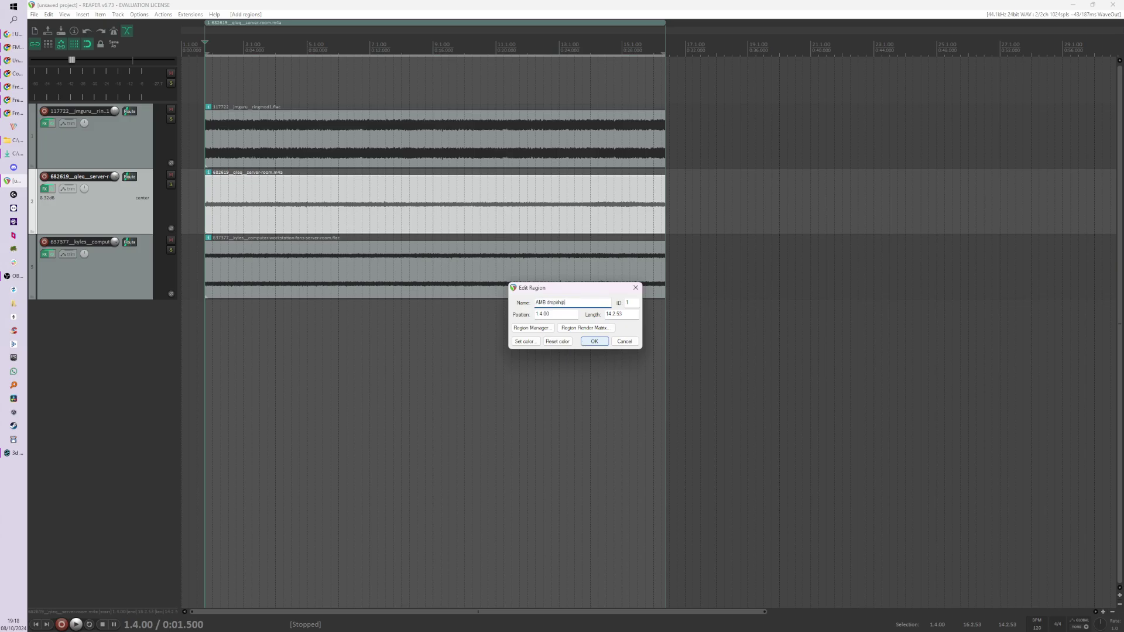
{"action": "left_click", "coordinate": [593, 342]}
Open the render settings and load the all-settings preset MMG.
{"action": "left_click", "coordinate": [37, 15]}
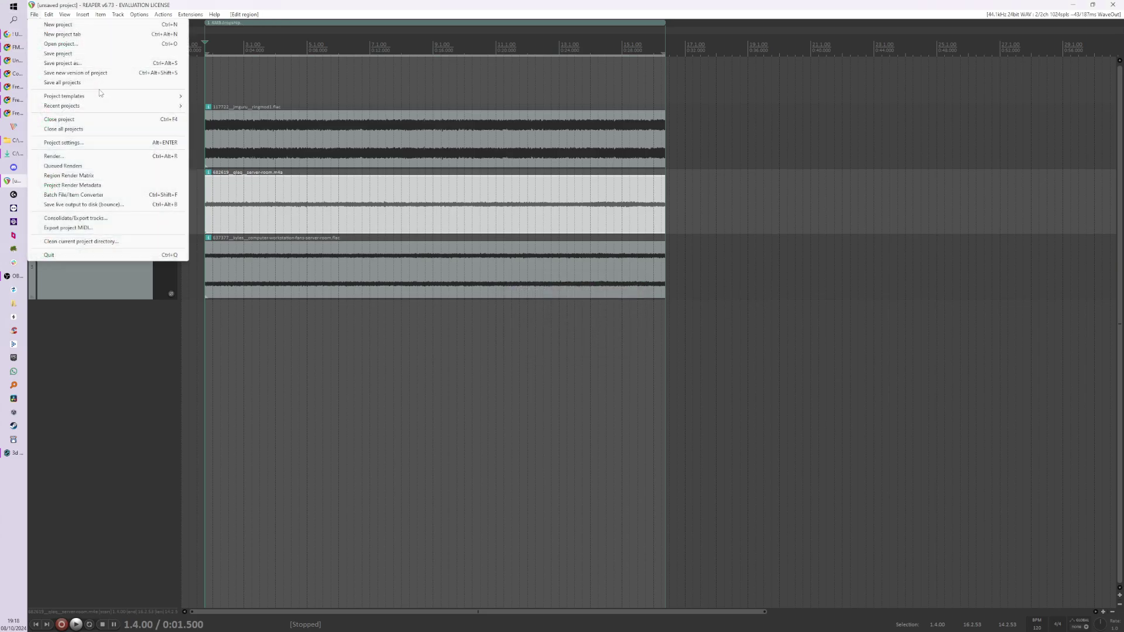
{"action": "left_click", "coordinate": [116, 155]}
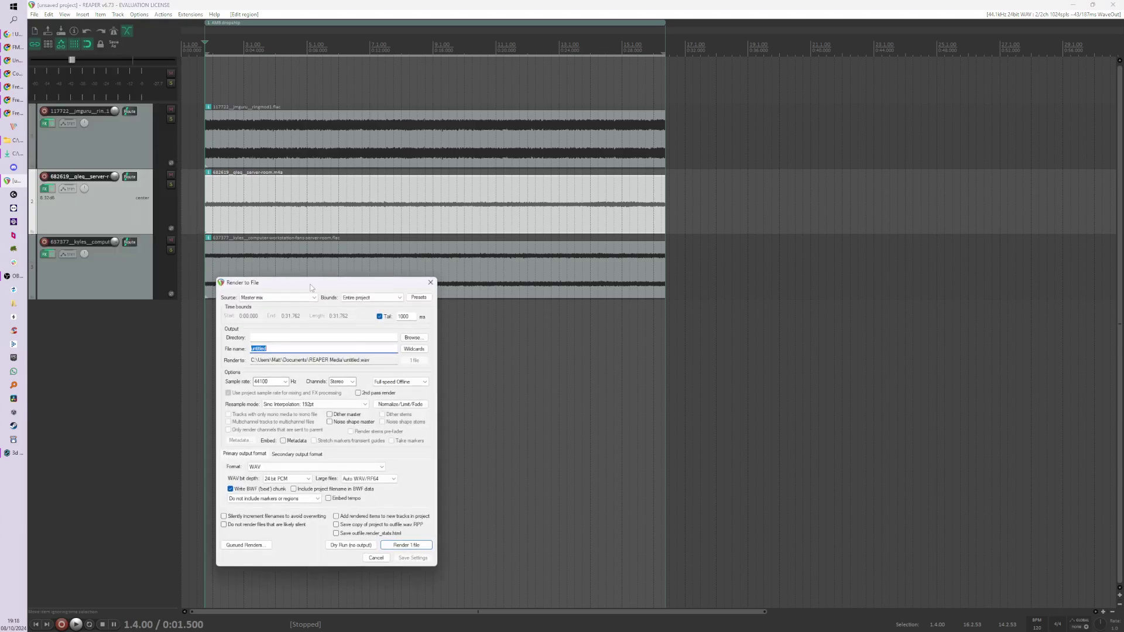
{"action": "left_click", "coordinate": [412, 299]}
{"action": "mouse_move", "coordinate": [460, 338]}
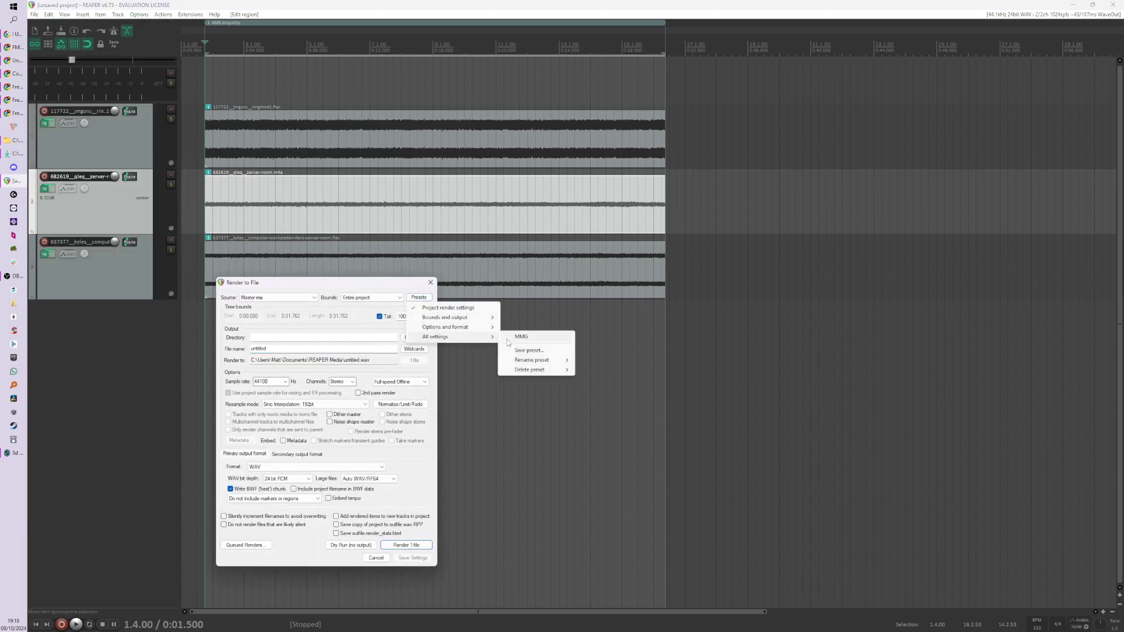
{"action": "left_click", "coordinate": [521, 337]}
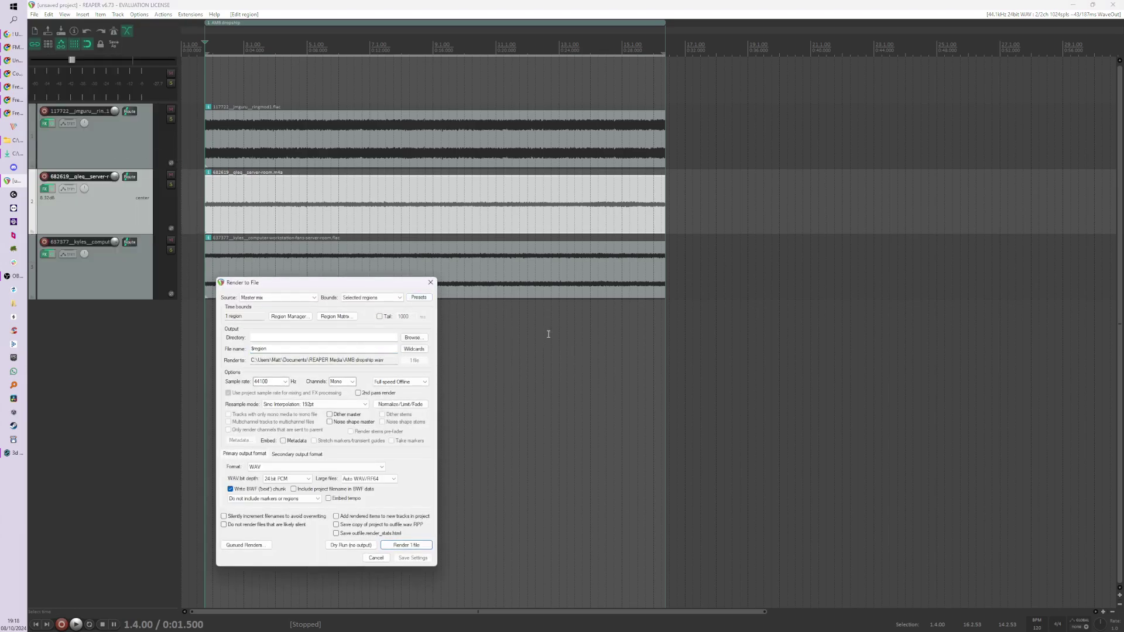
Set the render output directory to the Downloads folder and render the AMB dropship region as a WAV file.
{"action": "left_click", "coordinate": [413, 338]}
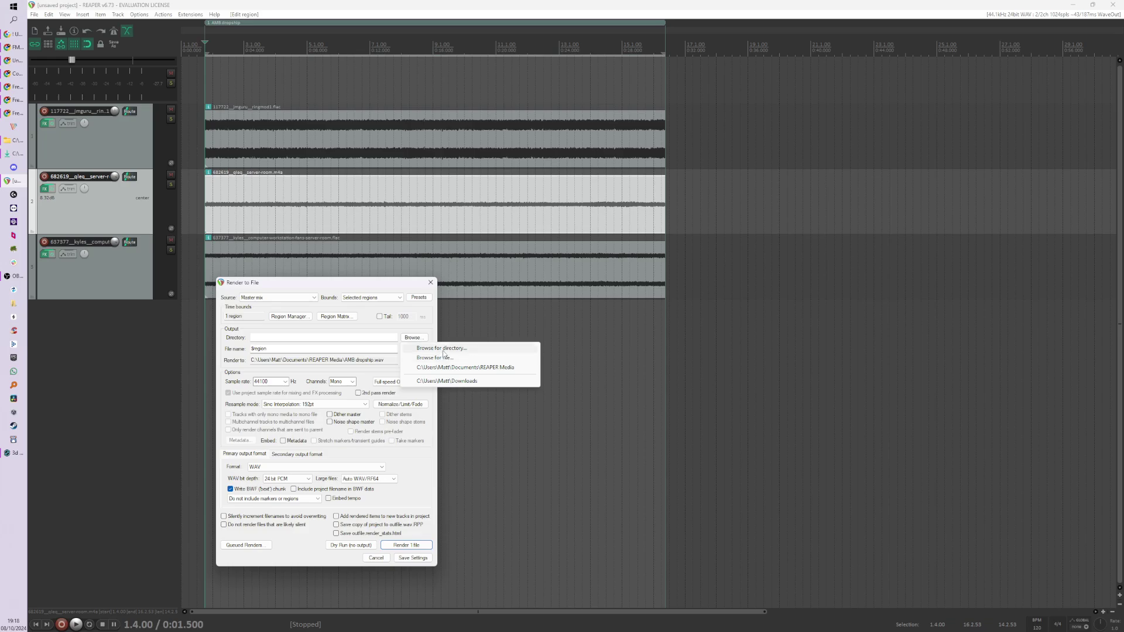
{"action": "left_click", "coordinate": [452, 351]}
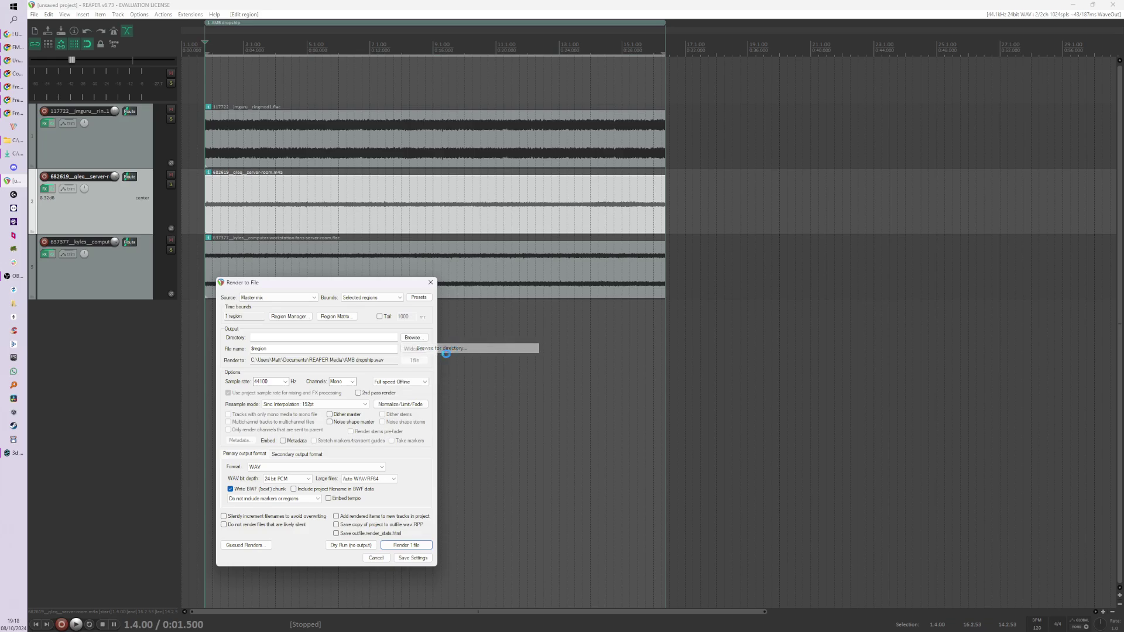
{"action": "left_click", "coordinate": [620, 399]}
{"action": "left_click", "coordinate": [414, 338]}
{"action": "left_click", "coordinate": [443, 385]}
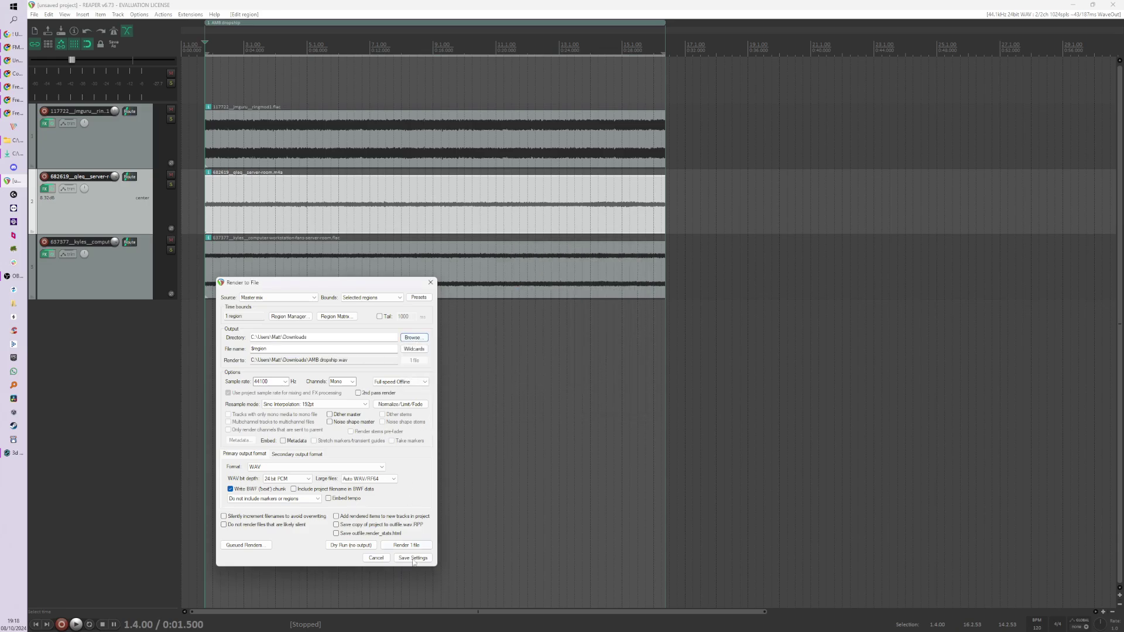
{"action": "left_click", "coordinate": [406, 545]}
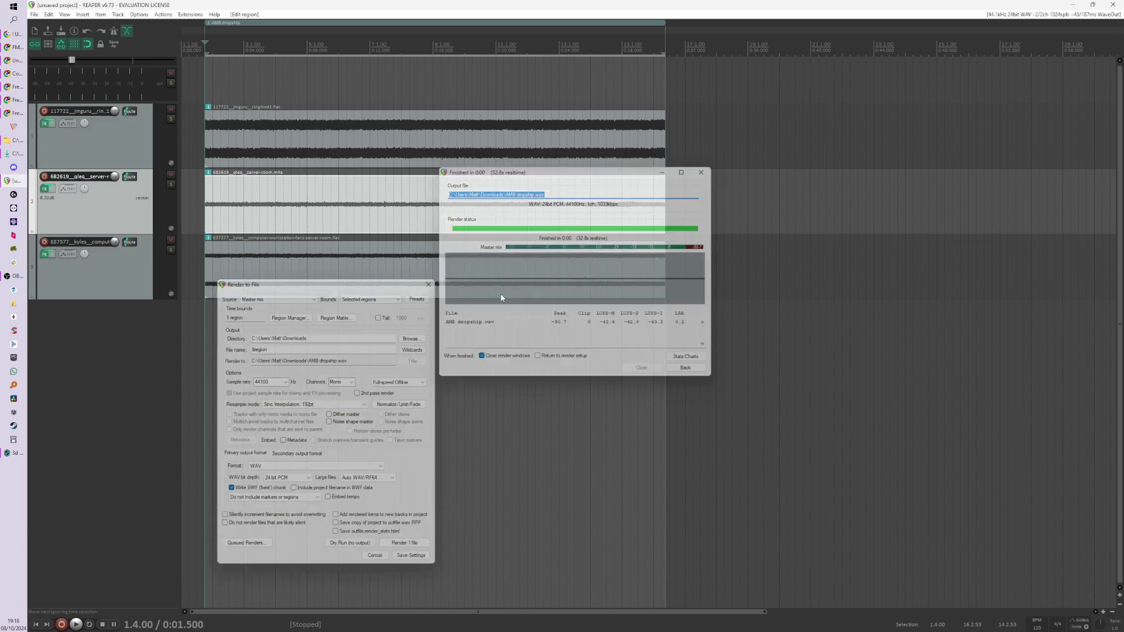
Close the REAPER project and place AMB dropship.wav at the start of the Dropship event's Audio 1 track in FMOD Studio.
{"action": "left_click", "coordinate": [1113, 4]}
{"action": "left_click", "coordinate": [579, 348]}
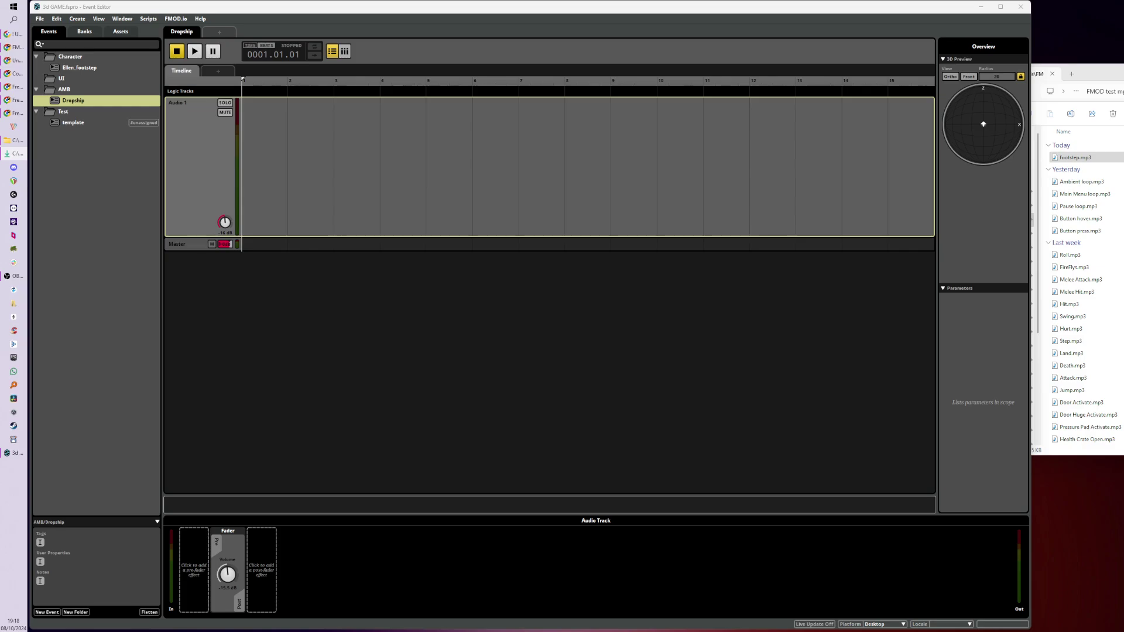
{"action": "left_click_drag", "start_coordinate": [1, 189], "coordinate": [291, 190]}
{"action": "left_click_drag", "start_coordinate": [460, 168], "coordinate": [361, 174]}
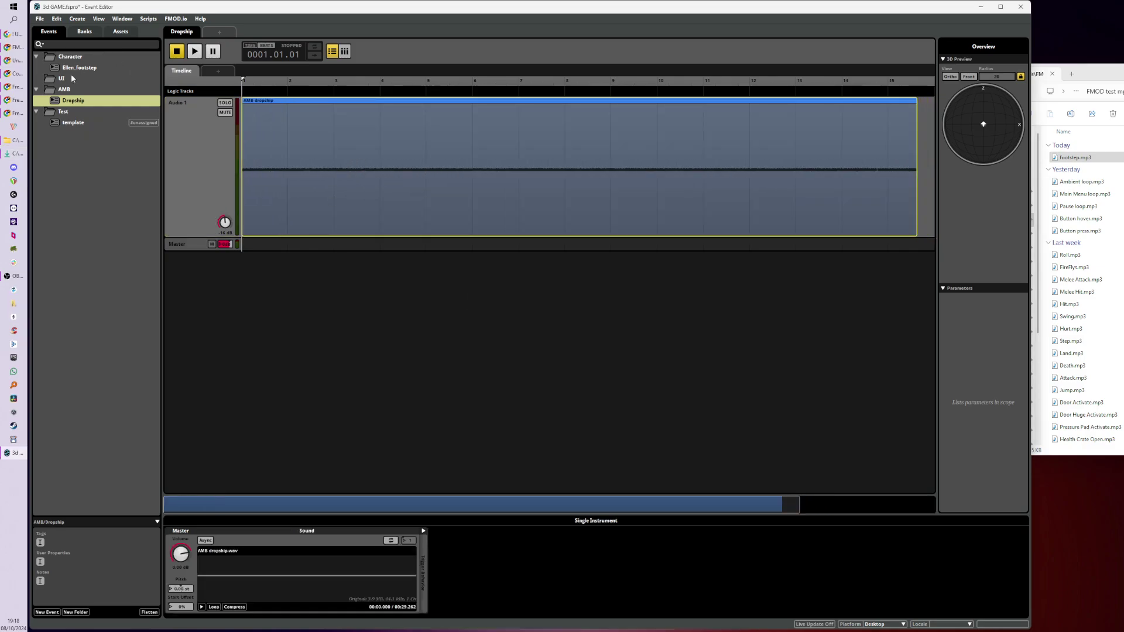
Create a loop region spanning the AMB dropship instrument and add a second audio track to the Dropship event.
{"action": "scroll", "coordinate": [423, 205], "scroll_direction": "down", "scroll_amount": 2}
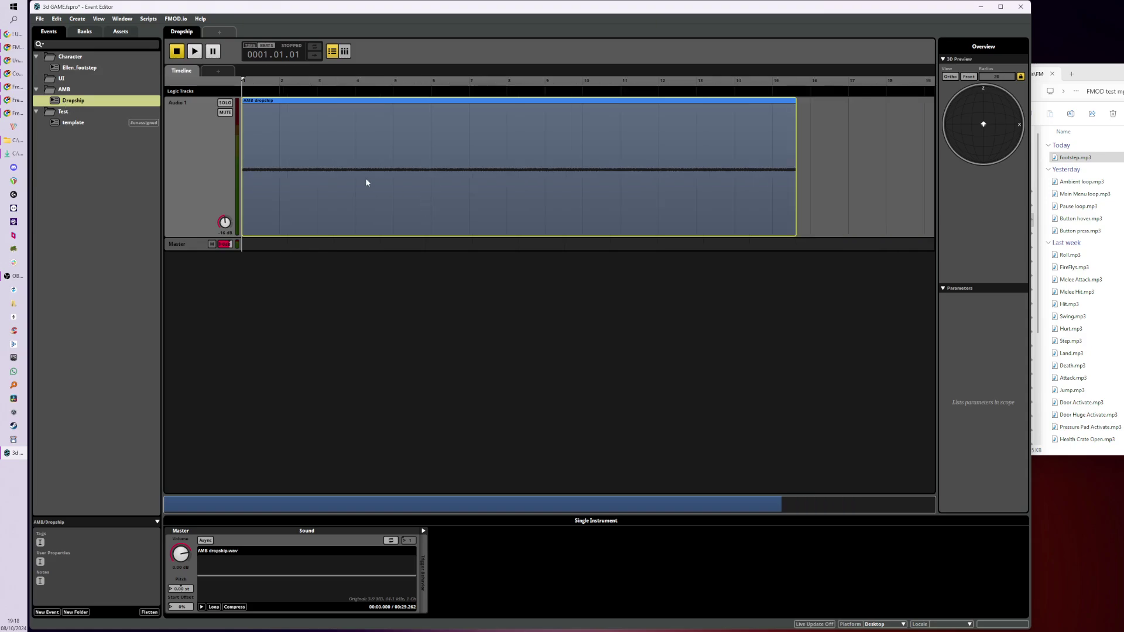
{"action": "right_click", "coordinate": [404, 153]}
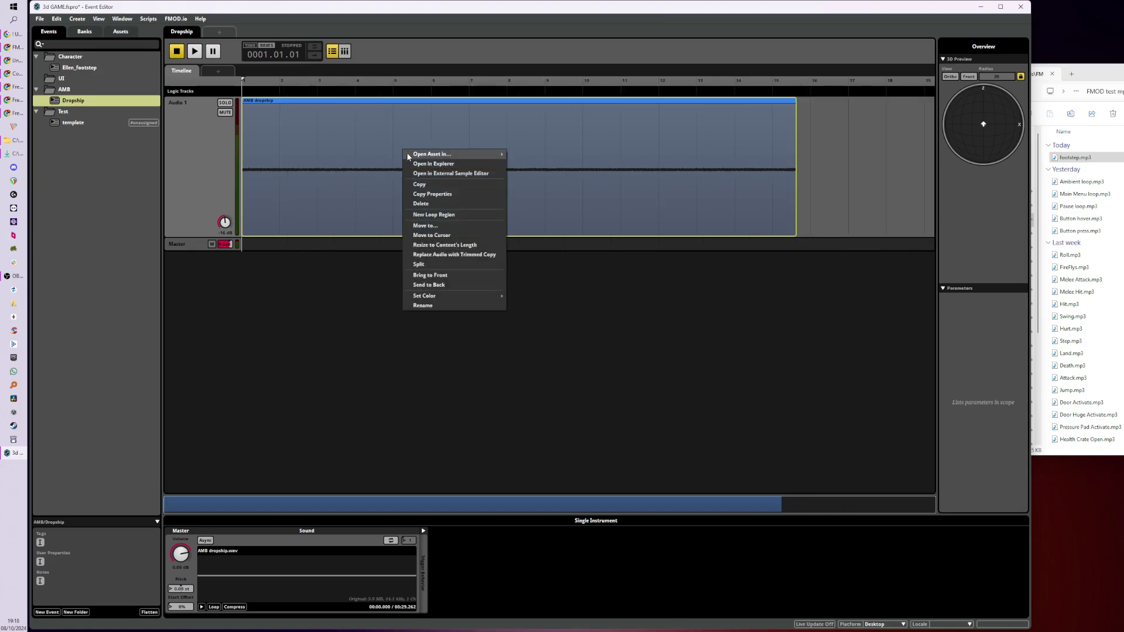
{"action": "left_click", "coordinate": [468, 215]}
{"action": "left_click", "coordinate": [203, 214]}
{"action": "right_click", "coordinate": [204, 213]}
{"action": "left_click", "coordinate": [211, 218]}
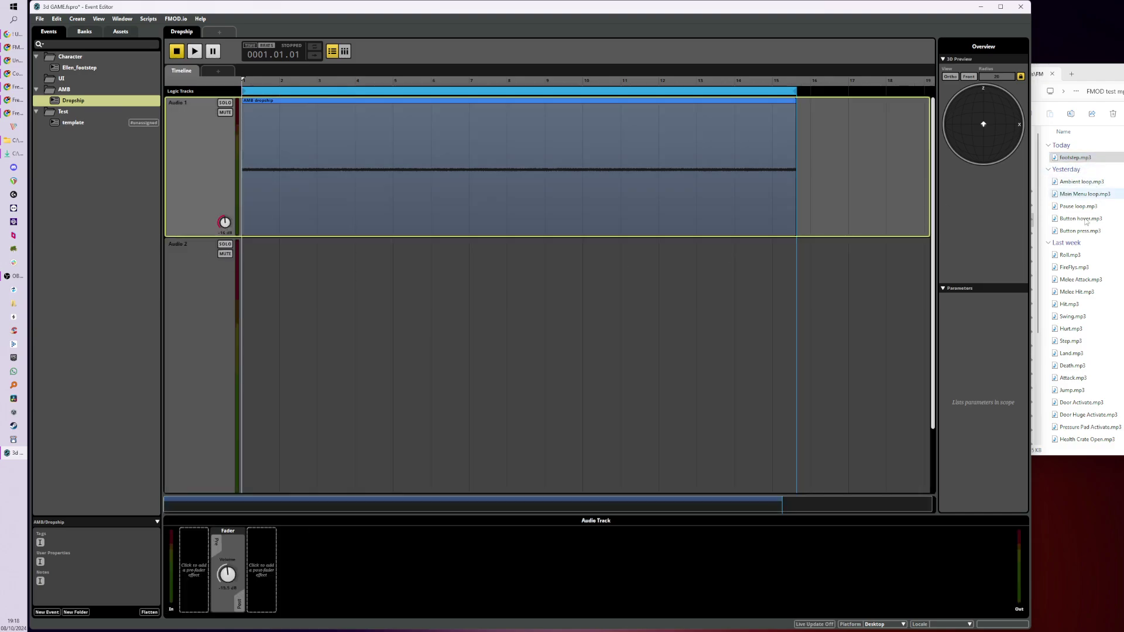
Place Ambient loop.mp3 at the start of the Audio 2 track, lower that track's volume and audition the event.
{"action": "left_click_drag", "start_coordinate": [1093, 186], "coordinate": [255, 367]}
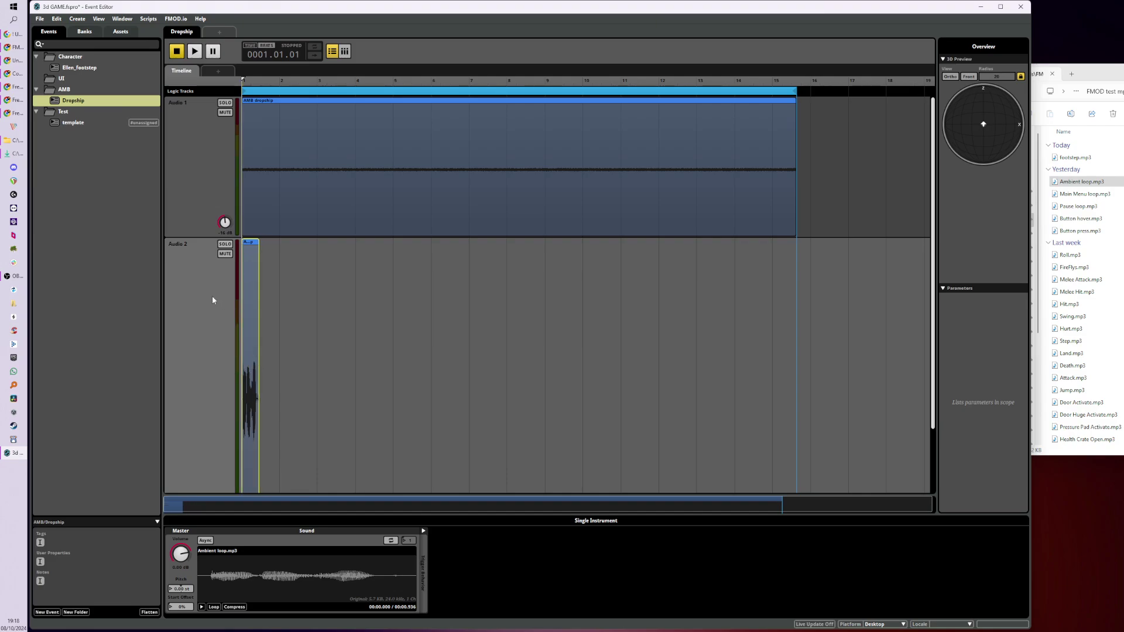
{"action": "scroll", "coordinate": [206, 287], "scroll_direction": "down", "scroll_amount": 2}
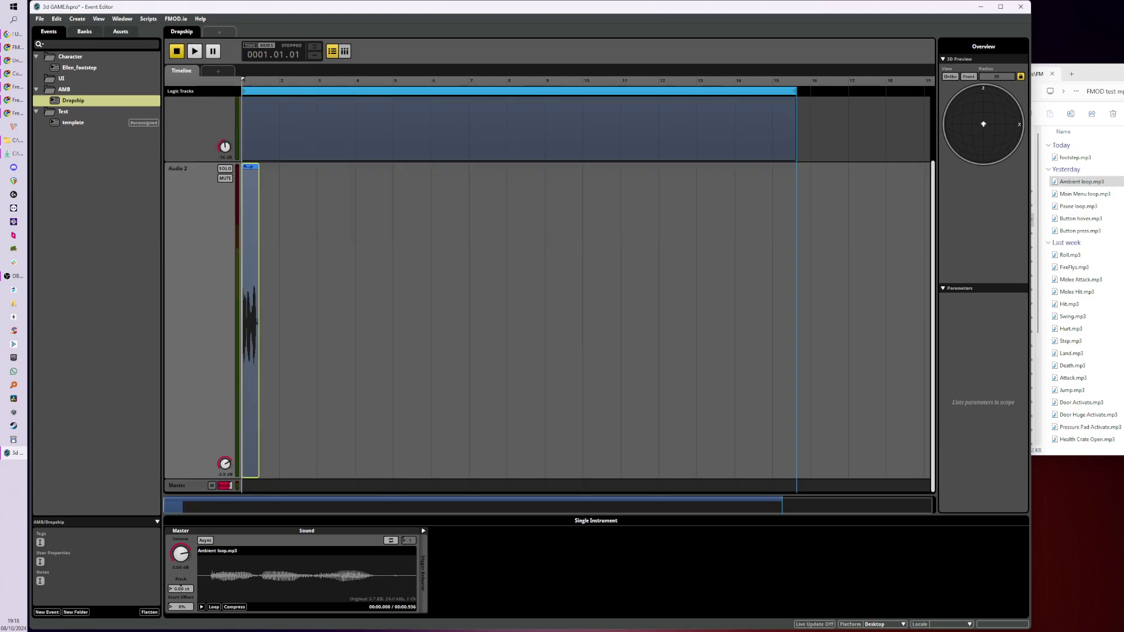
{"action": "left_click_drag", "start_coordinate": [225, 463], "coordinate": [225, 487]}
{"action": "key", "text": "space"}
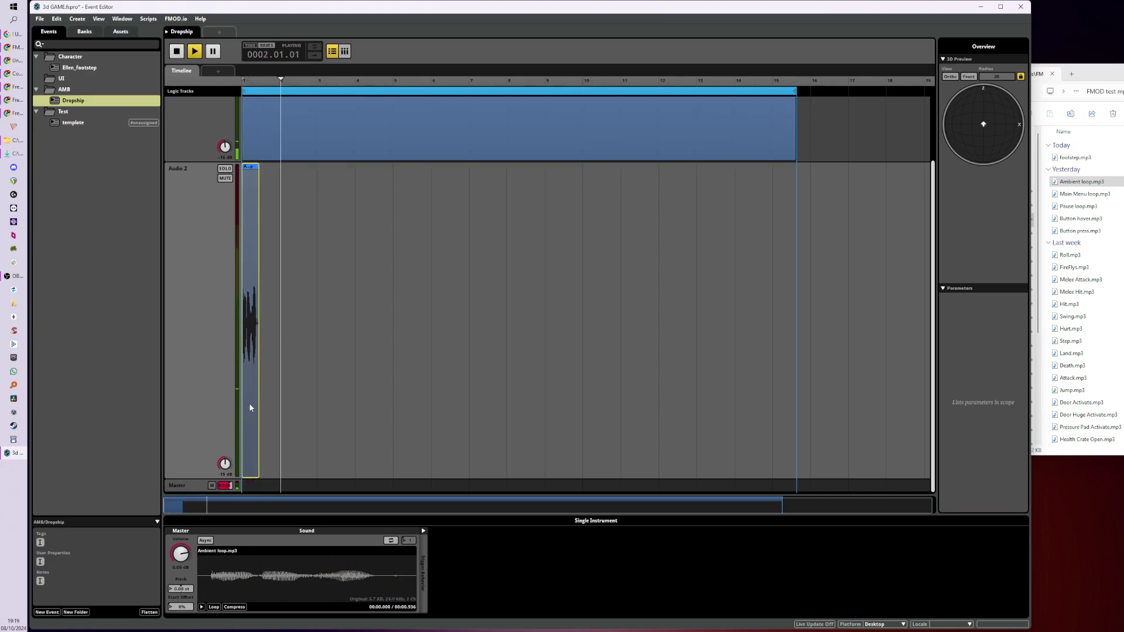
Paste four more copies of the Ambient loop instrument along Audio 2, spaced about one bar apart through bar 5.
{"action": "left_click", "coordinate": [278, 400]}
{"action": "key", "text": "ctrl+v"}
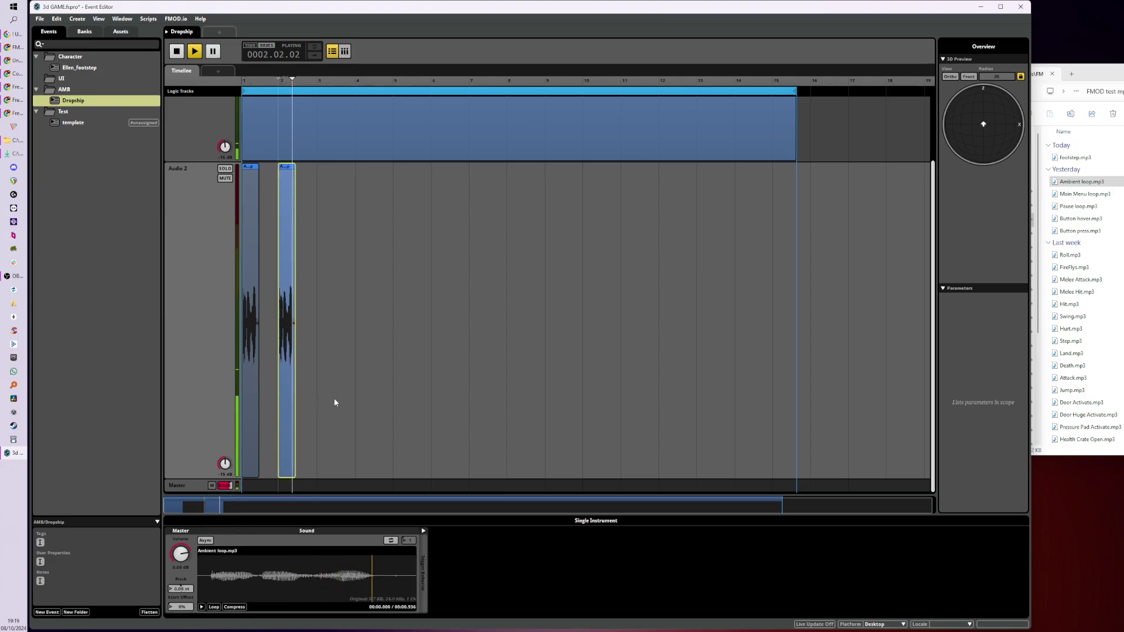
{"action": "left_click", "coordinate": [335, 407]}
{"action": "key", "text": "ctrl+v"}
{"action": "left_click", "coordinate": [364, 403]}
{"action": "key", "text": "ctrl+v"}
{"action": "left_click", "coordinate": [407, 410]}
{"action": "key", "text": "ctrl+v"}
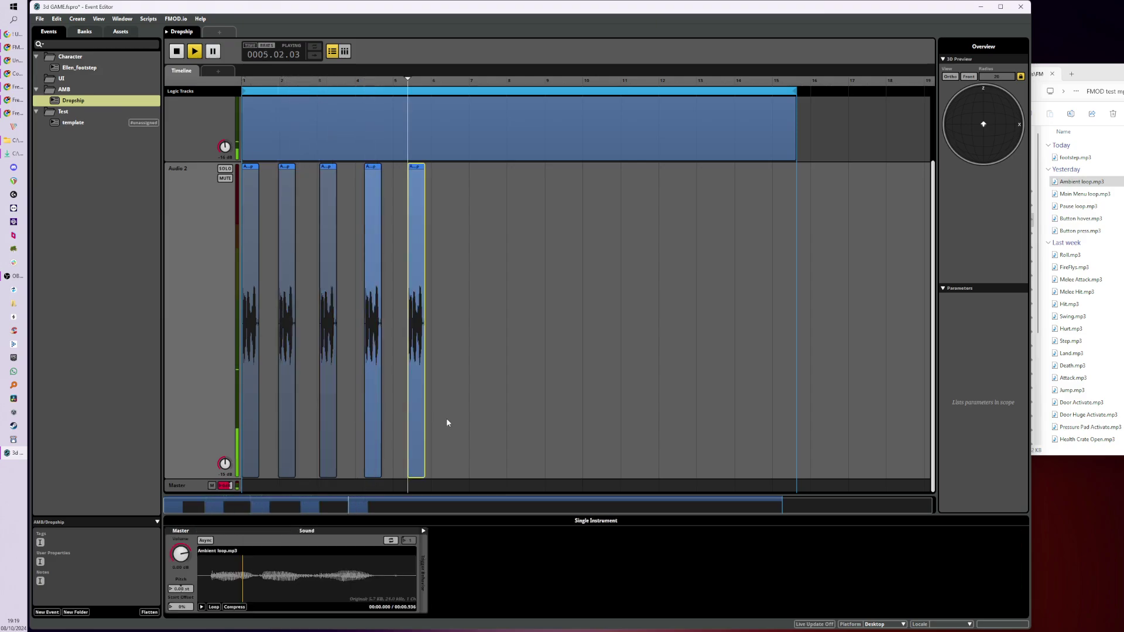
Copy all five Ambient loop instruments and paste the group twice along Audio 2, starting around bars 6.5 and 12.
{"action": "left_click_drag", "start_coordinate": [449, 421], "coordinate": [240, 372]}
{"action": "key", "text": "ctrl+c"}
{"action": "left_click", "coordinate": [450, 377]}
{"action": "key", "text": "ctrl+v"}
{"action": "left_click", "coordinate": [660, 365]}
{"action": "key", "text": "ctrl+v"}
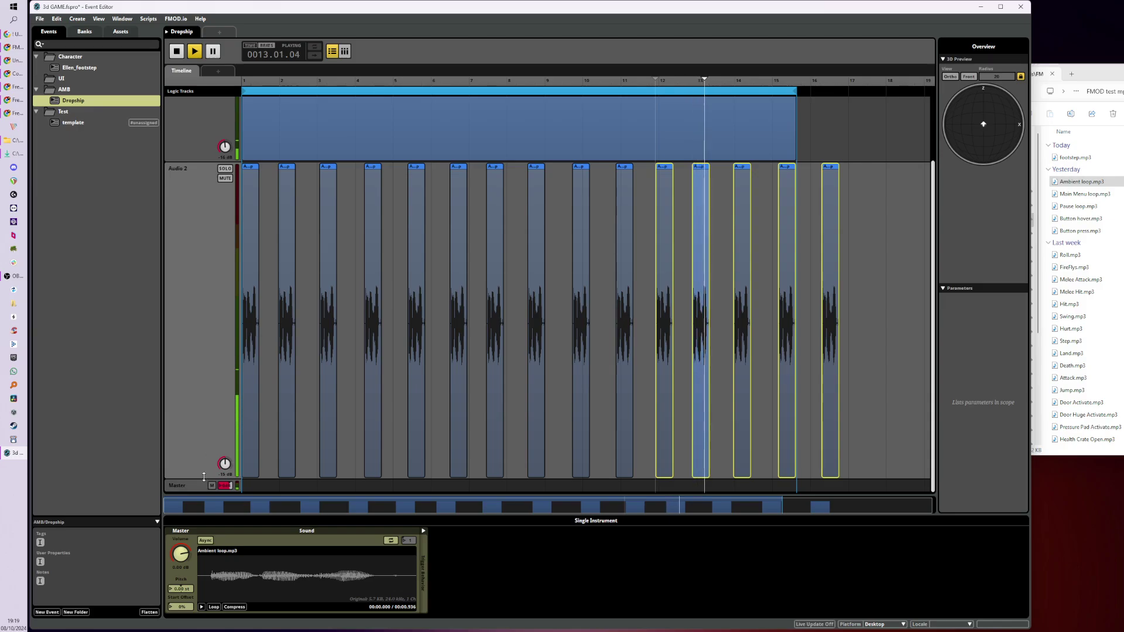
Delete the two Ambient loop instruments at the end of Audio 2 and shift the last seven remaining ones about half a bar later.
{"action": "left_click_drag", "start_coordinate": [205, 479], "coordinate": [202, 376]}
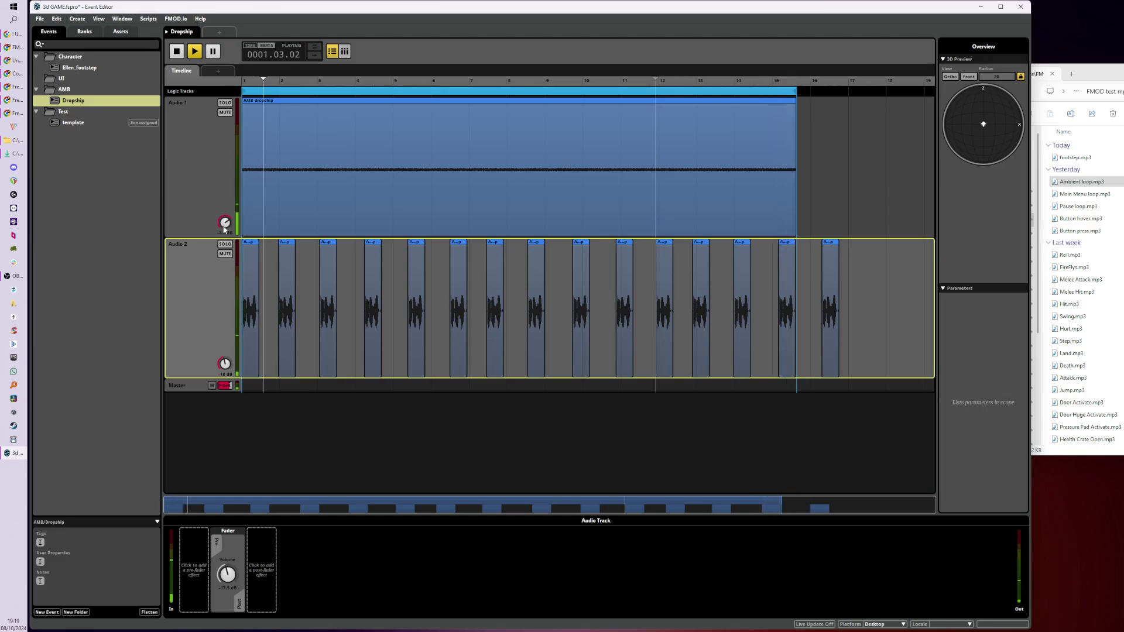
{"action": "left_click_drag", "start_coordinate": [767, 275], "coordinate": [850, 302]}
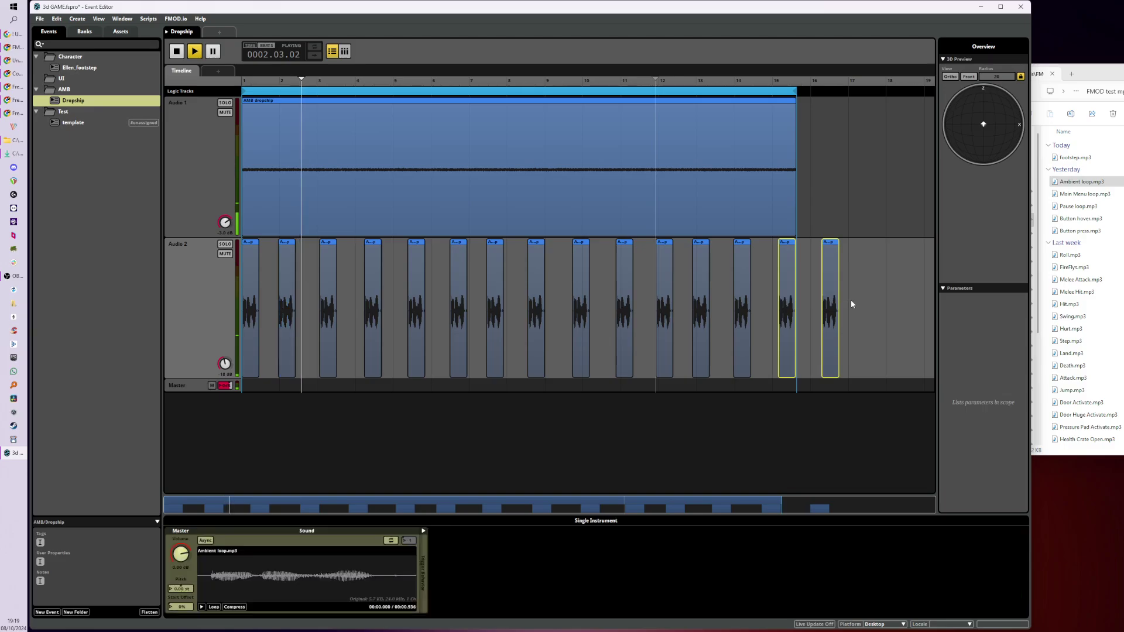
{"action": "key", "text": "Delete"}
{"action": "left_click_drag", "start_coordinate": [801, 329], "coordinate": [525, 326]}
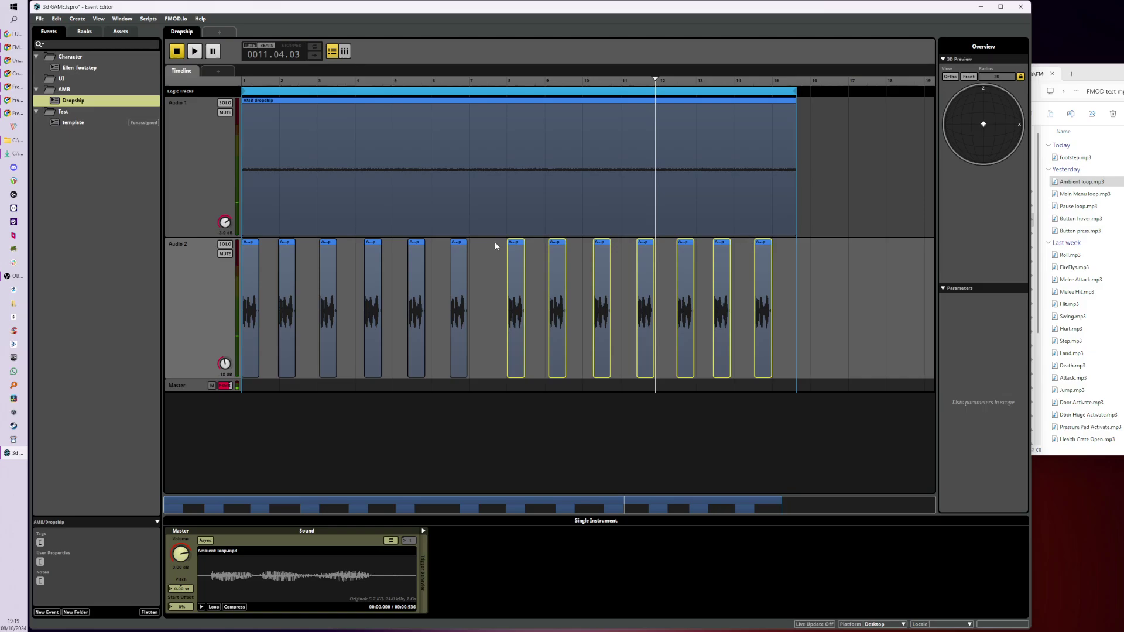
Solo the Audio 1 track and audition the dropship ambience on its own.
{"action": "left_click", "coordinate": [225, 103]}
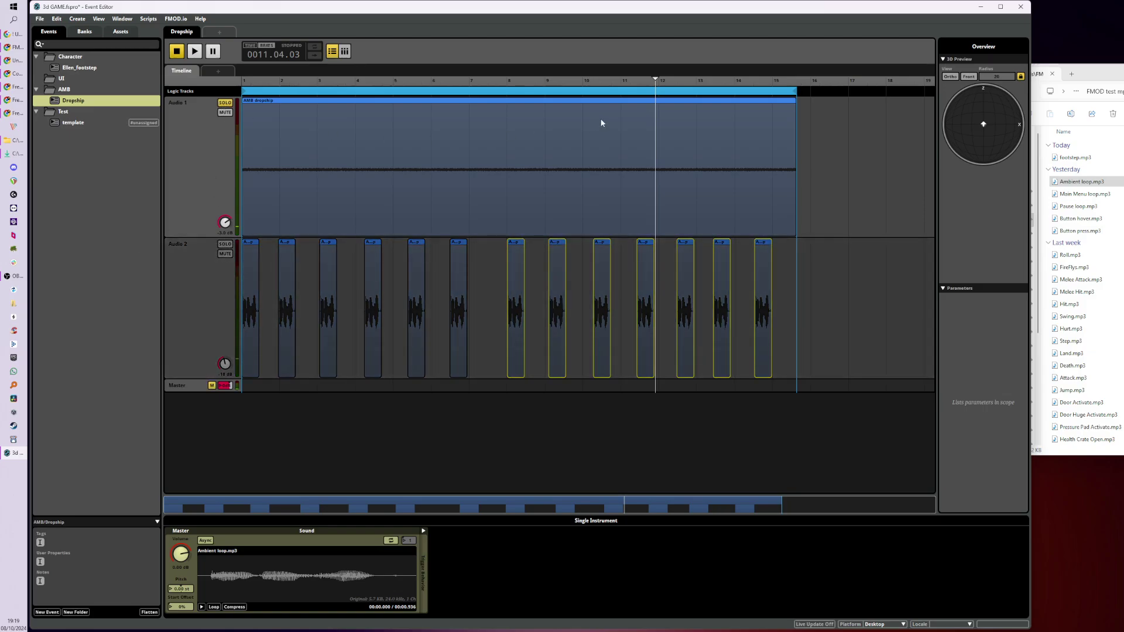
{"action": "key", "text": "space"}
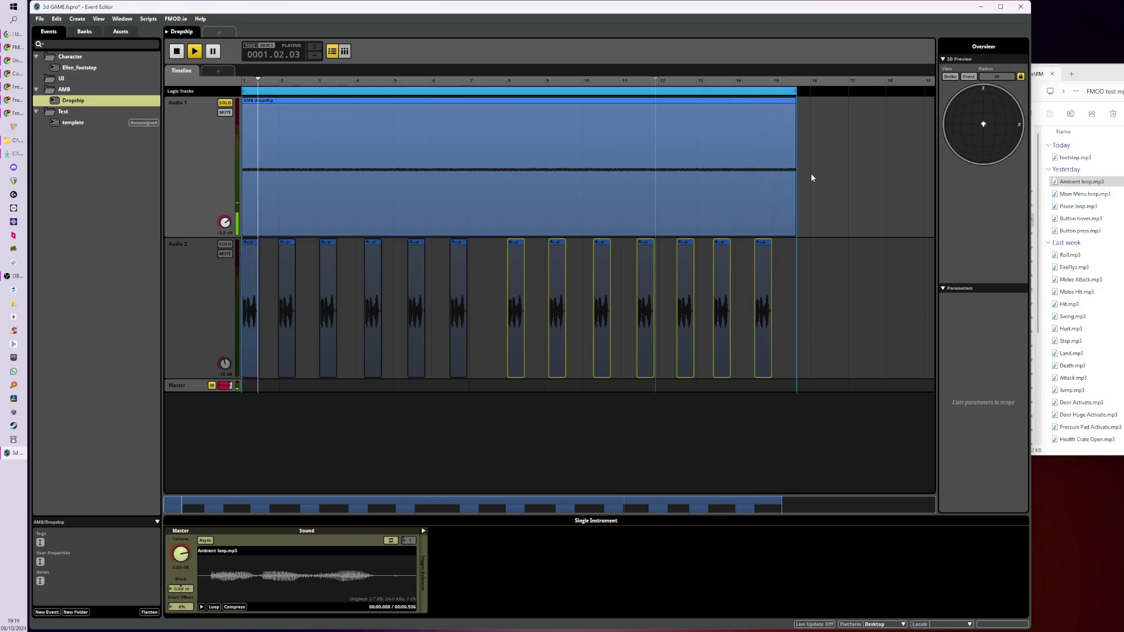
{"action": "key", "text": "space"}
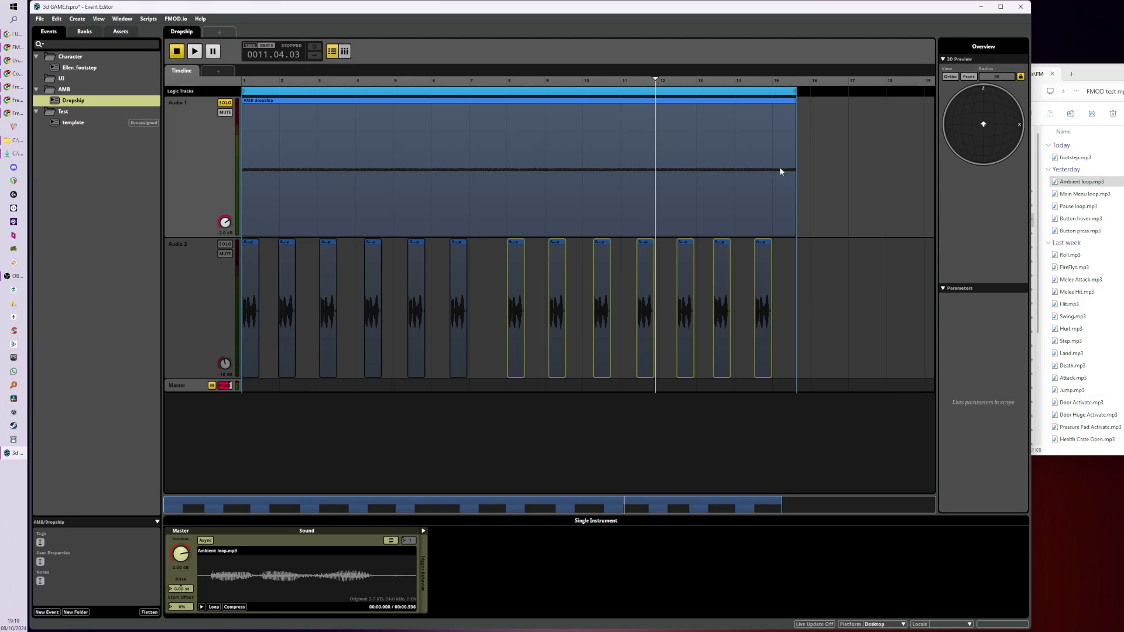
Add an FMOD 3-EQ as a pre-fader effect on the Audio 1 track.
{"action": "left_click", "coordinate": [214, 188]}
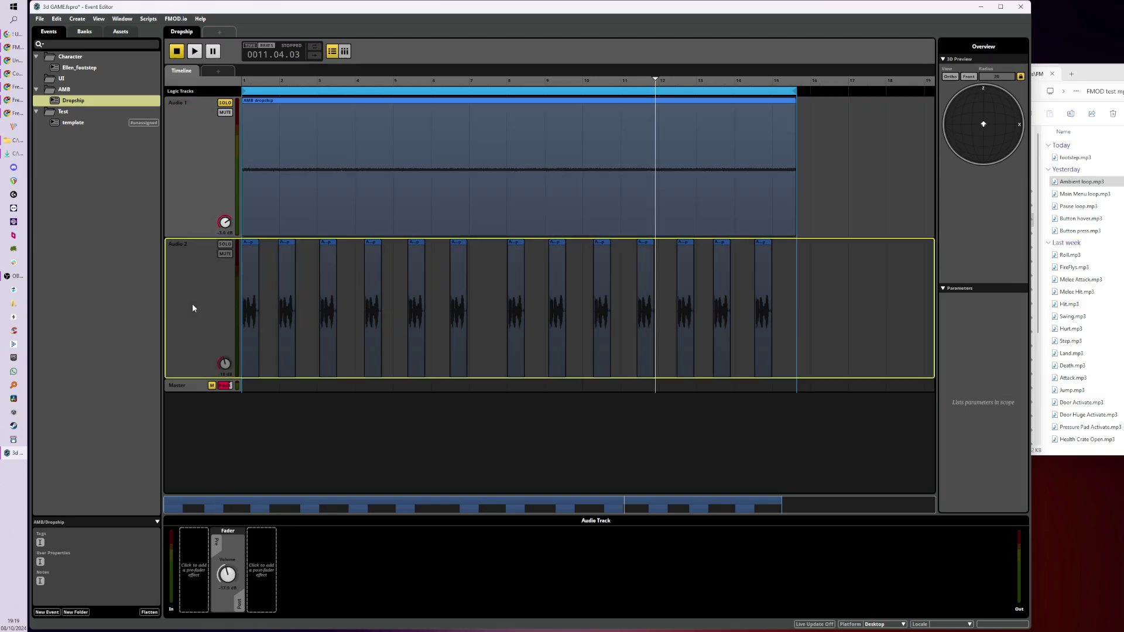
{"action": "right_click", "coordinate": [194, 548]}
{"action": "mouse_move", "coordinate": [220, 557]}
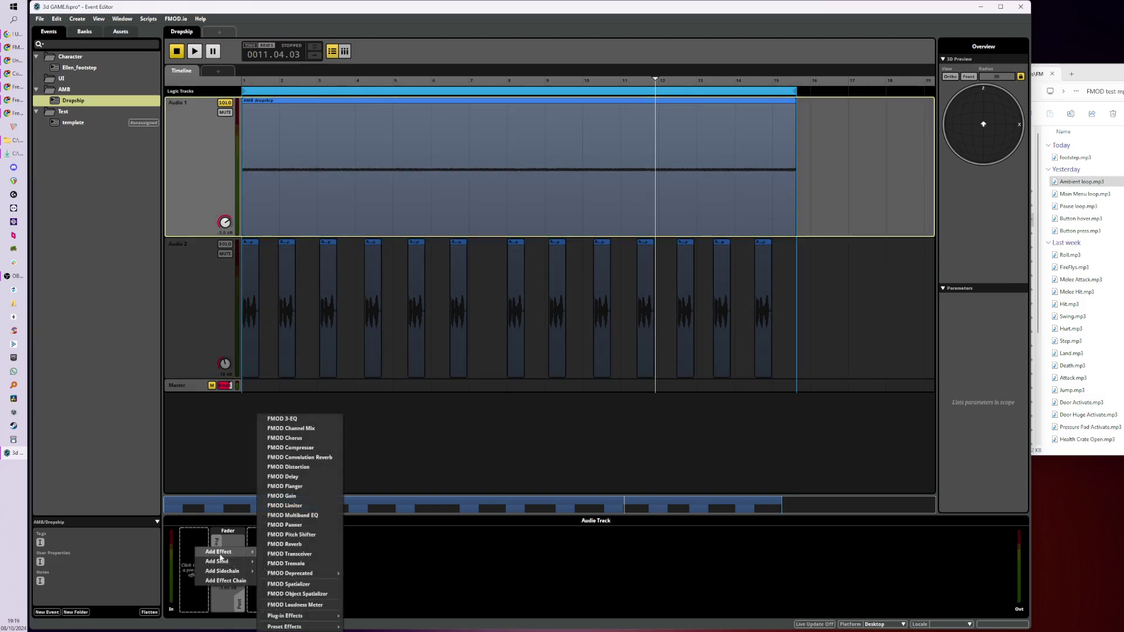
{"action": "left_click", "coordinate": [282, 419]}
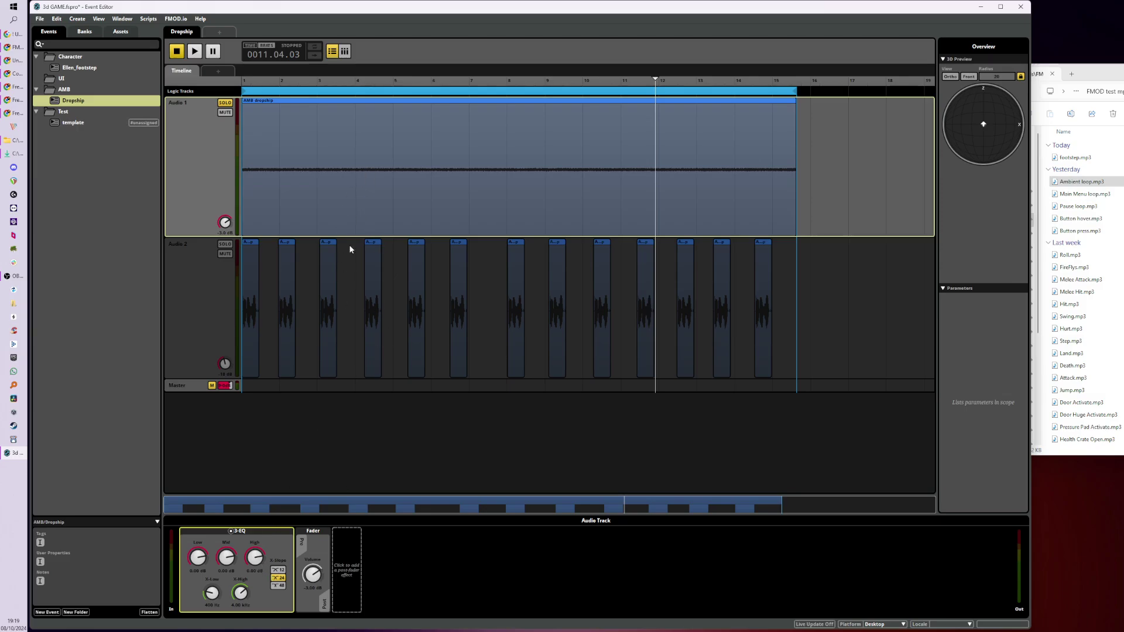
Set the Mid gain of Audio 1's 3-EQ to 10 dB, reduce the track's volume and turn its solo off.
{"action": "key", "text": "space"}
{"action": "left_click_drag", "start_coordinate": [257, 563], "coordinate": [227, 537]}
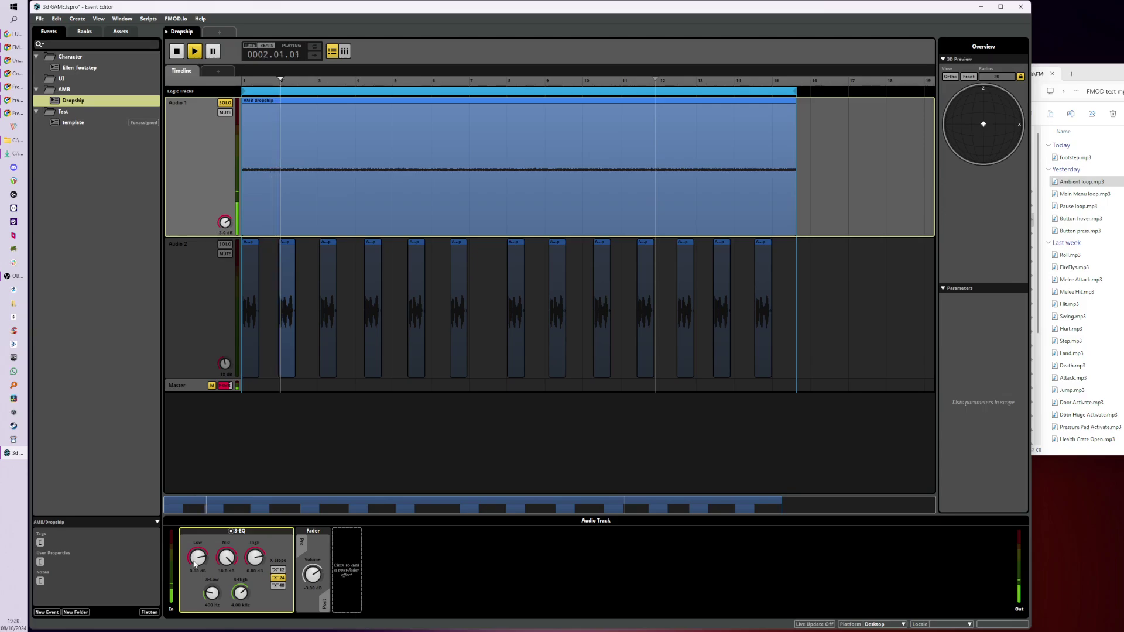
{"action": "left_click_drag", "start_coordinate": [225, 223], "coordinate": [225, 238]}
{"action": "key", "text": "space"}
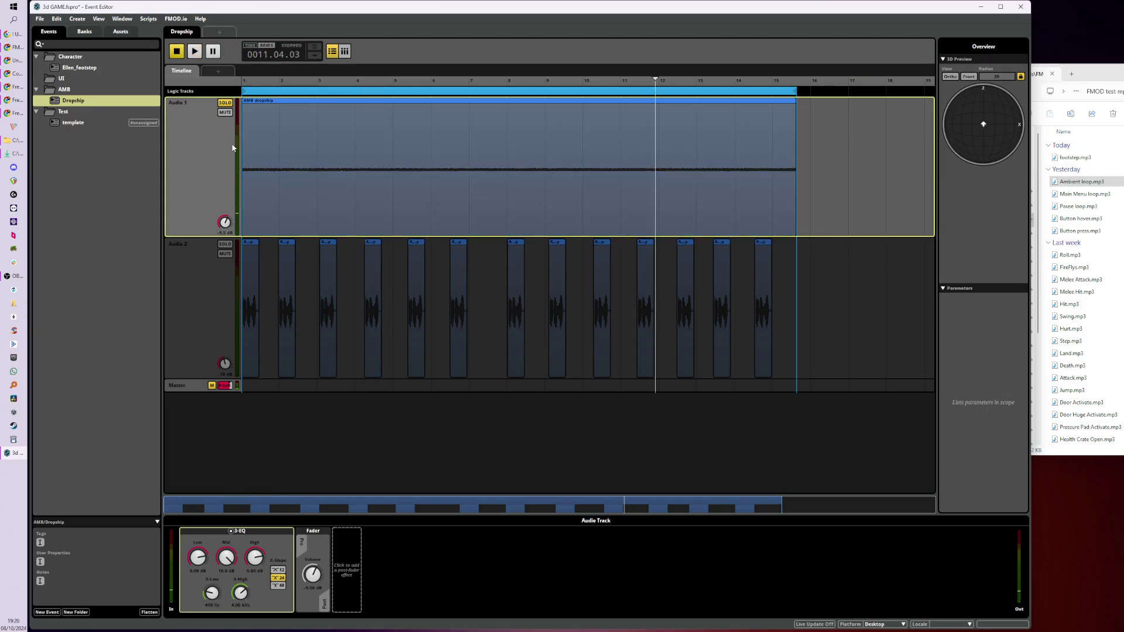
{"action": "left_click", "coordinate": [226, 104]}
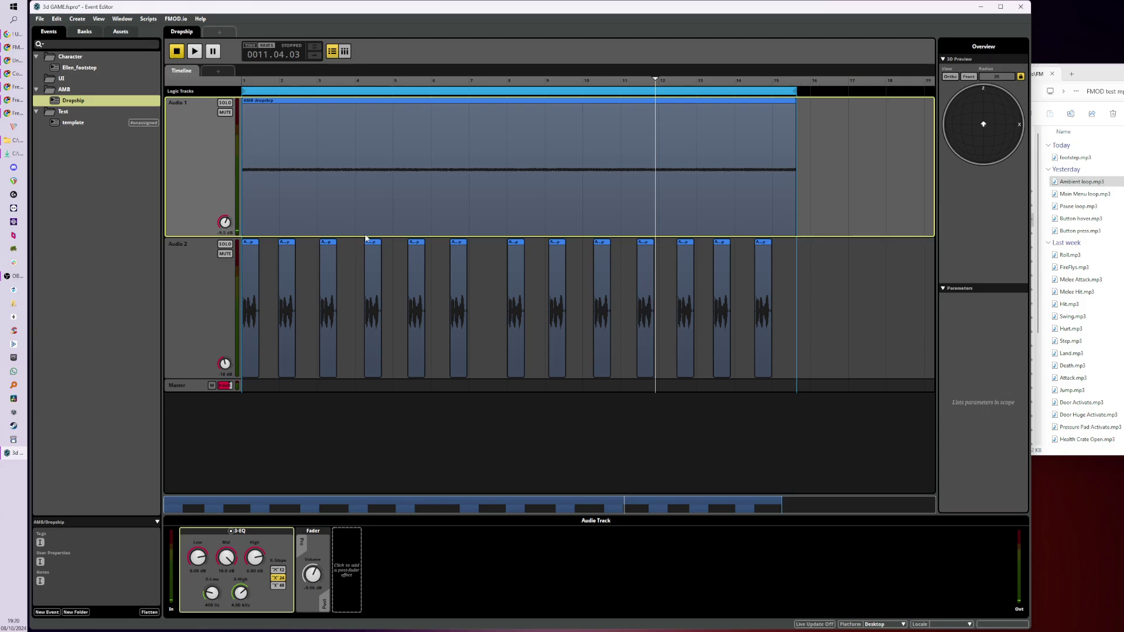
Review the track setup of the Ellen_footstep event and the master track of the template event.
{"action": "left_click", "coordinate": [182, 273]}
{"action": "left_click", "coordinate": [189, 190]}
{"action": "left_click", "coordinate": [66, 68]}
{"action": "left_click", "coordinate": [321, 196]}
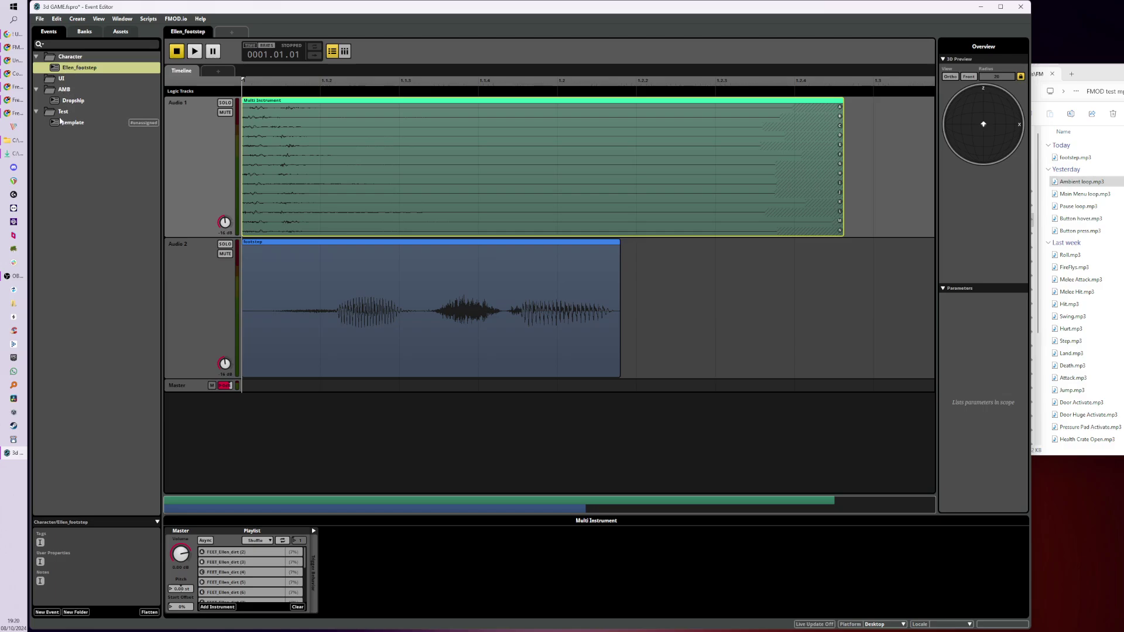
{"action": "left_click", "coordinate": [74, 125]}
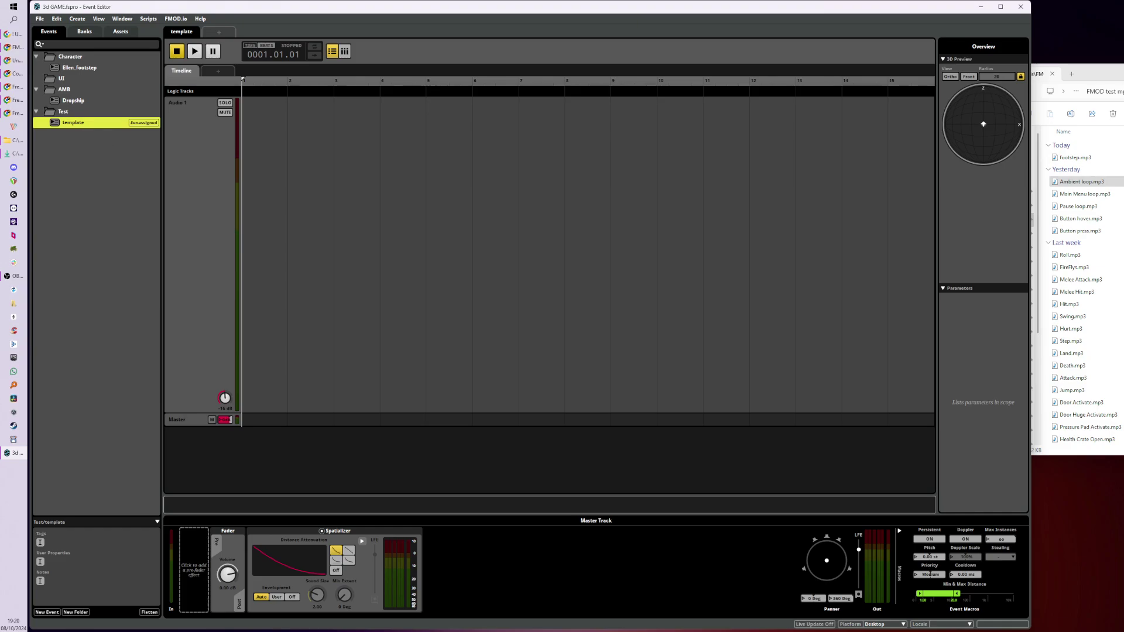
Switch to the Unity 3D Game Kit Google Doc and examine its lists of script sound hooks, interactables and world objects.
{"action": "key", "text": "alt+Tab"}
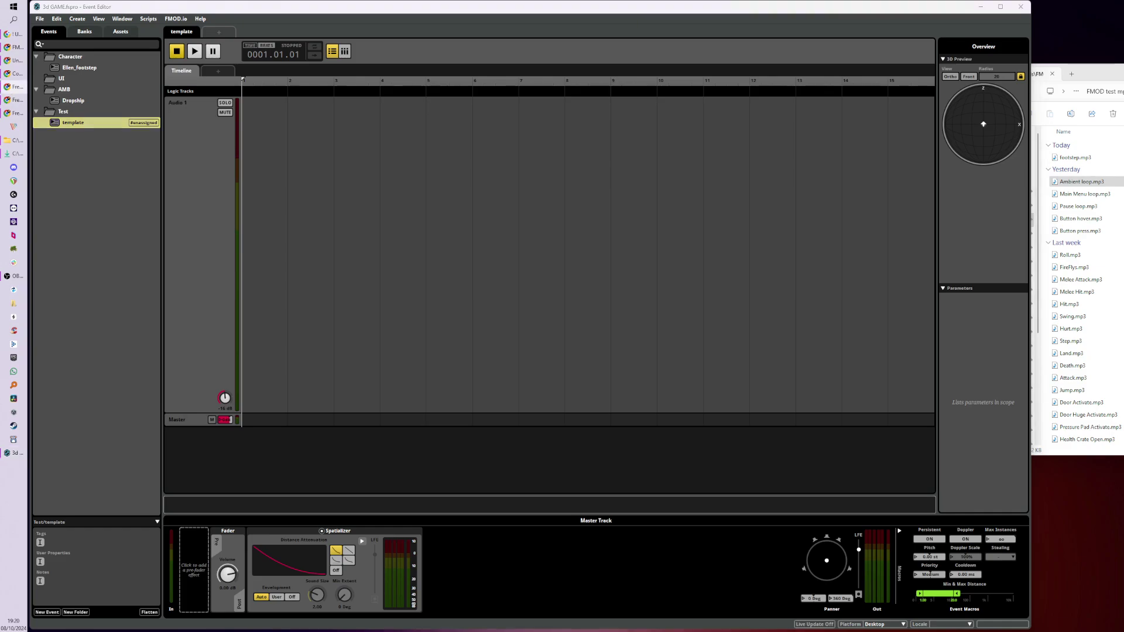
{"action": "key", "text": "ctrl+w"}
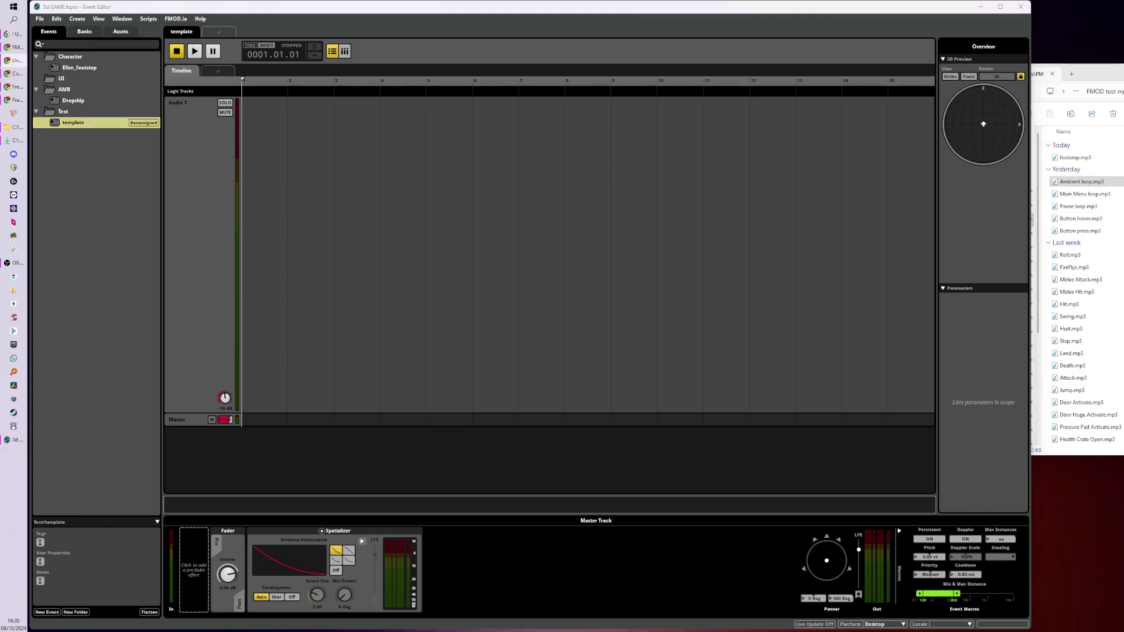
{"action": "left_click_drag", "start_coordinate": [1123, 76], "coordinate": [452, 32]}
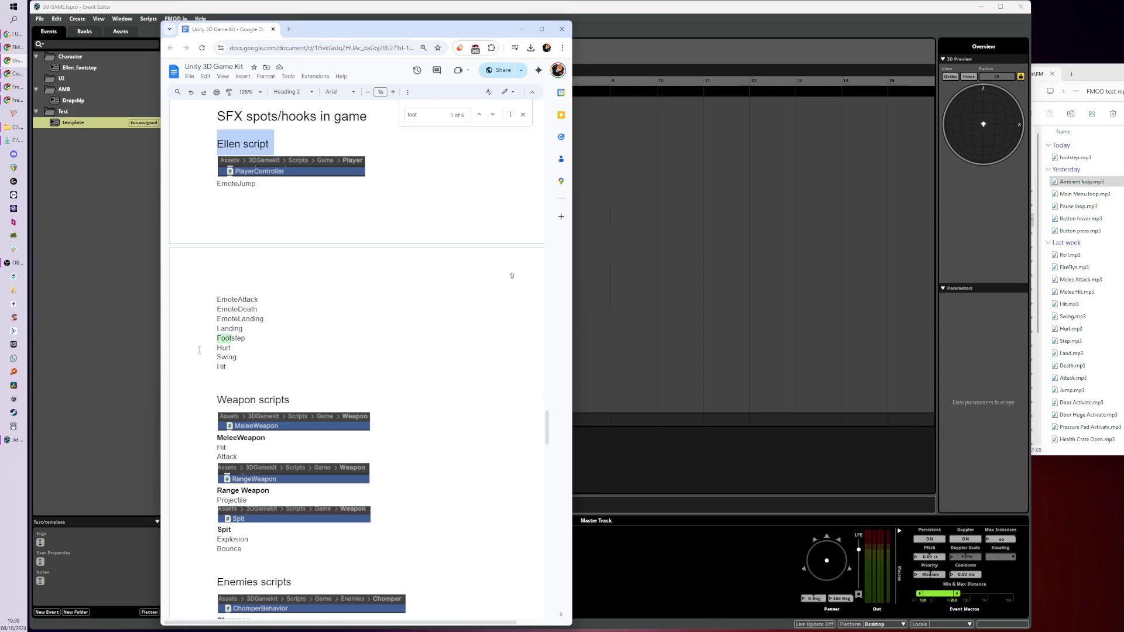
{"action": "scroll", "coordinate": [206, 350], "scroll_direction": "down", "scroll_amount": 4}
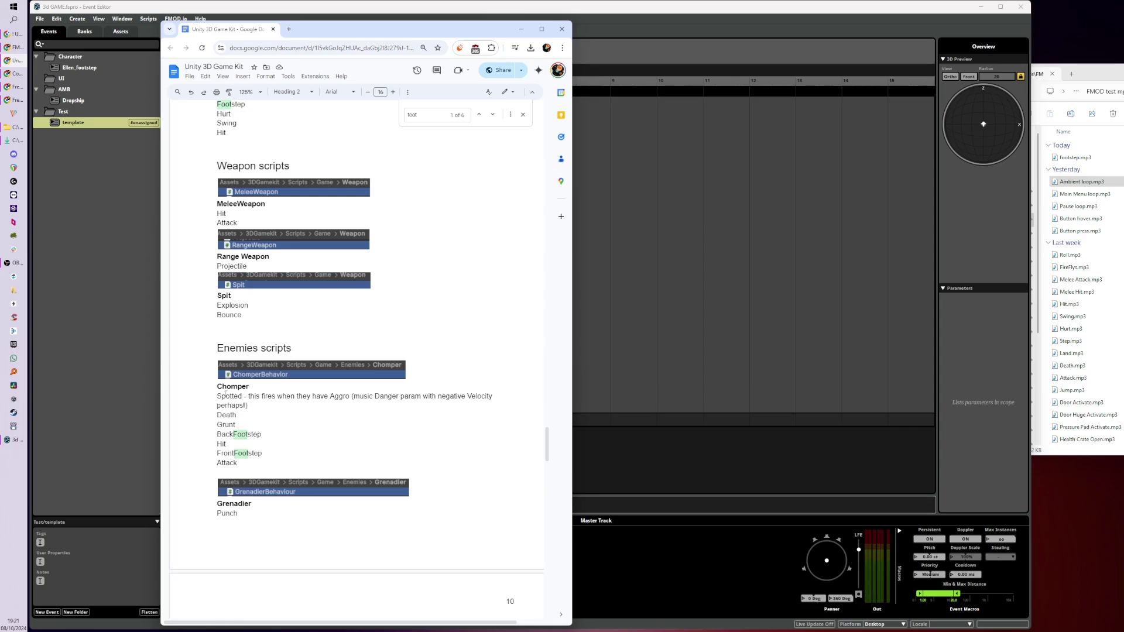
{"action": "scroll", "coordinate": [227, 393], "scroll_direction": "down", "scroll_amount": 12}
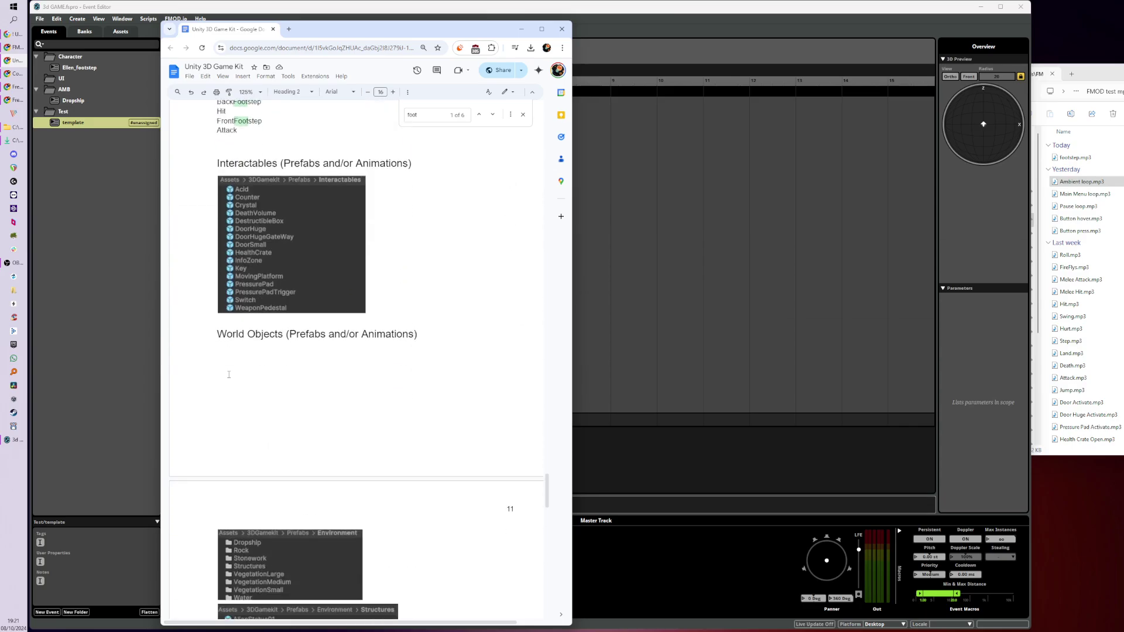
{"action": "scroll", "coordinate": [229, 375], "scroll_direction": "down", "scroll_amount": 3}
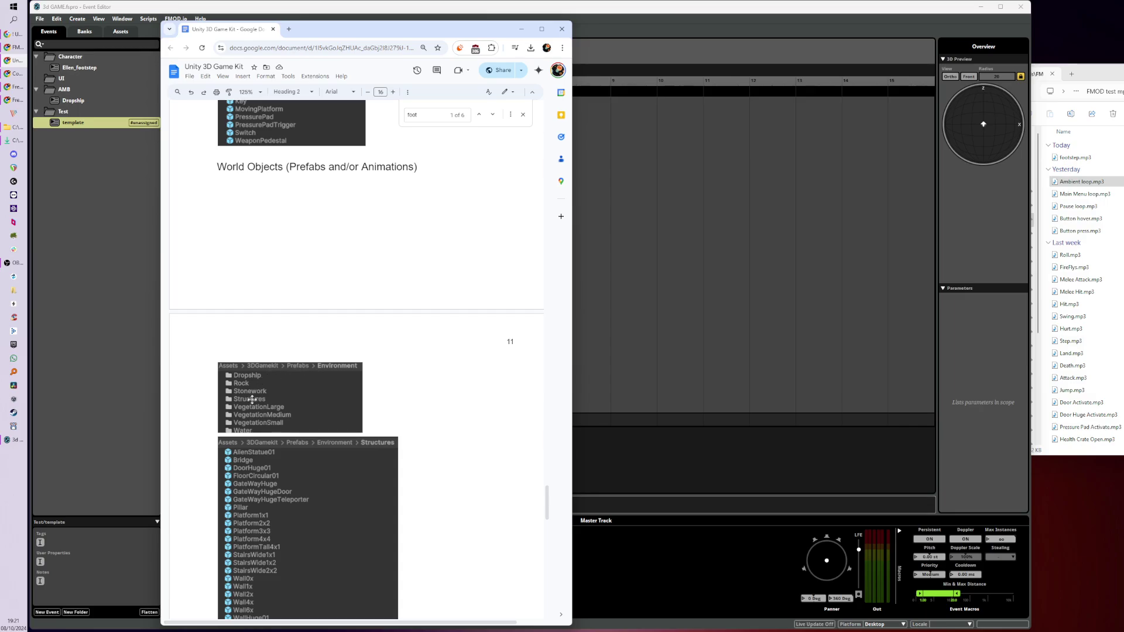
{"action": "scroll", "coordinate": [280, 478], "scroll_direction": "down", "scroll_amount": 5}
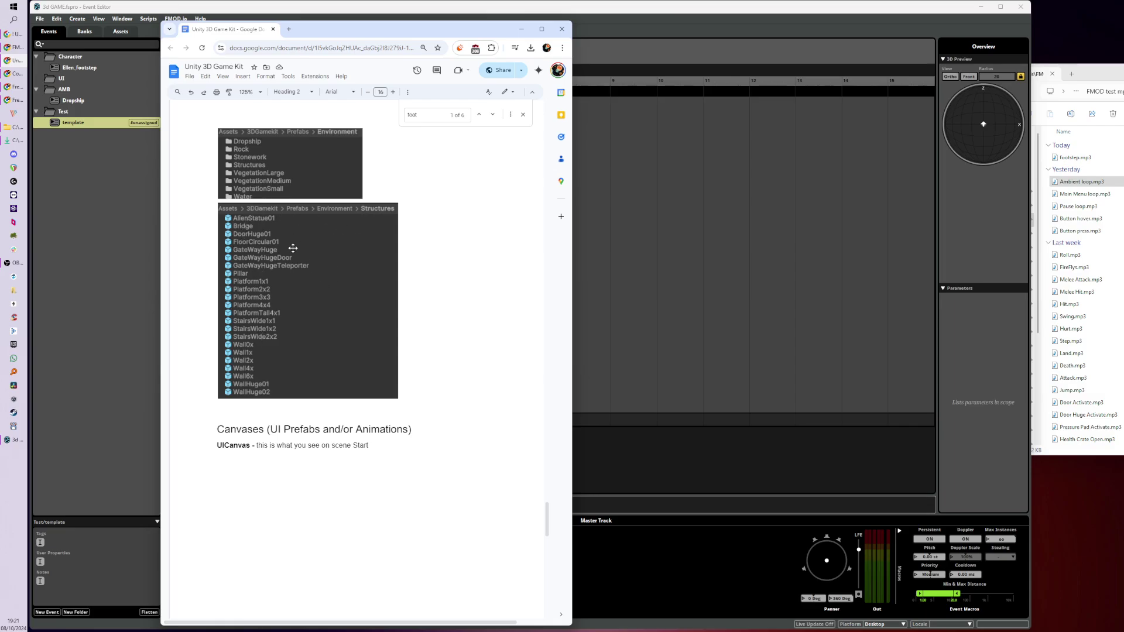
{"action": "scroll", "coordinate": [305, 381], "scroll_direction": "down", "scroll_amount": 6}
{"action": "scroll", "coordinate": [321, 384], "scroll_direction": "up", "scroll_amount": 14}
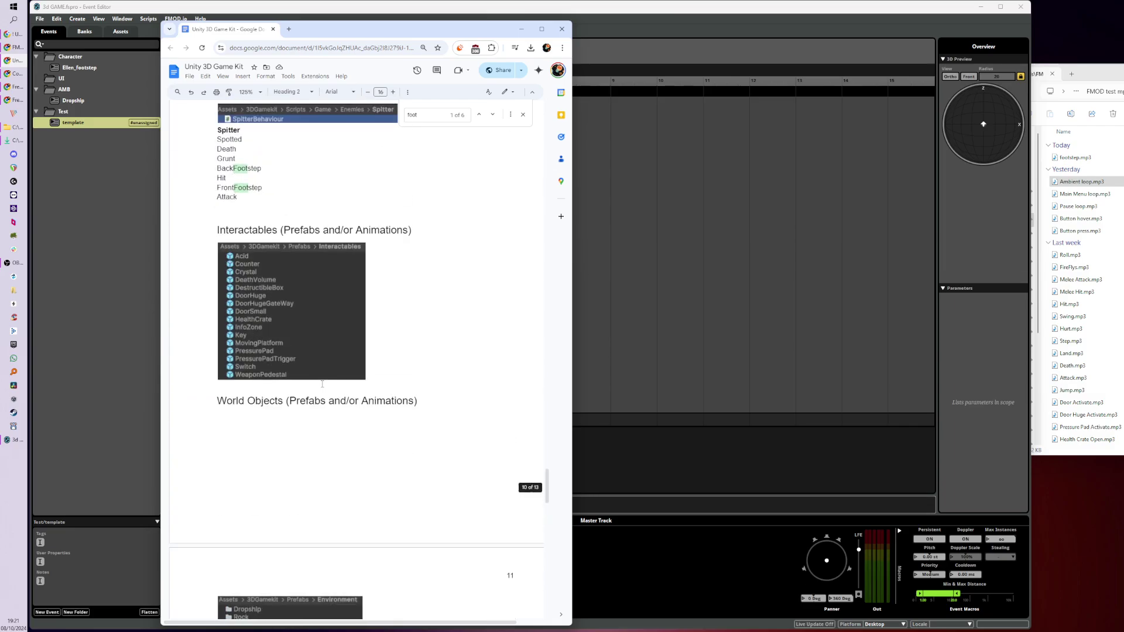
{"action": "scroll", "coordinate": [322, 384], "scroll_direction": "up", "scroll_amount": 8}
{"action": "left_click", "coordinate": [521, 29]}
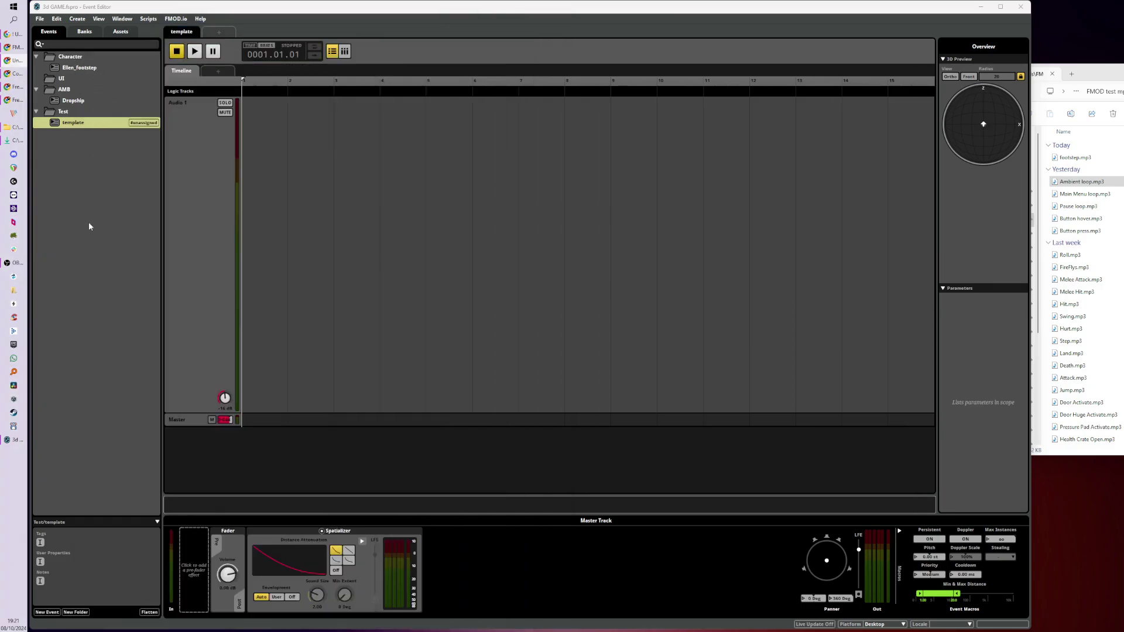
Check the bank assignment options of the Dropship event and inspect the Ellen_footstep event's master track effects.
{"action": "right_click", "coordinate": [72, 99]}
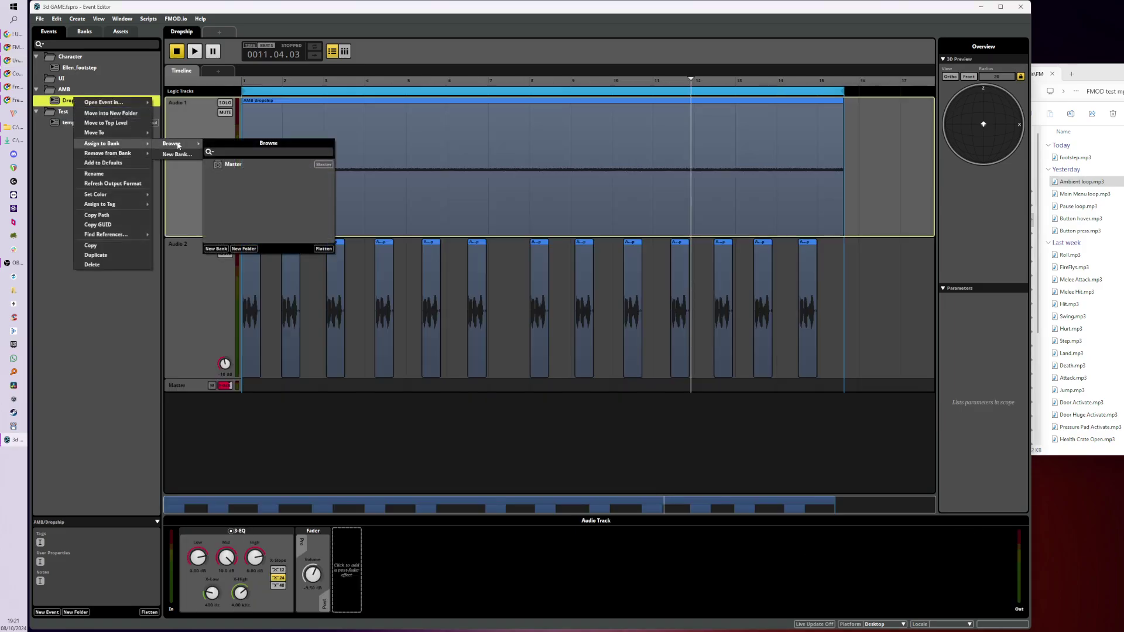
{"action": "left_click", "coordinate": [75, 68]}
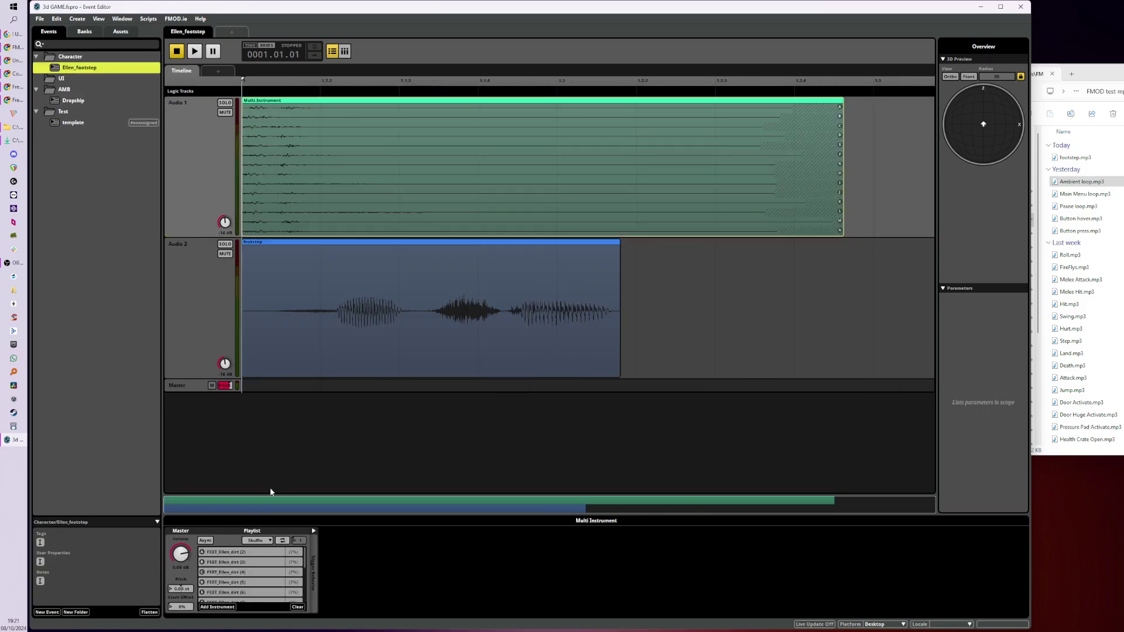
{"action": "left_click", "coordinate": [186, 387]}
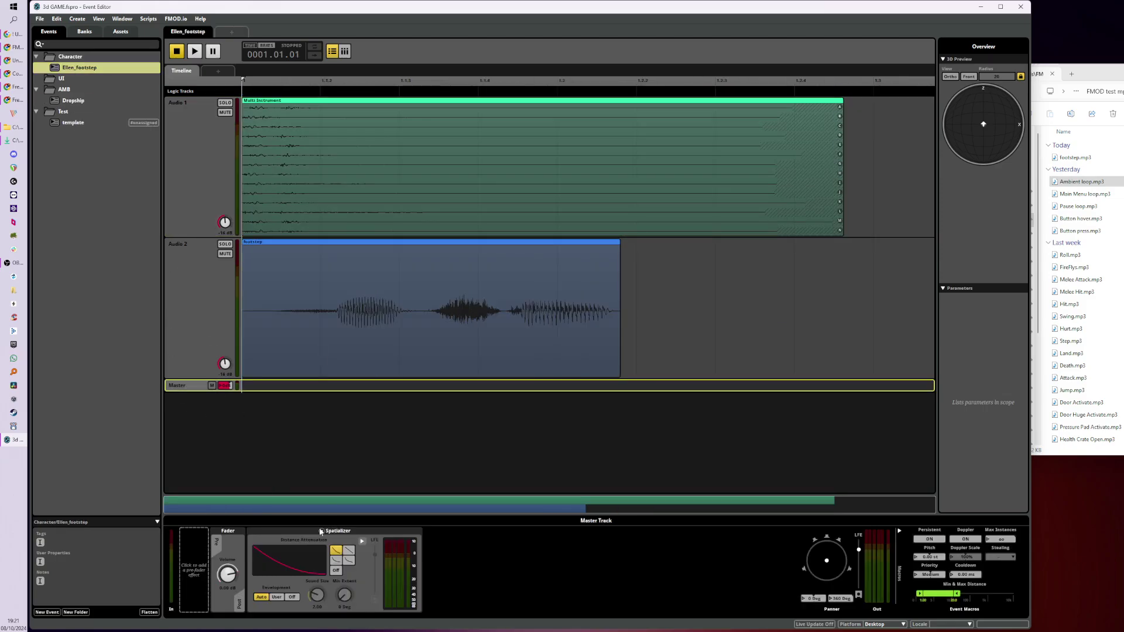